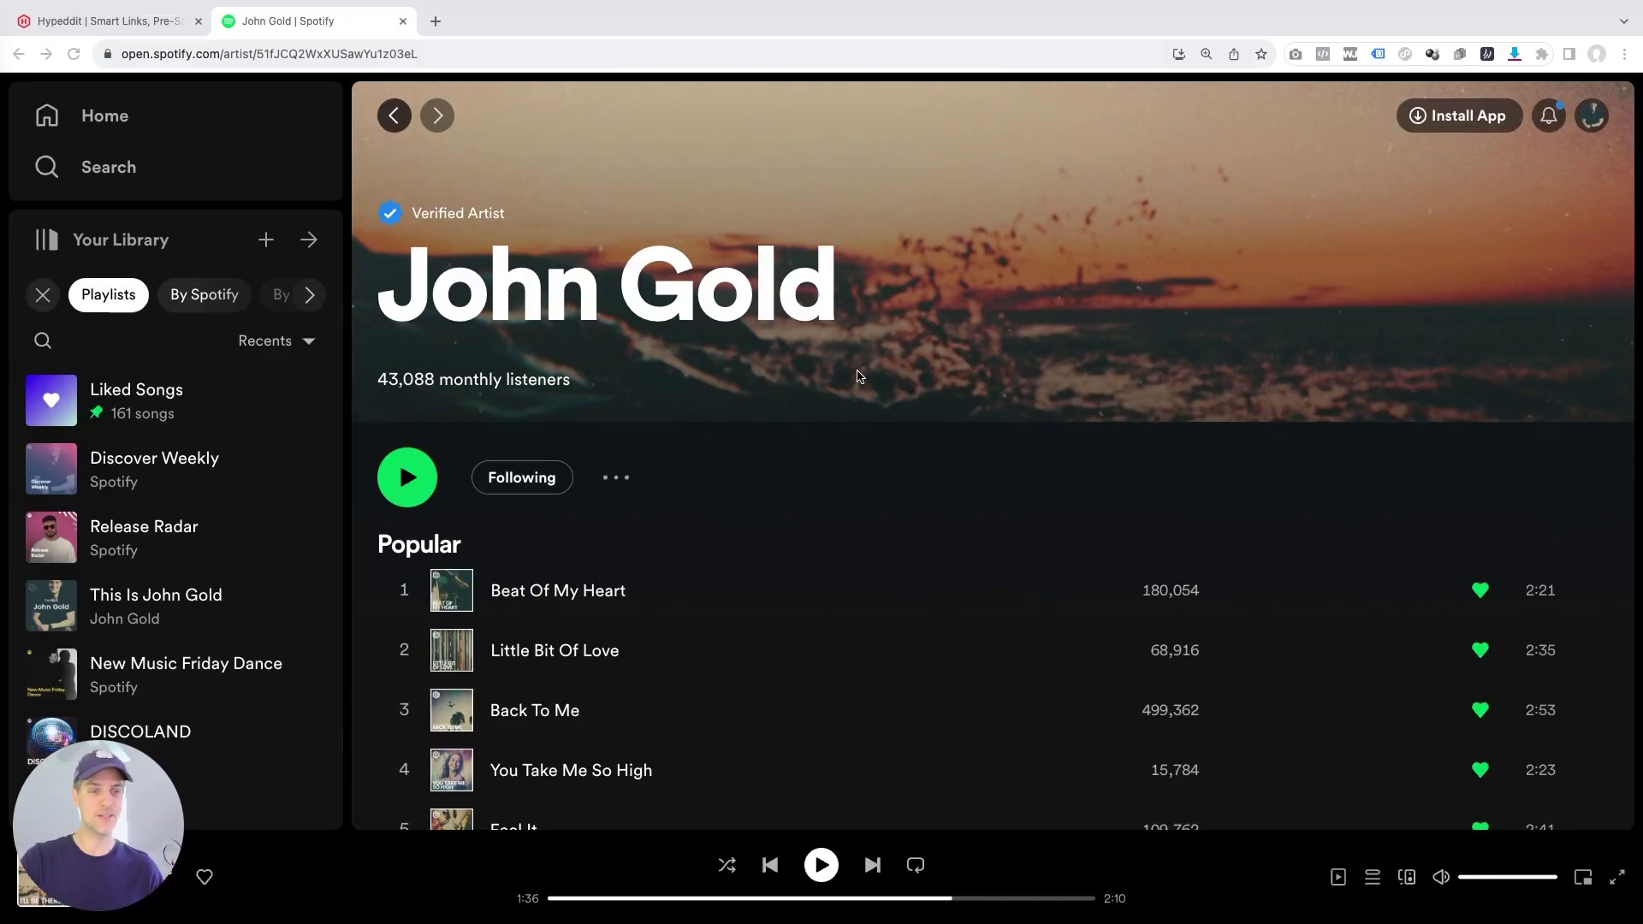
# - Scroll down the artist page toward the Discography section to reach the I'll Be There single
pyautogui.scroll(-5, 804, 484)
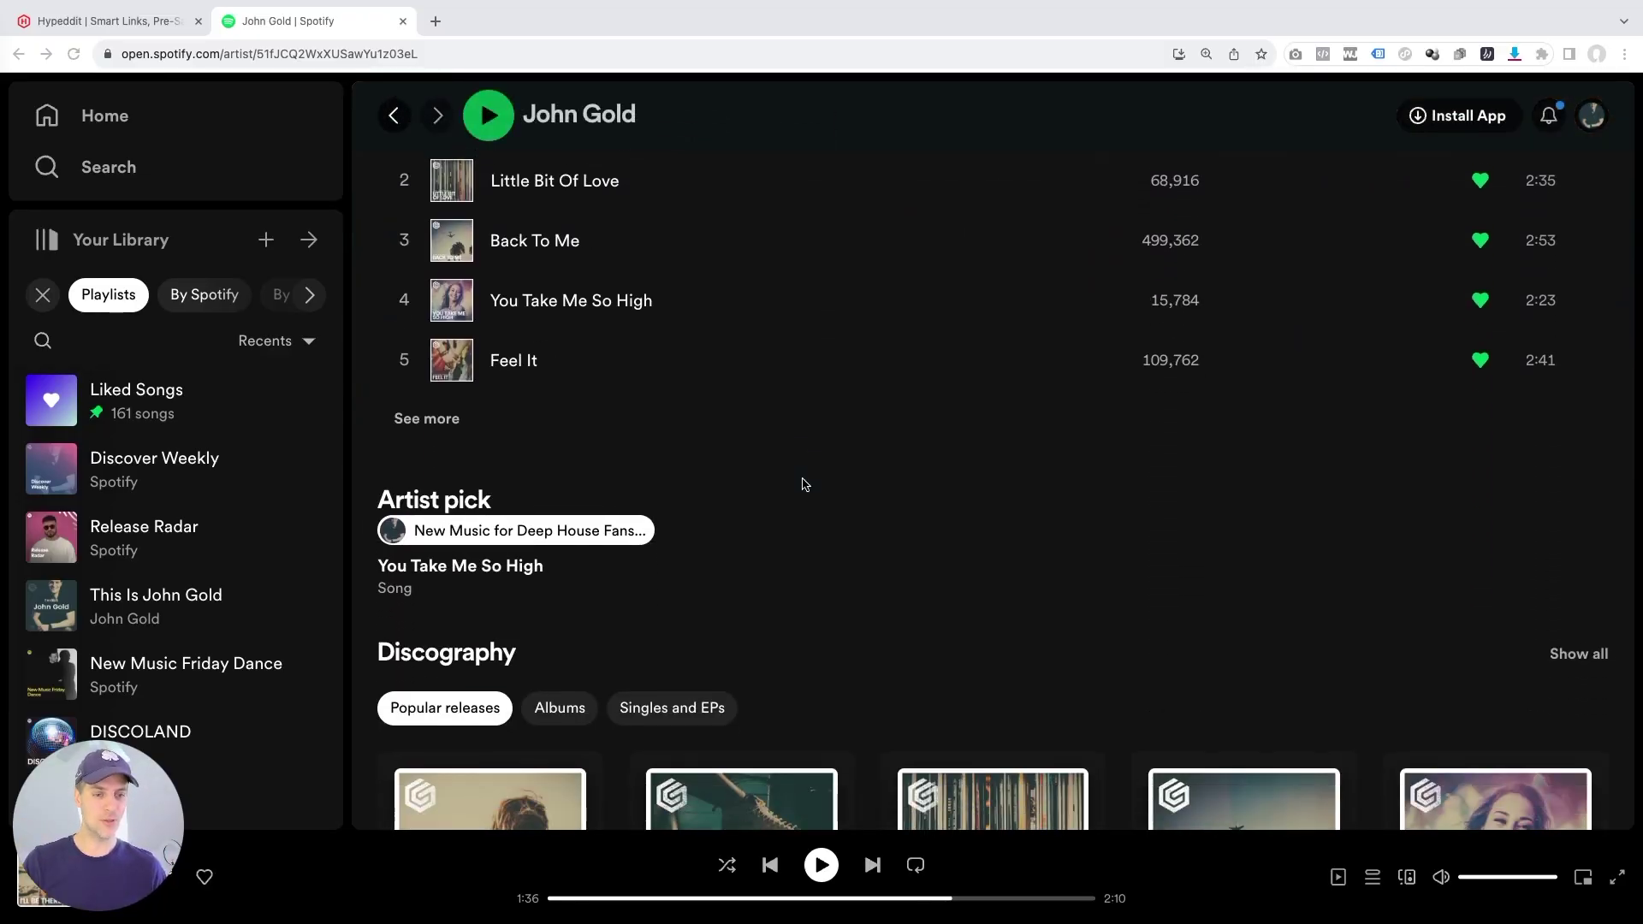
pyautogui.scroll(-3, 805, 484)
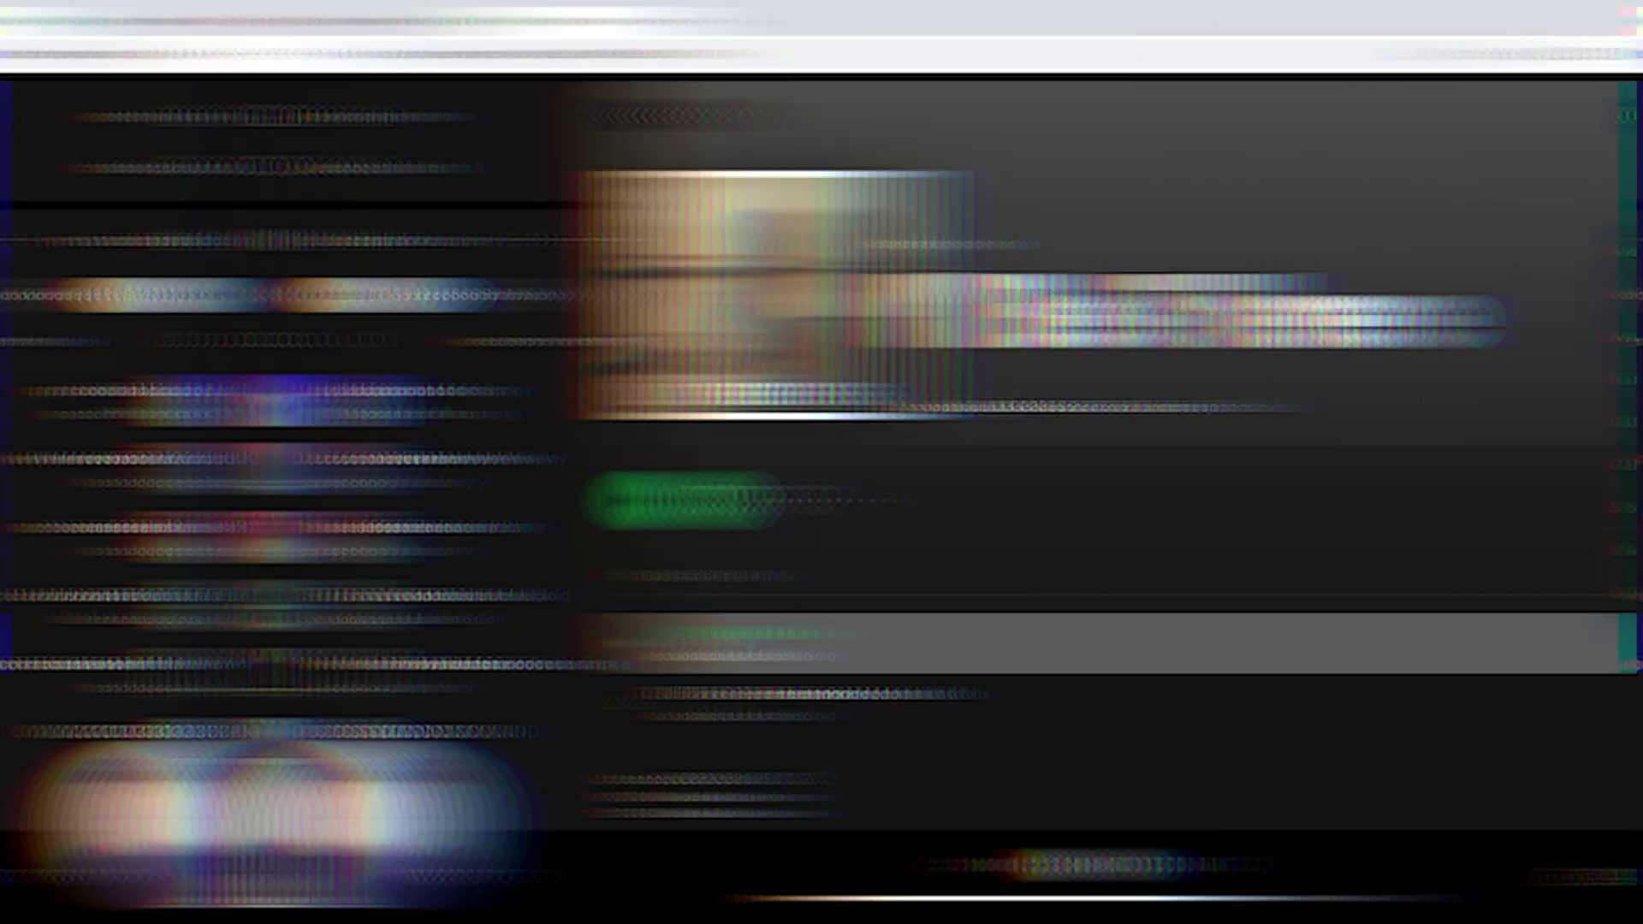
# - Add I'll Be There to the This Is John Gold playlist, then open that playlist
pyautogui.moveTo(1408, 257)
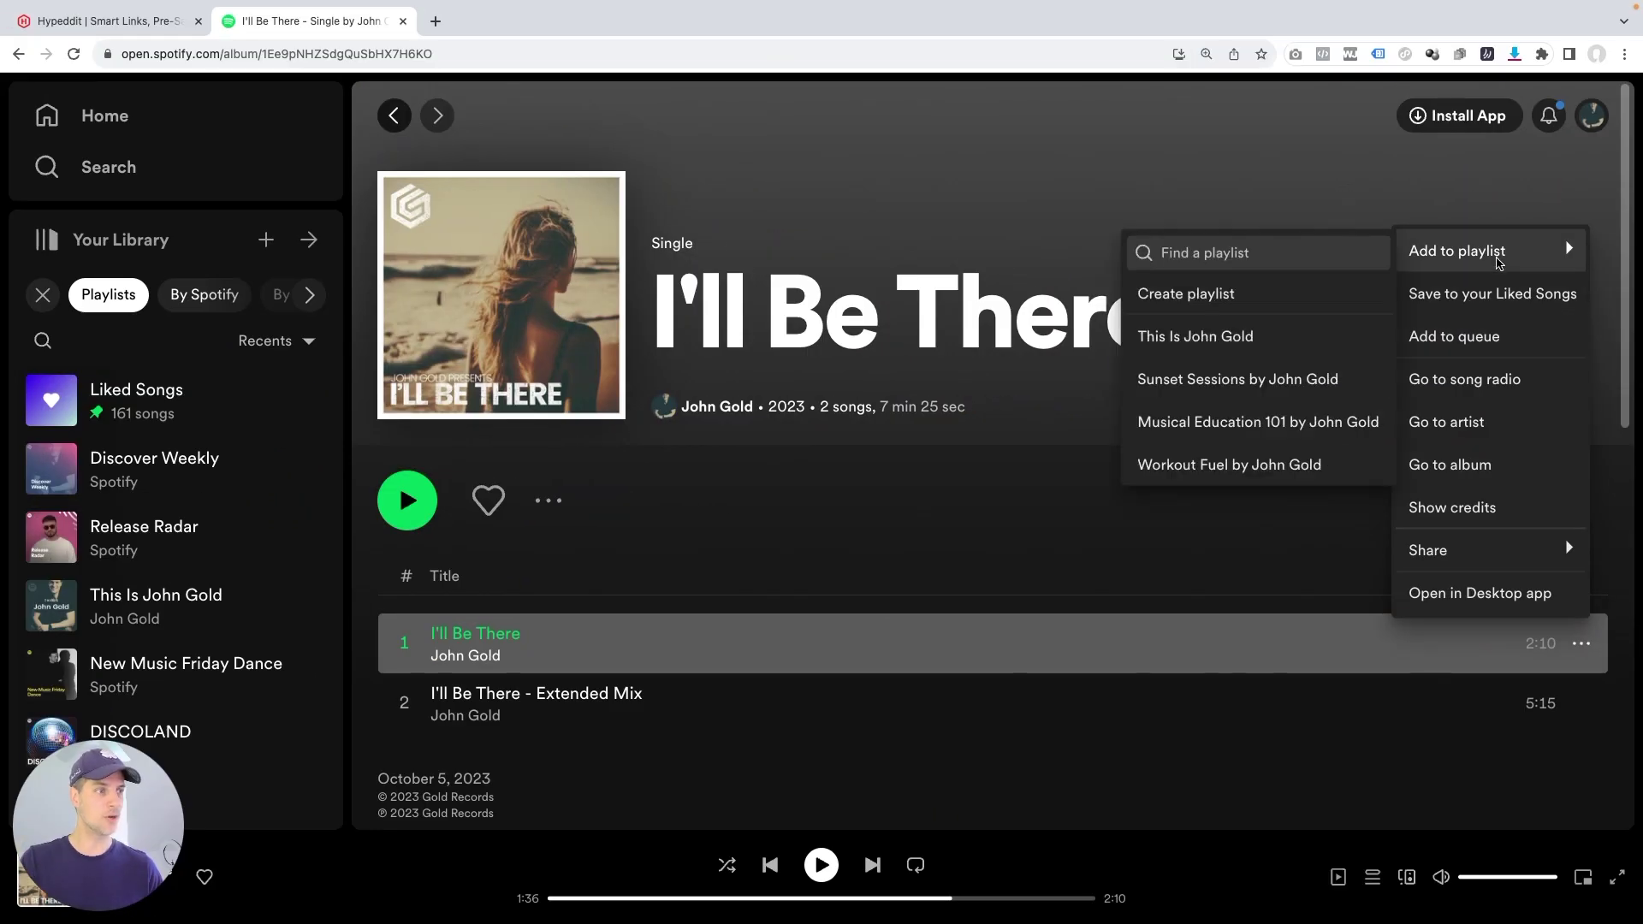
pyautogui.click(1219, 343)
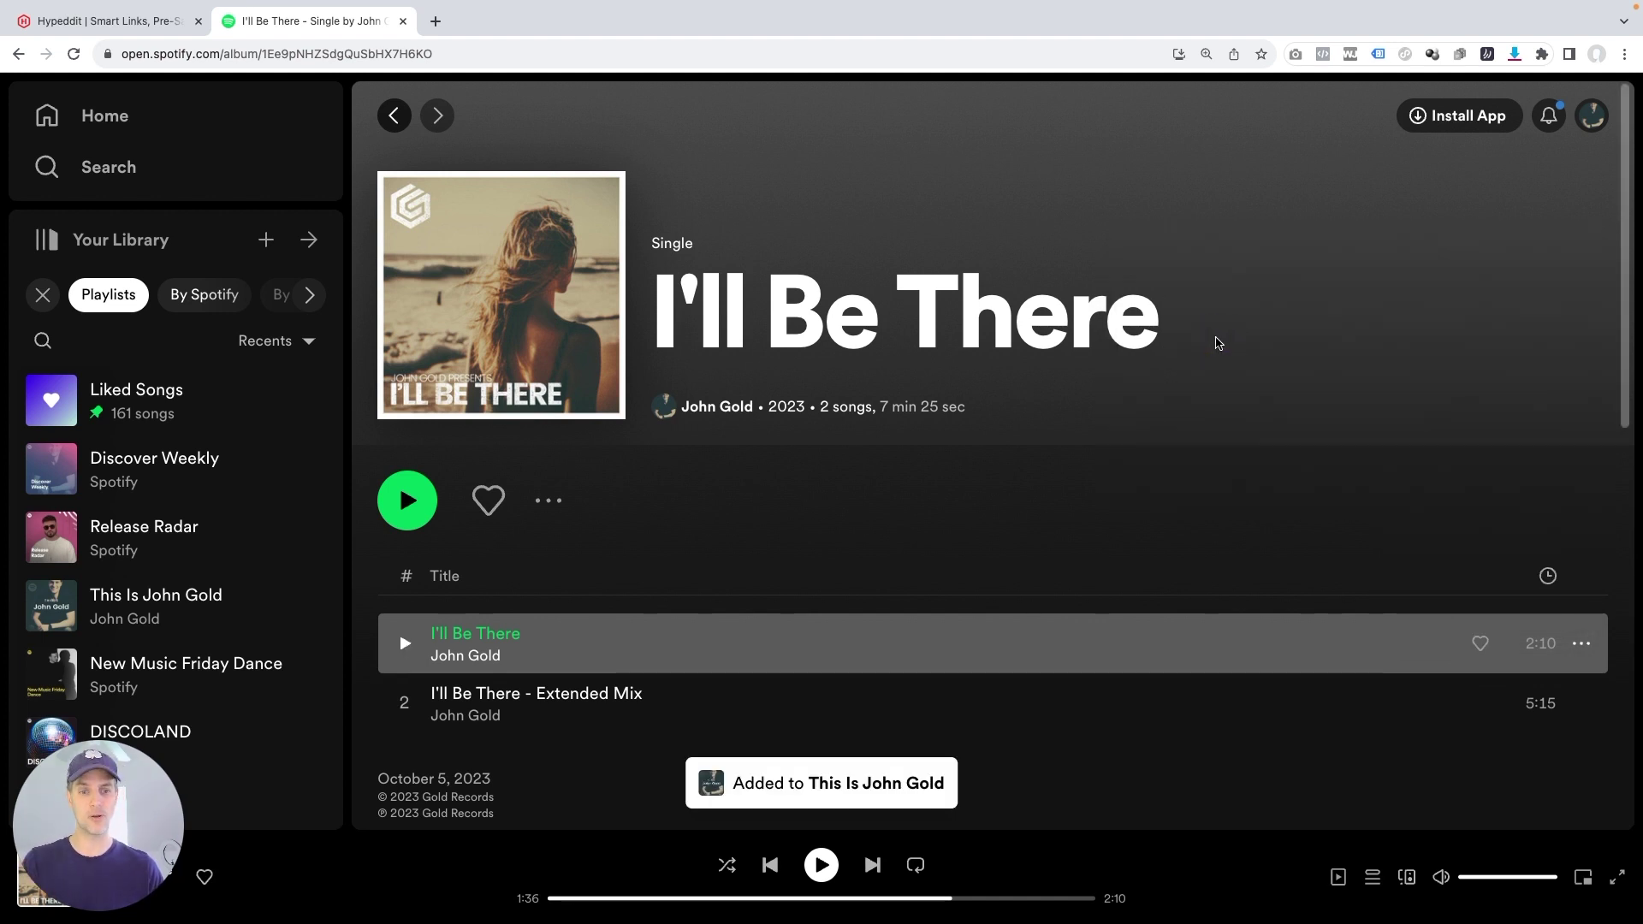
pyautogui.click(185, 613)
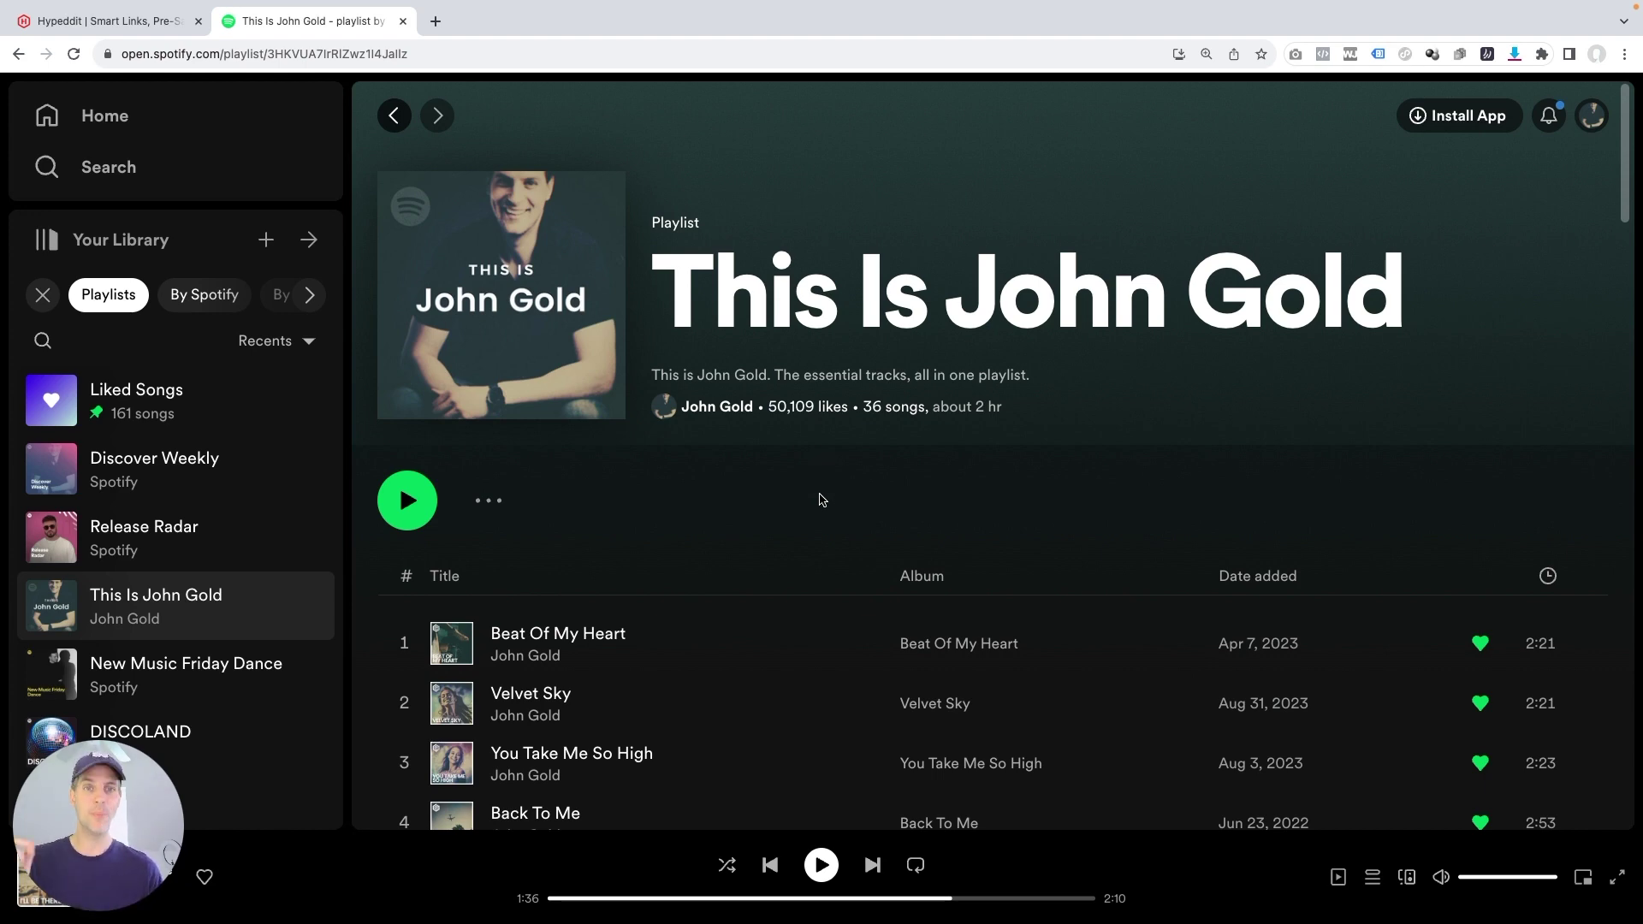
# - Drag I'll Be There up to position 2 in This Is John Gold, after Beat Of My Heart
pyautogui.scroll(-10, 817, 497)
pyautogui.scroll(-15, 804, 515)
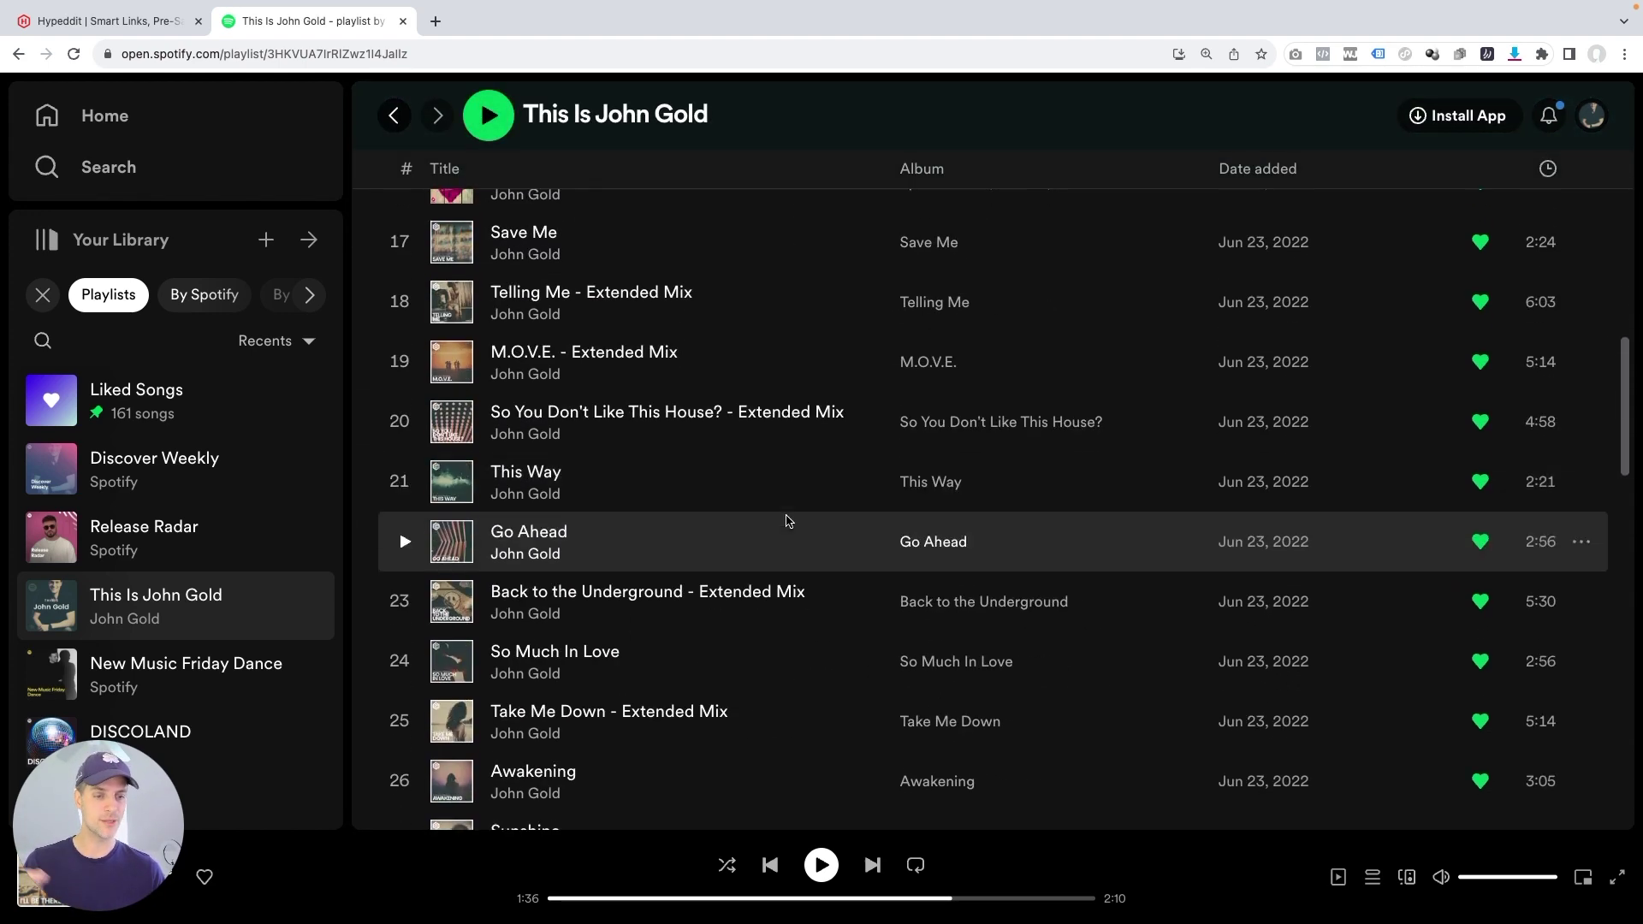
pyautogui.scroll(5, 786, 521)
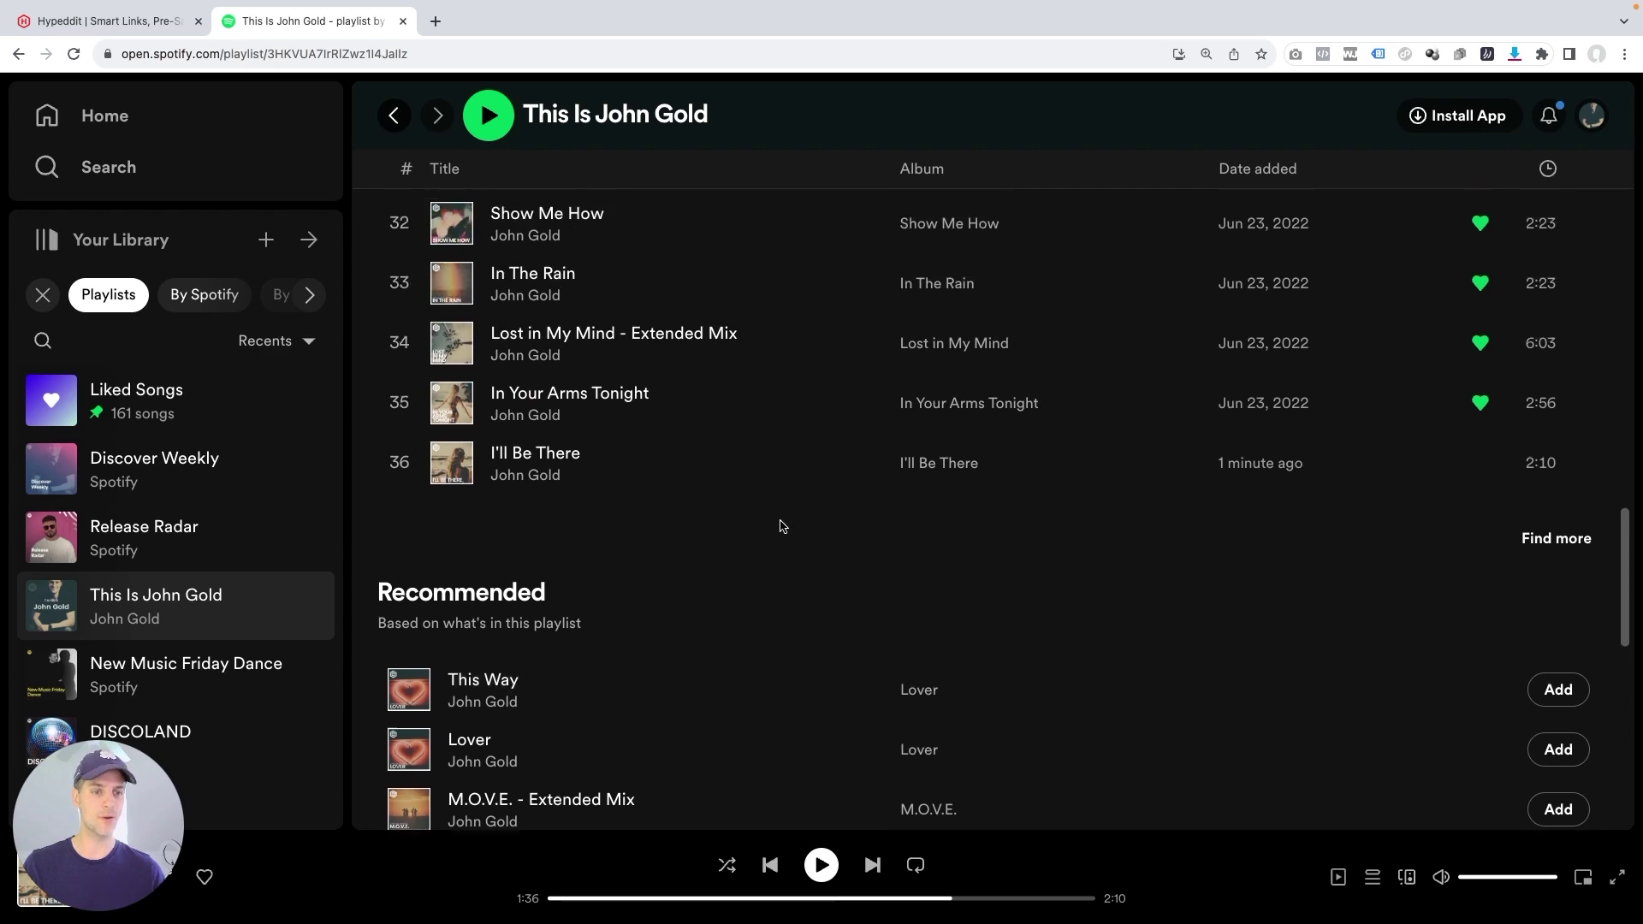
pyautogui.moveTo(587, 623); pyautogui.dragTo(585, 660)
pyautogui.scroll(20, 641, 380)
pyautogui.scroll(7, 643, 388)
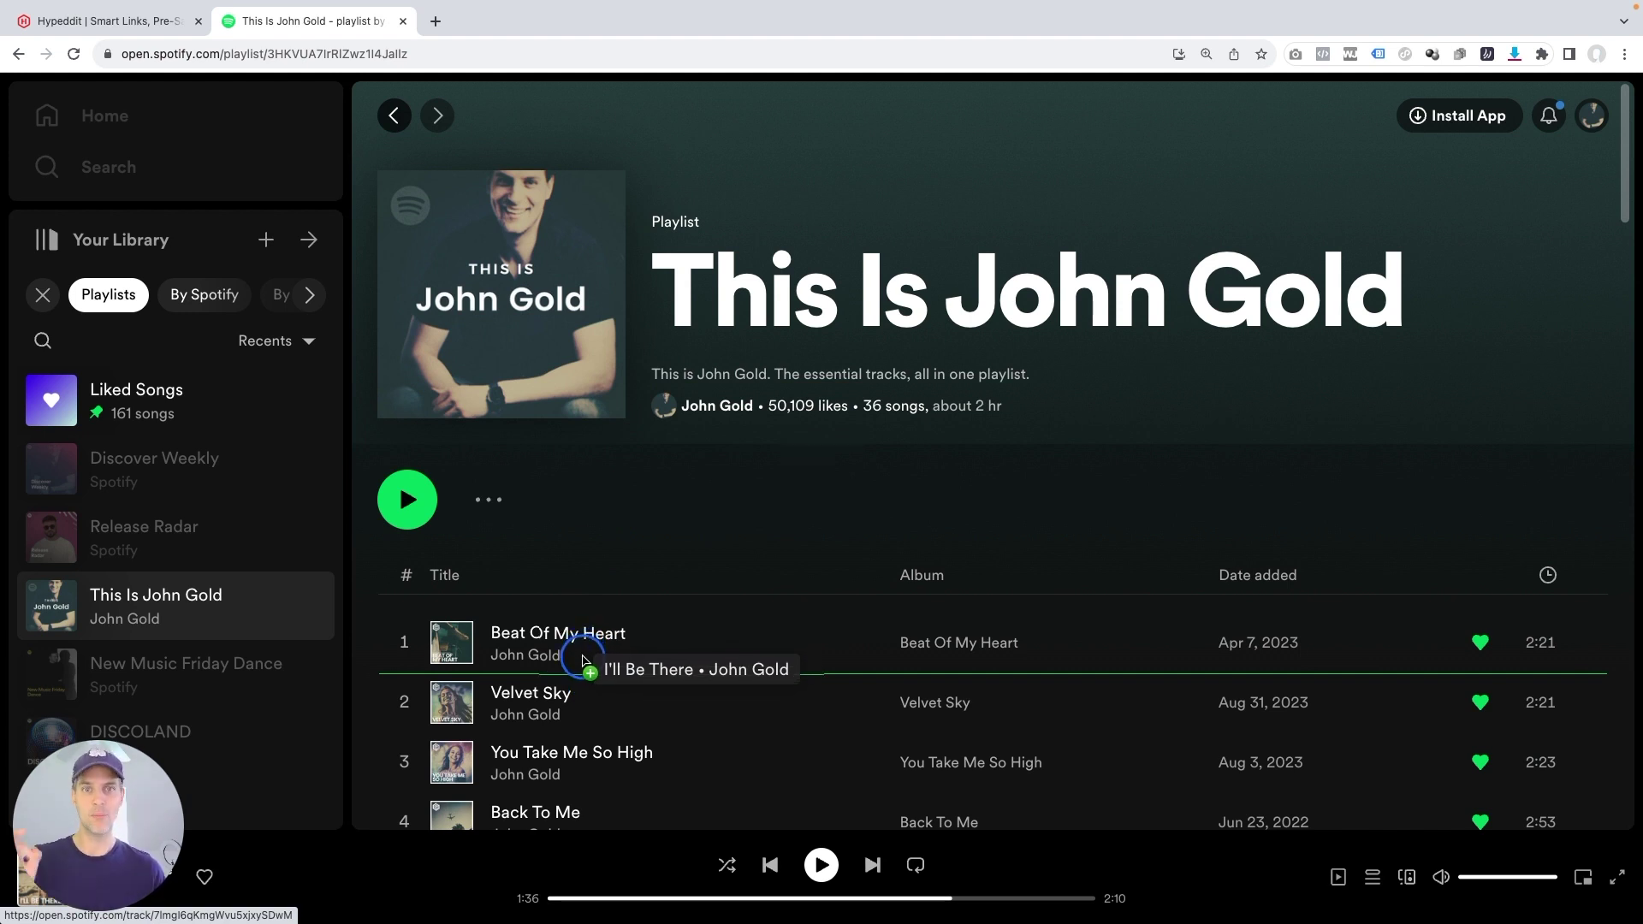
pyautogui.moveTo(586, 660); pyautogui.dragTo(585, 660)
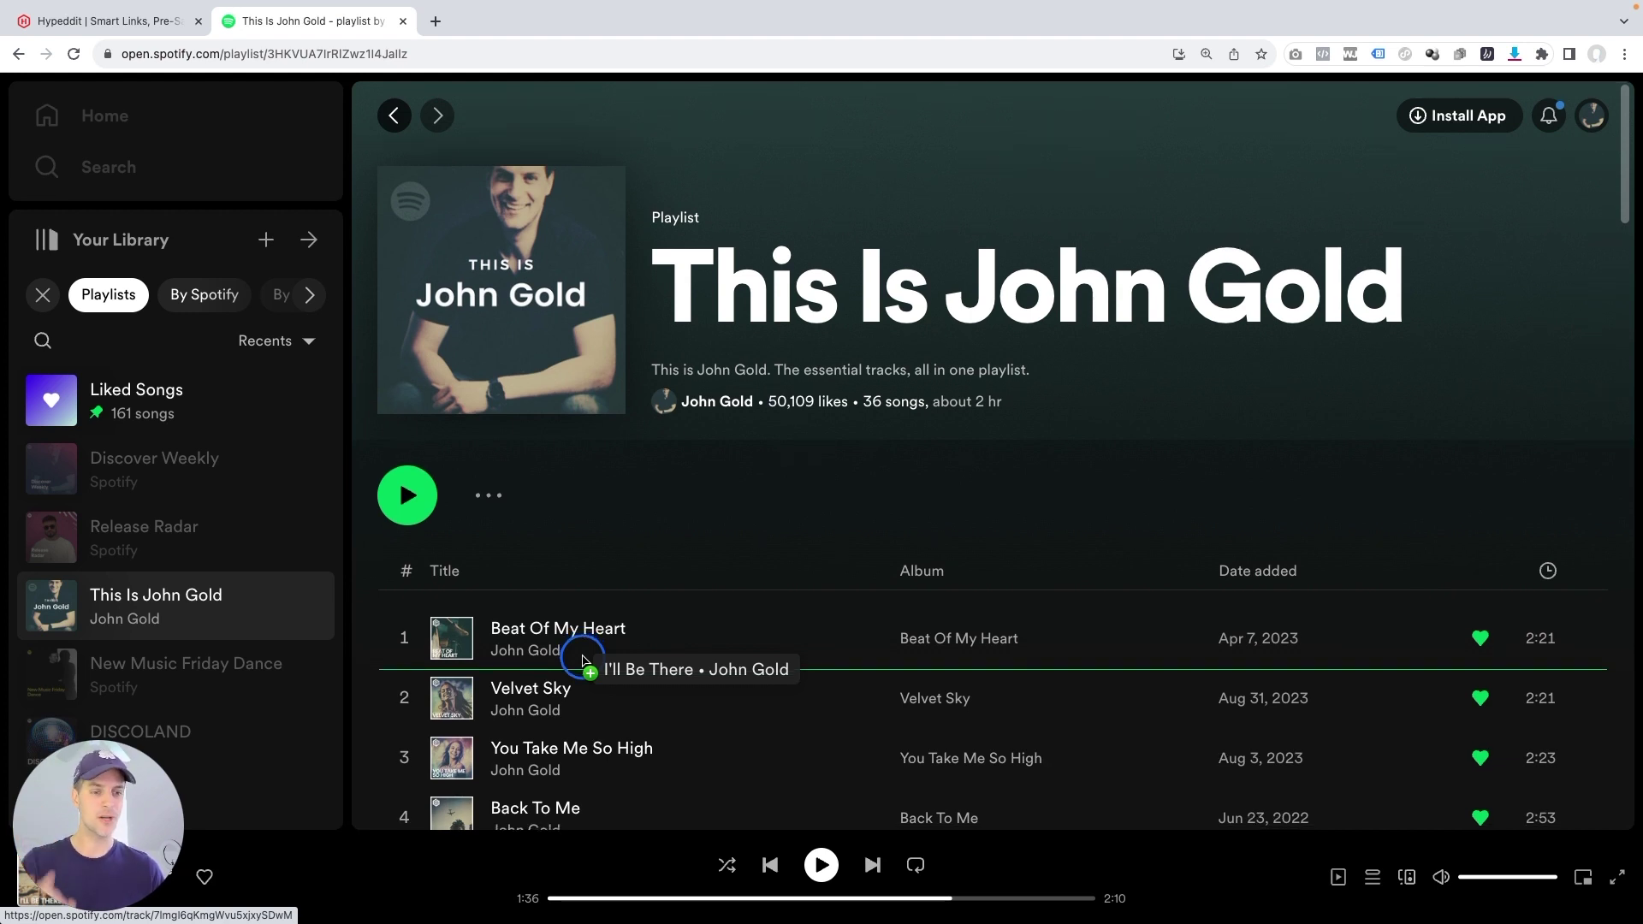
pyautogui.moveTo(583, 661); pyautogui.dragTo(579, 669)
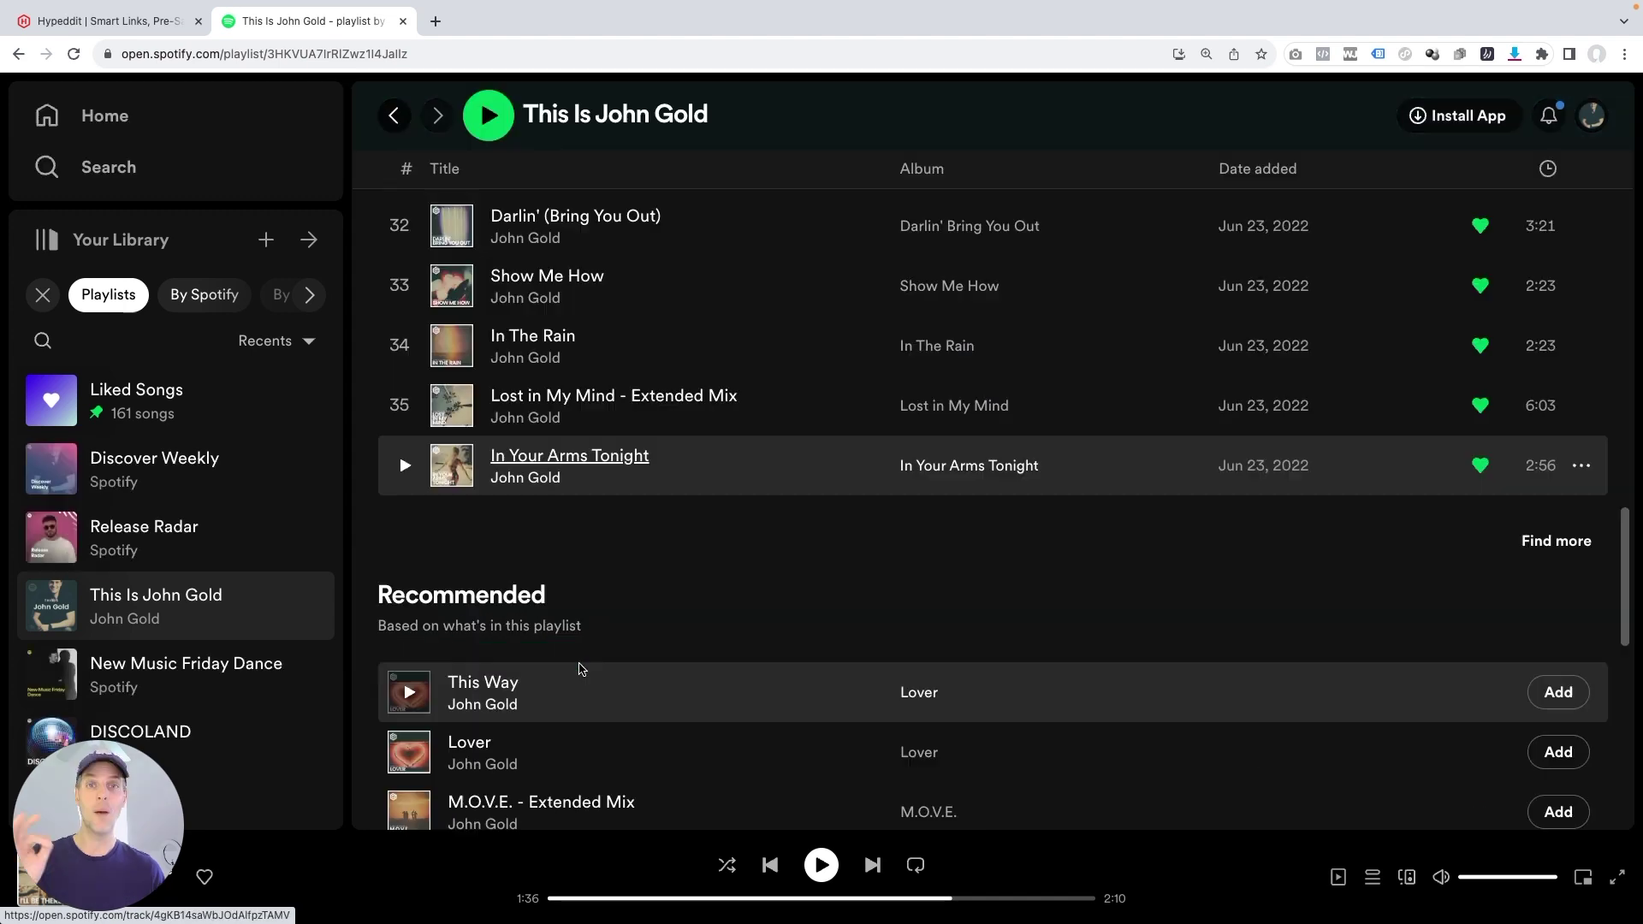
pyautogui.scroll(-3, 548, 633)
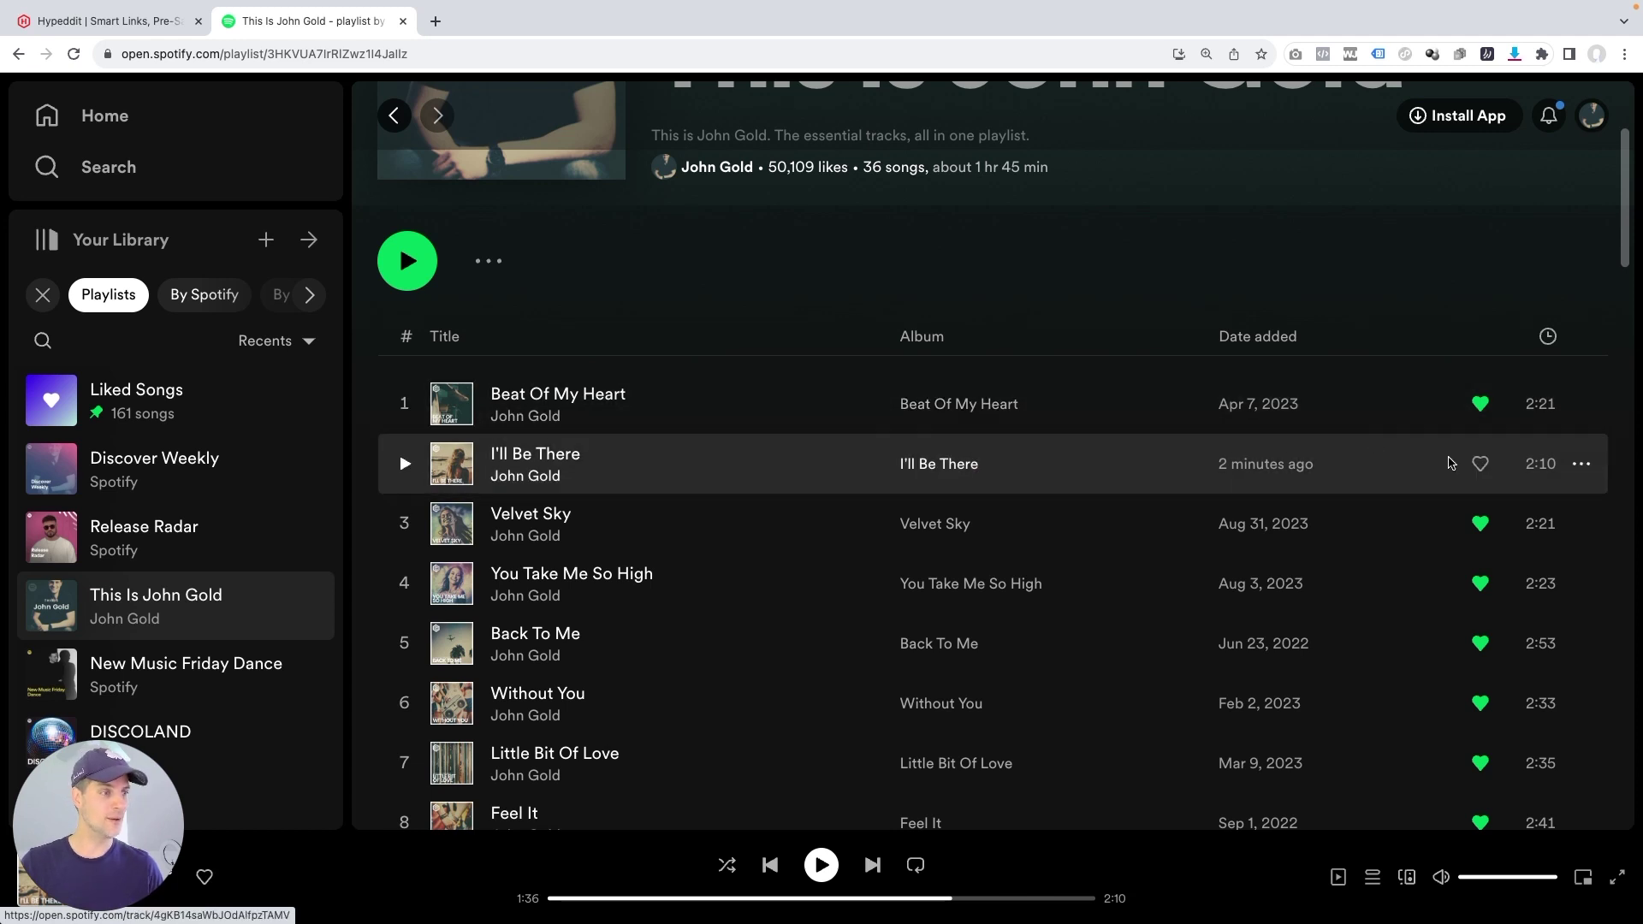
# - Like I'll Be There so it joins Liked Songs, then return to the Hypeddit dashboard
pyautogui.click(1479, 464)
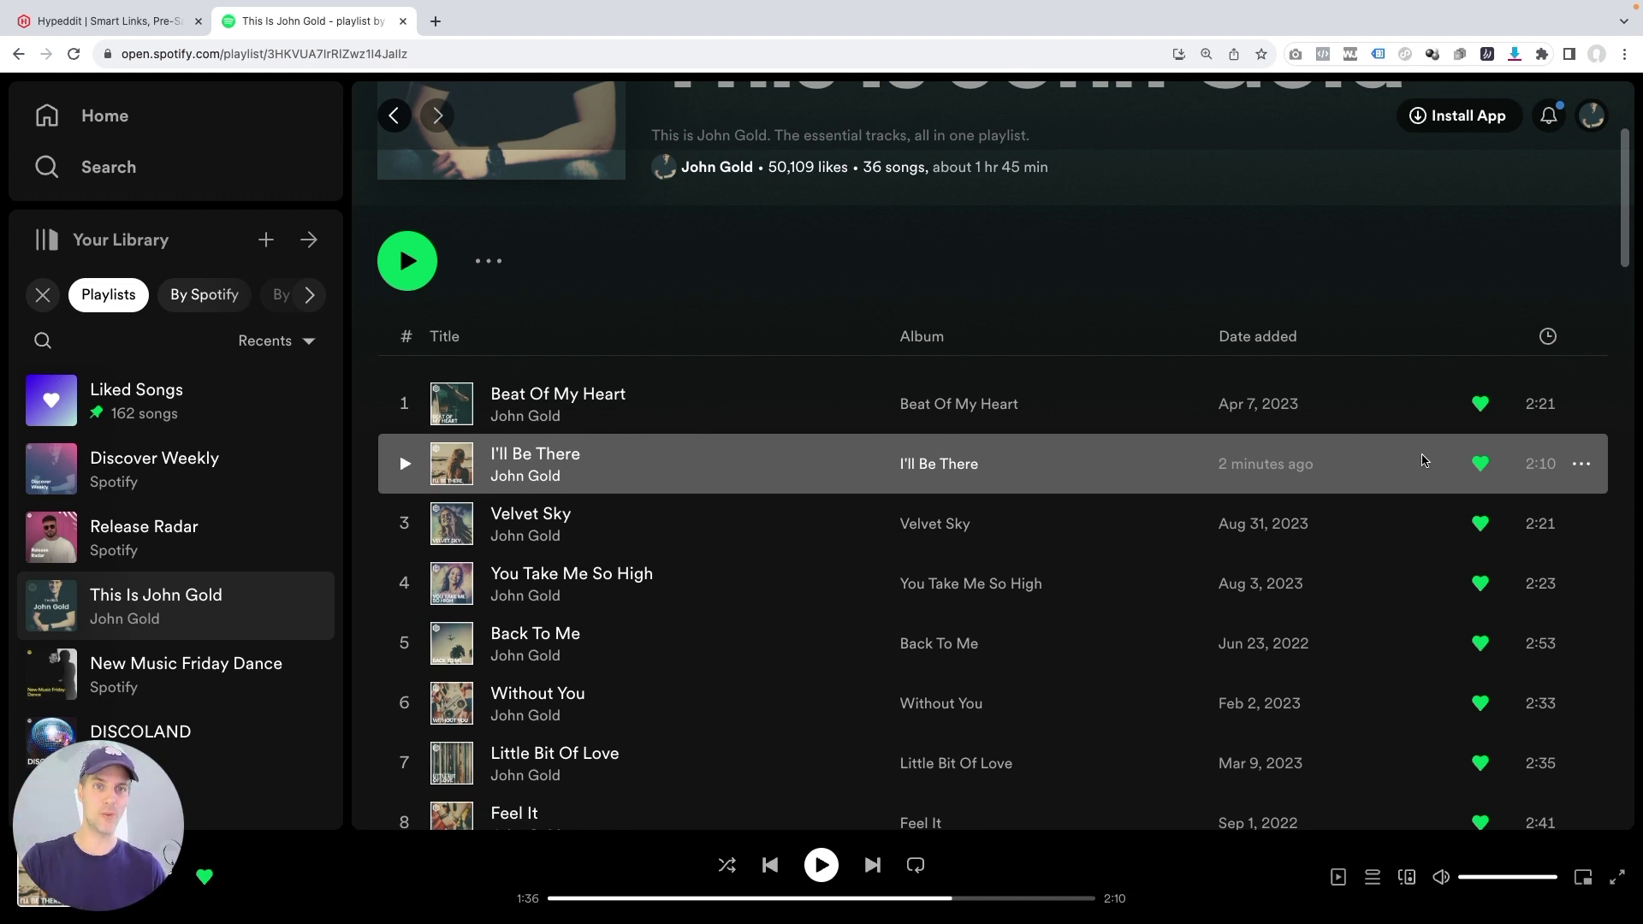
pyautogui.click(146, 27)
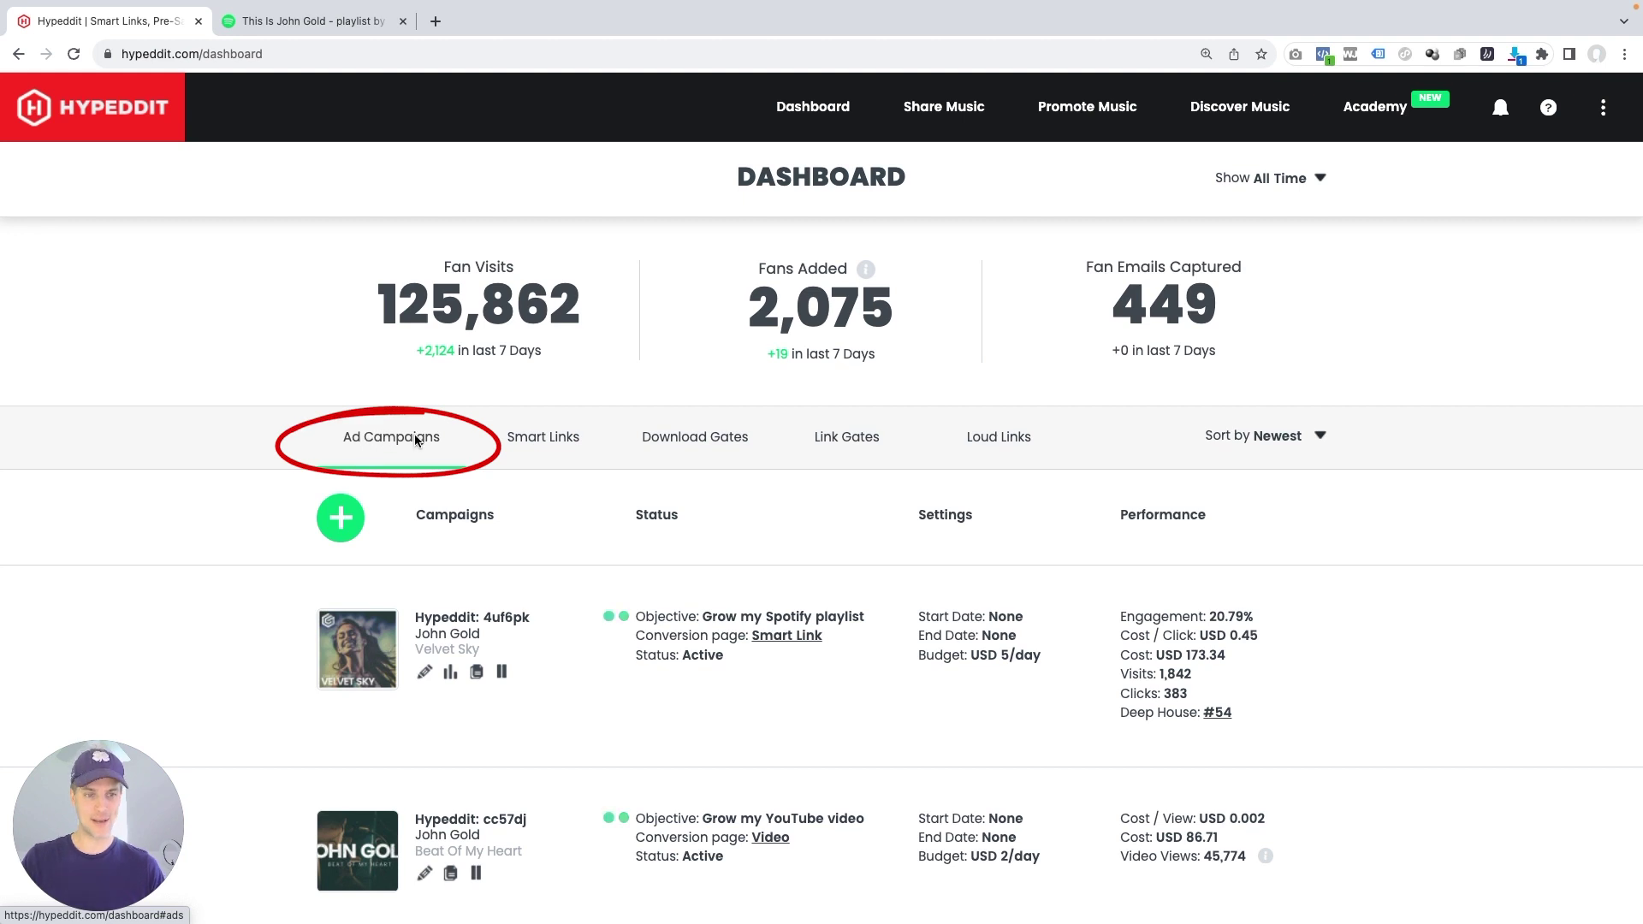
# - Create a new ad campaign from Hypeddit's Ad Campaigns tab
pyautogui.click(341, 519)
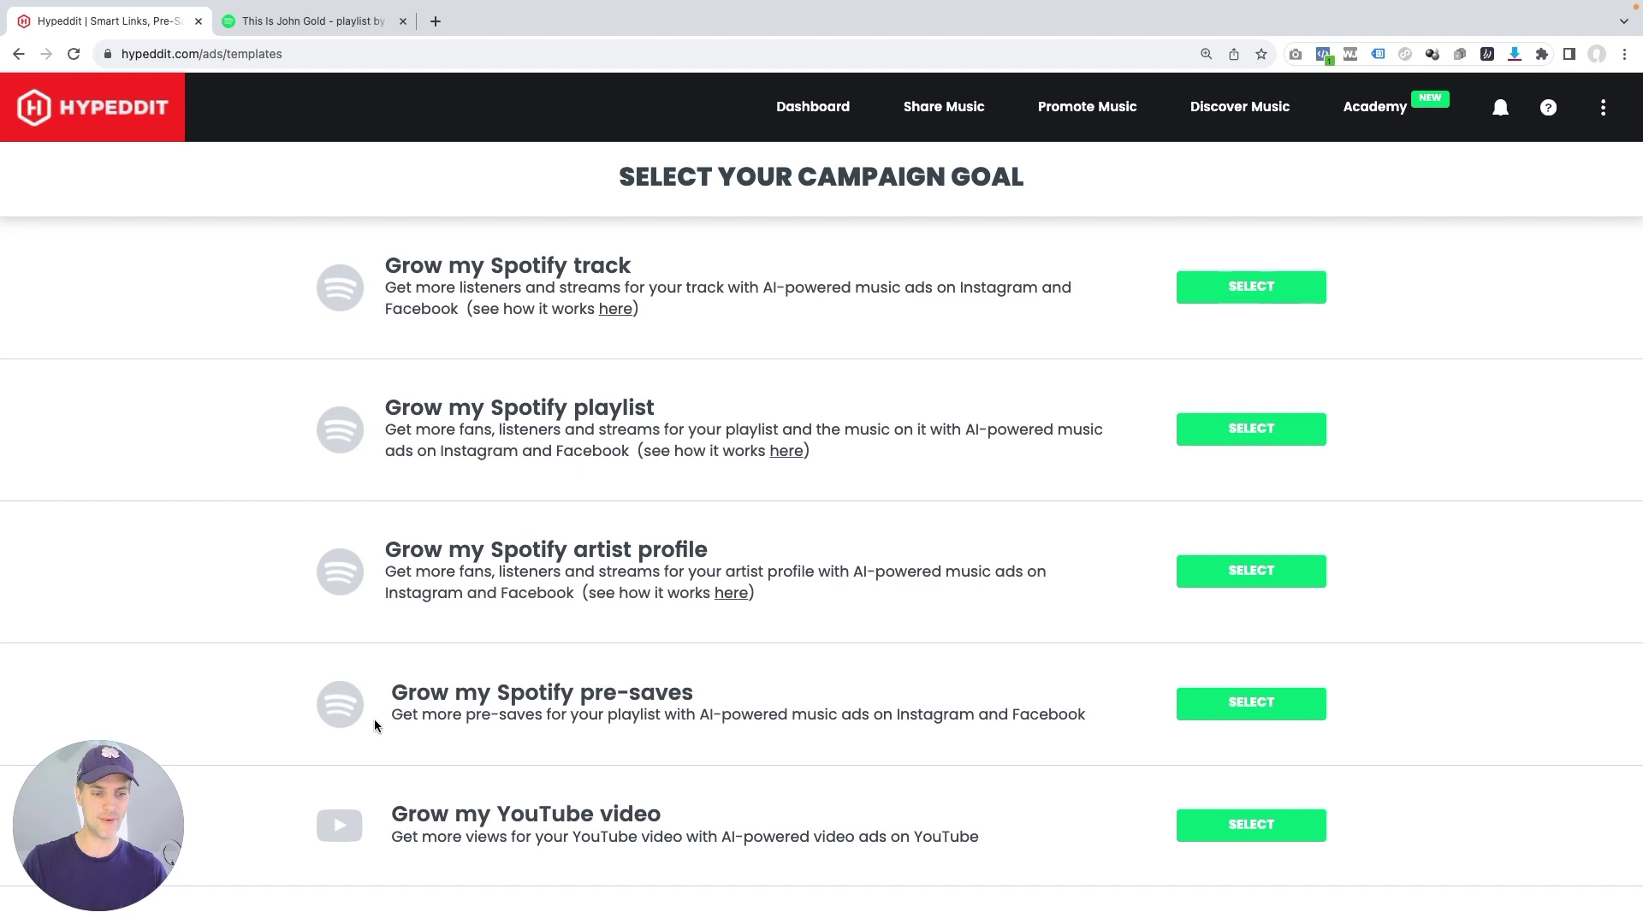
# - Scroll through Hypeddit's campaign goal options to review them
pyautogui.scroll(-1, 372, 723)
pyautogui.scroll(1, 453, 802)
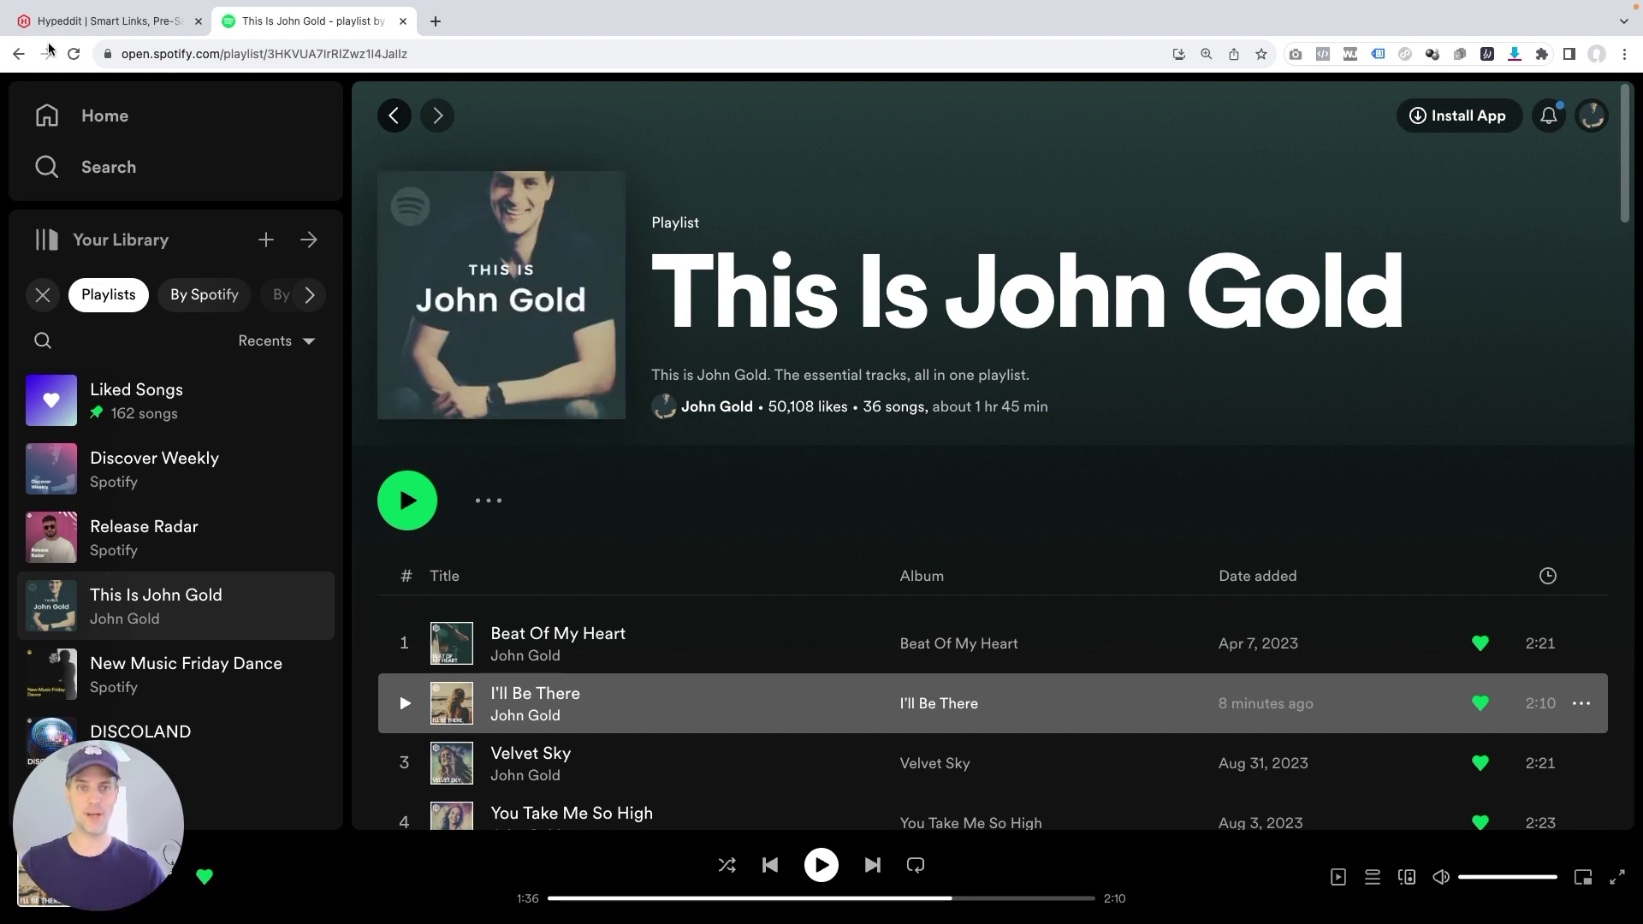
# - Back in Hypeddit, choose the Grow my Spotify playlist campaign goal
pyautogui.click(98, 26)
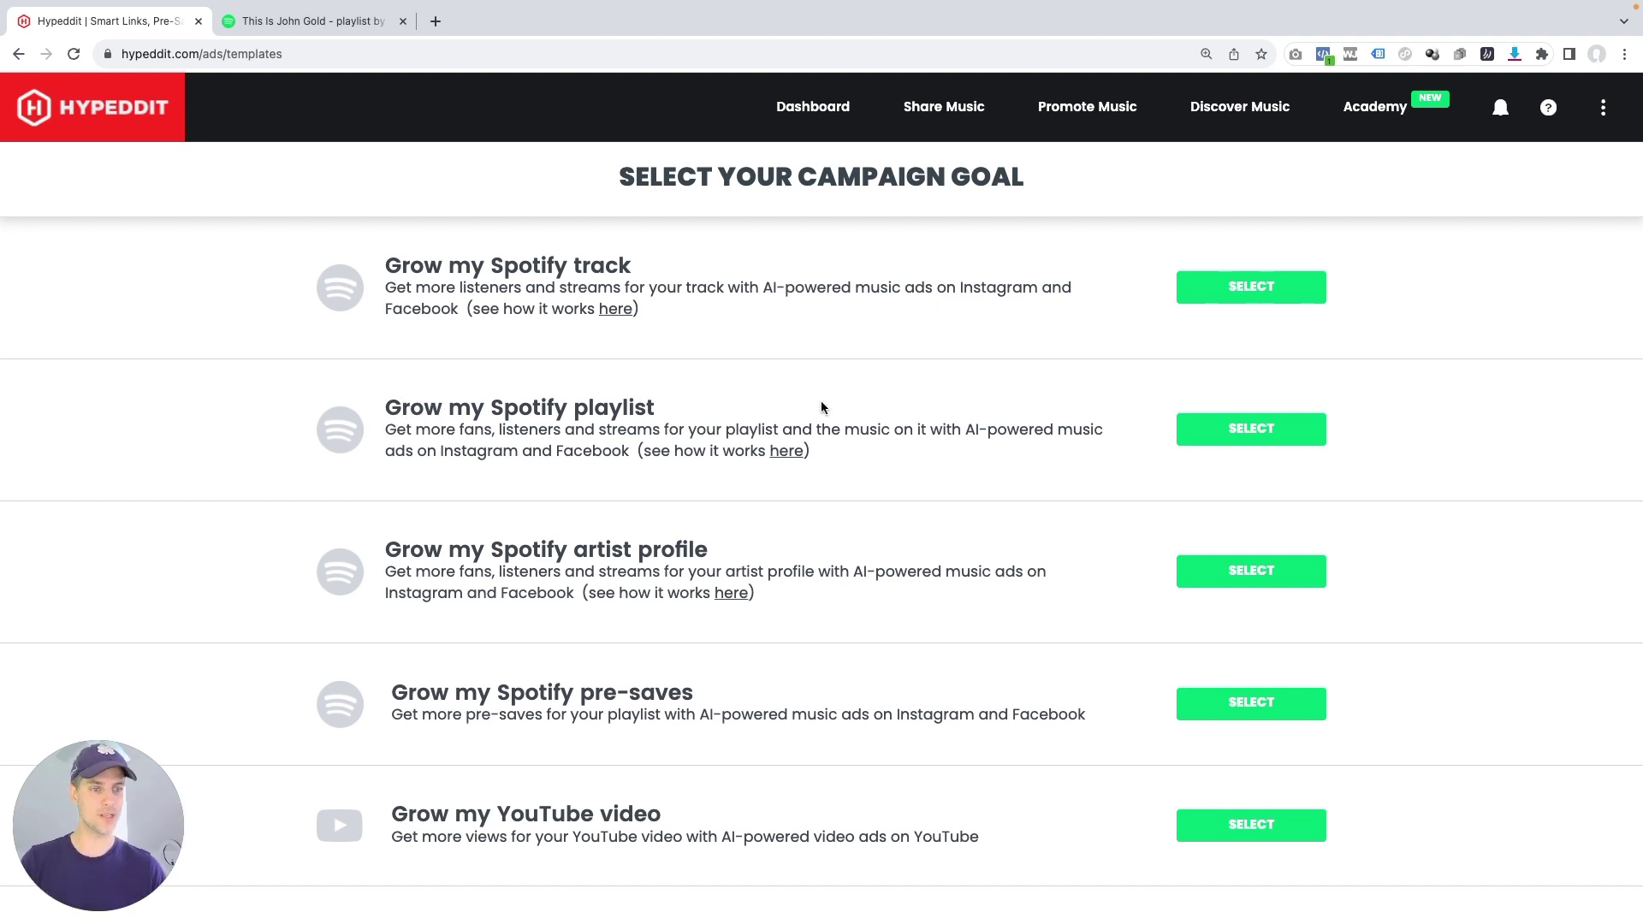
pyautogui.click(1249, 428)
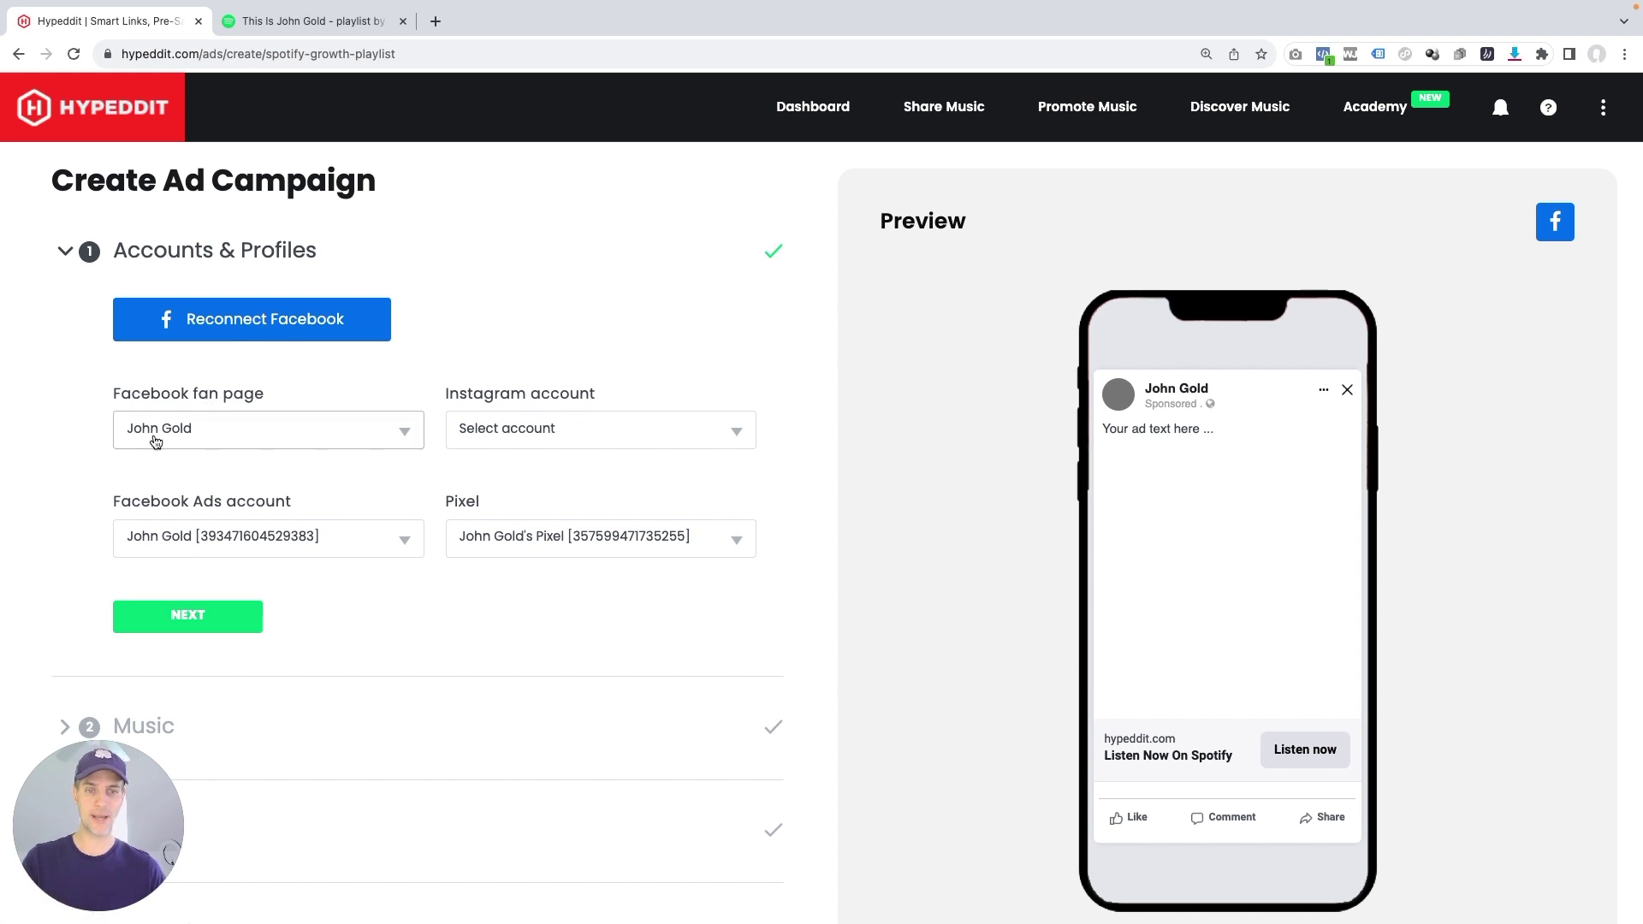
# - Set the campaign's Instagram account and continue to the Music step
pyautogui.click(521, 429)
pyautogui.click(525, 582)
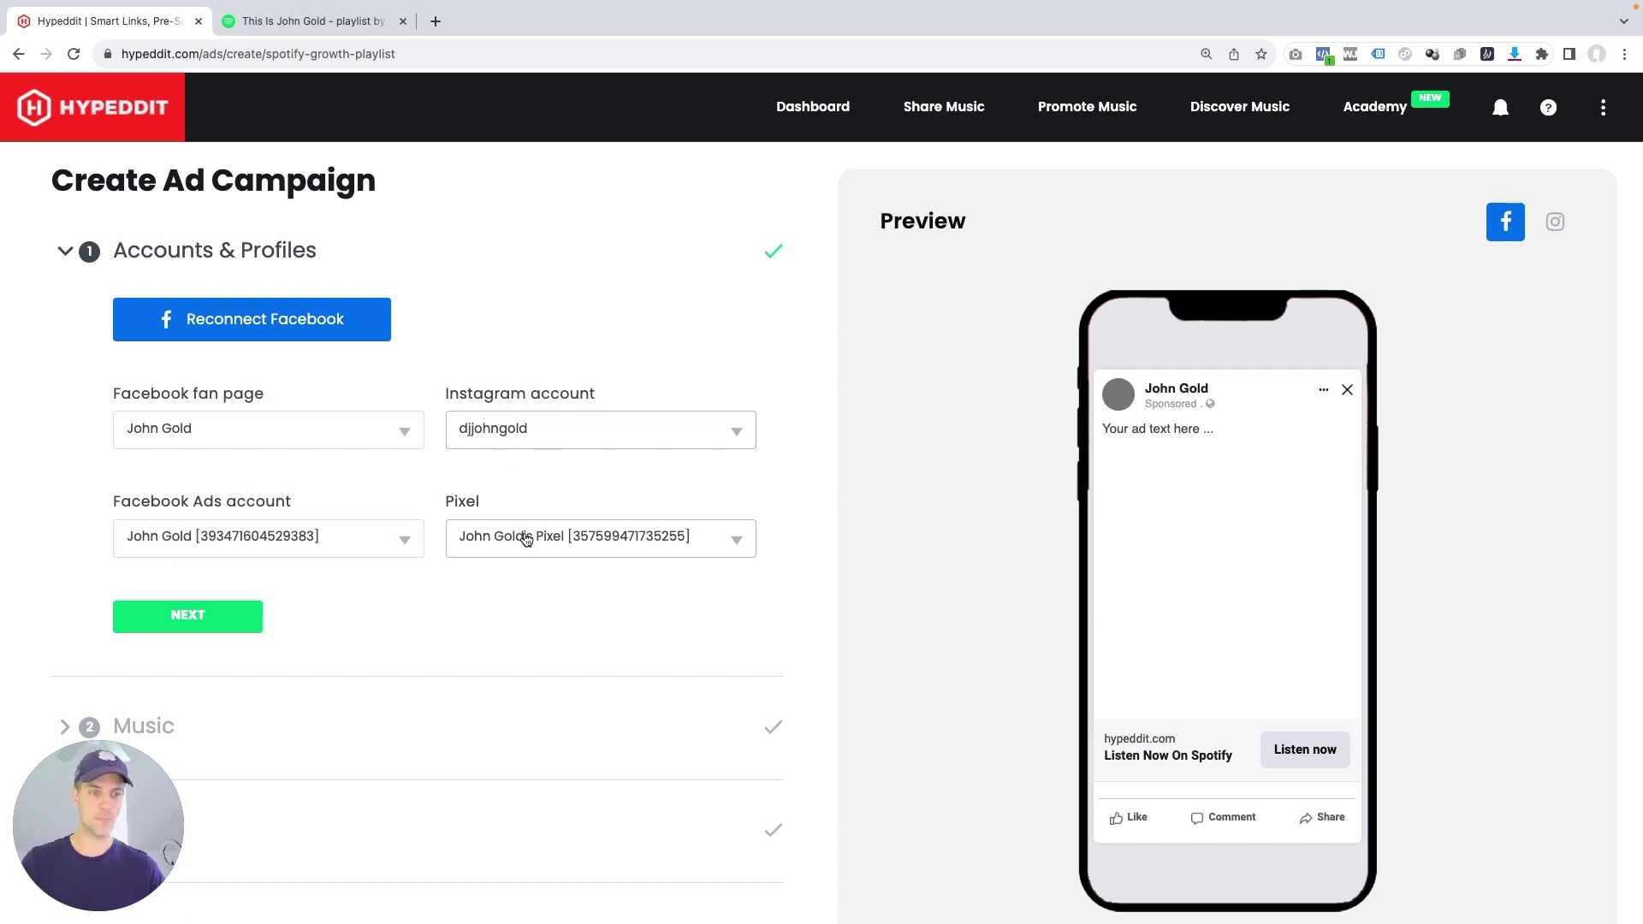
pyautogui.scroll(-1, 256, 590)
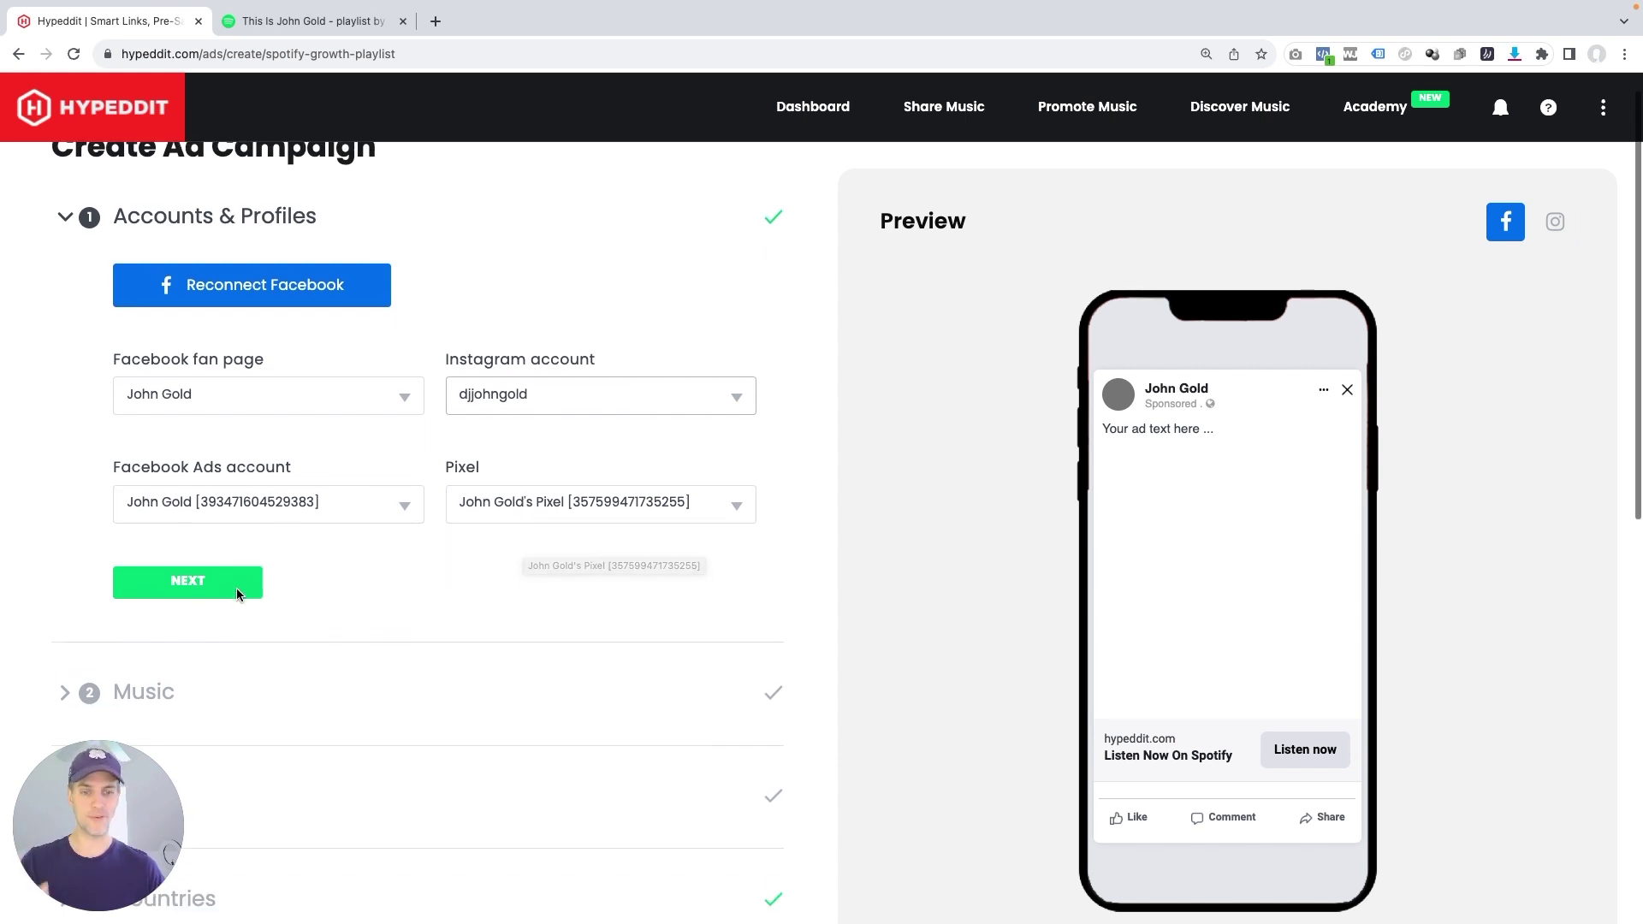
pyautogui.click(214, 577)
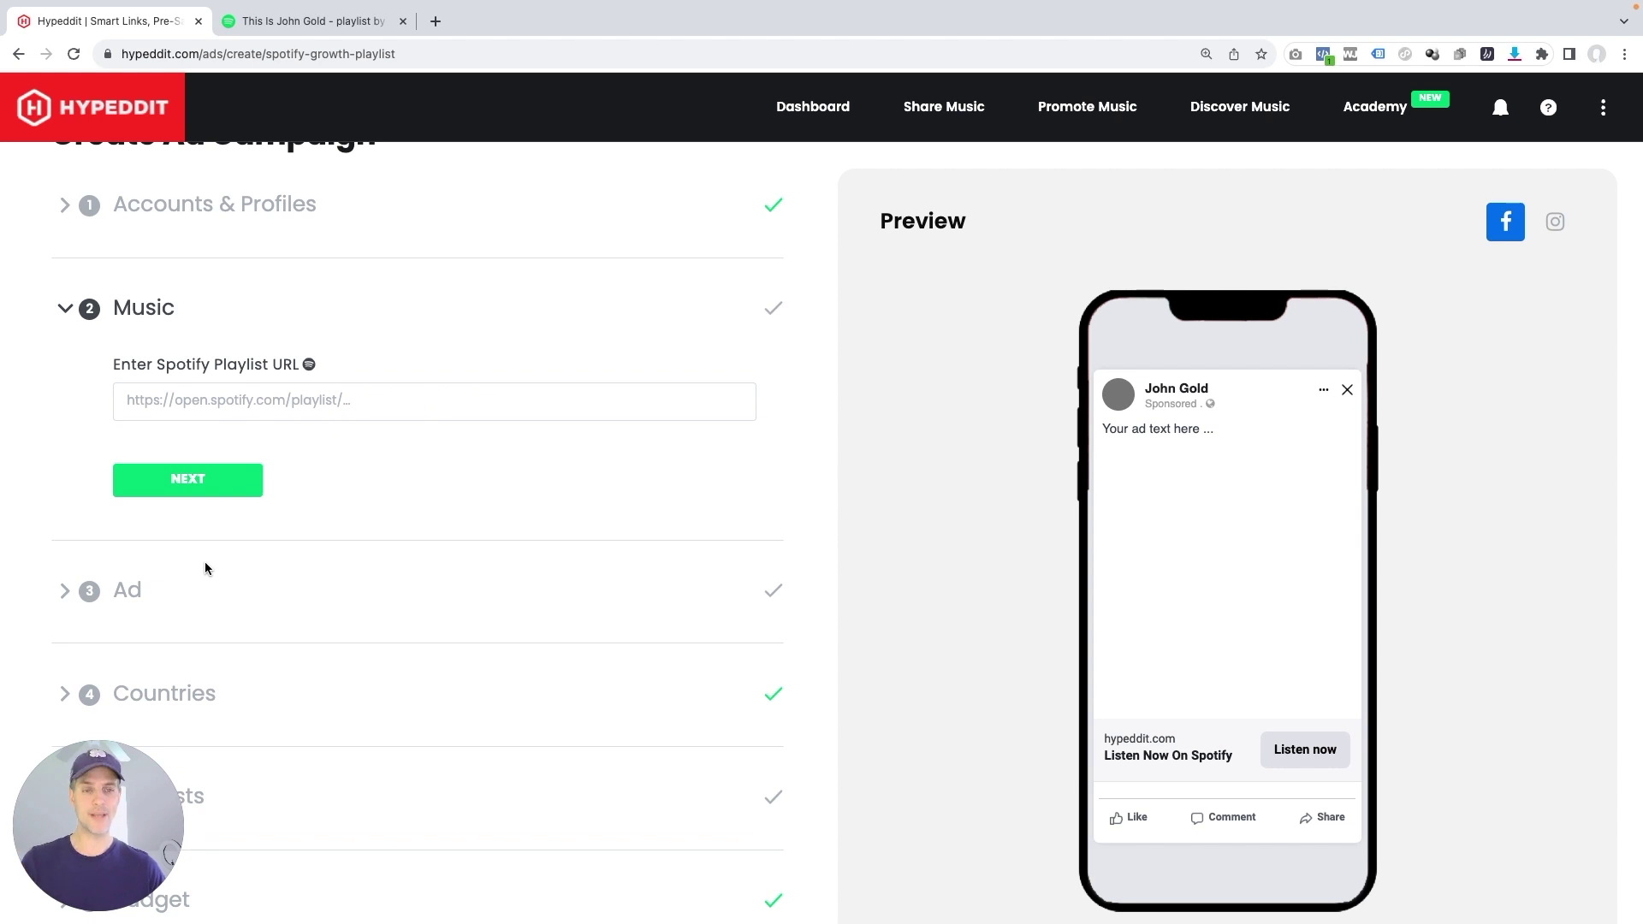
# - Copy the This Is John Gold playlist link from Spotify and go back to Hypeddit
pyautogui.click(282, 22)
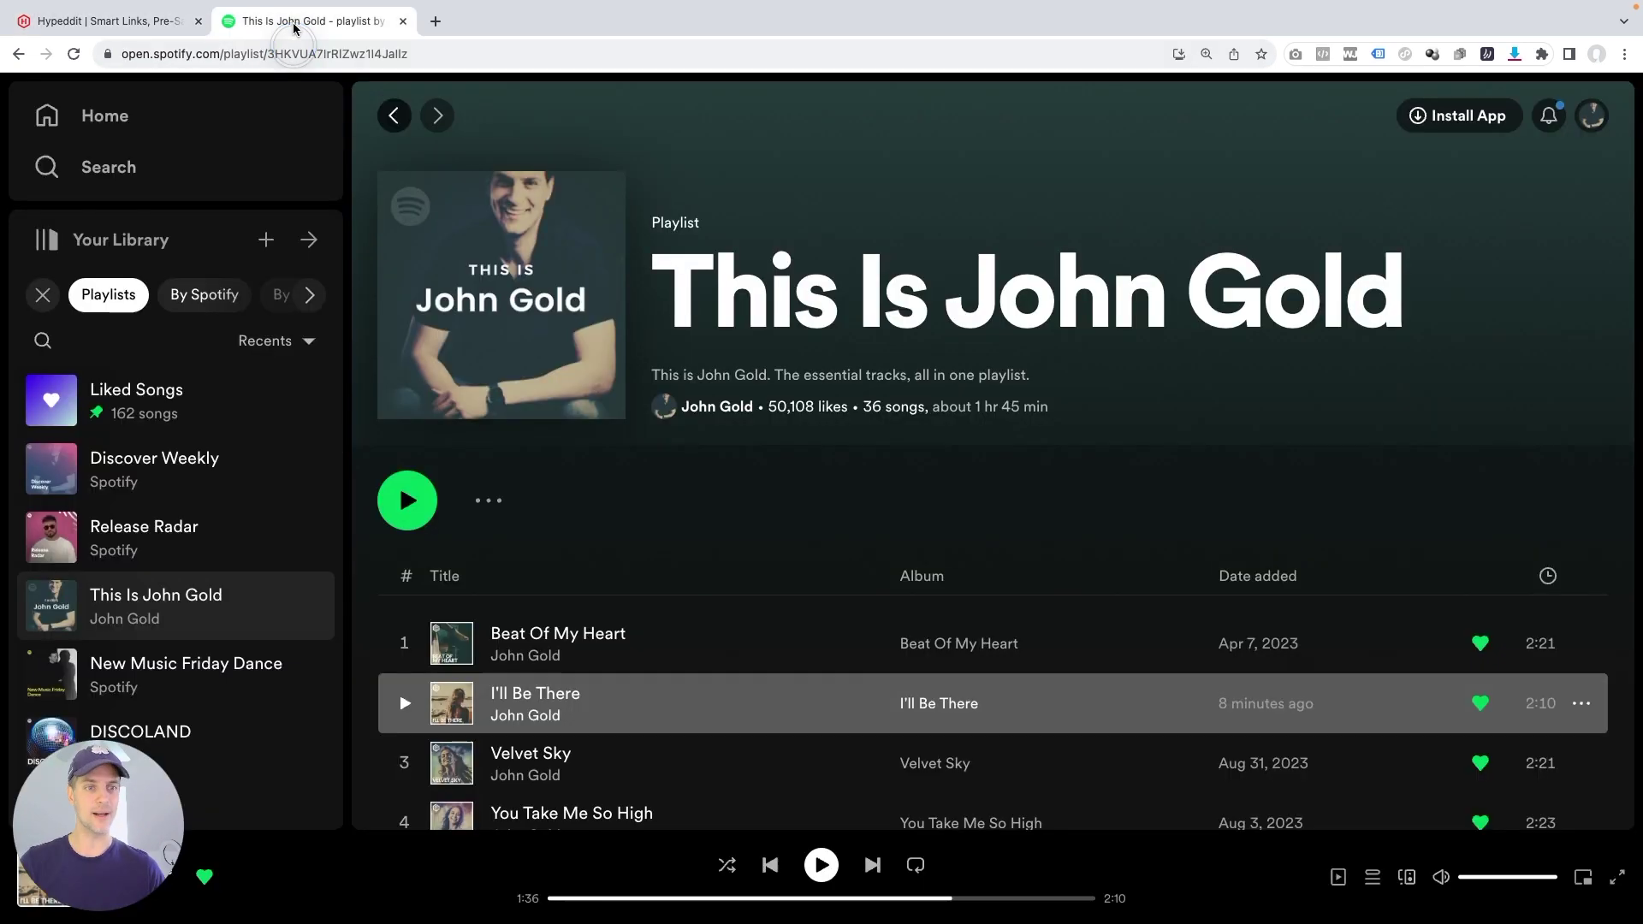
pyautogui.click(489, 500)
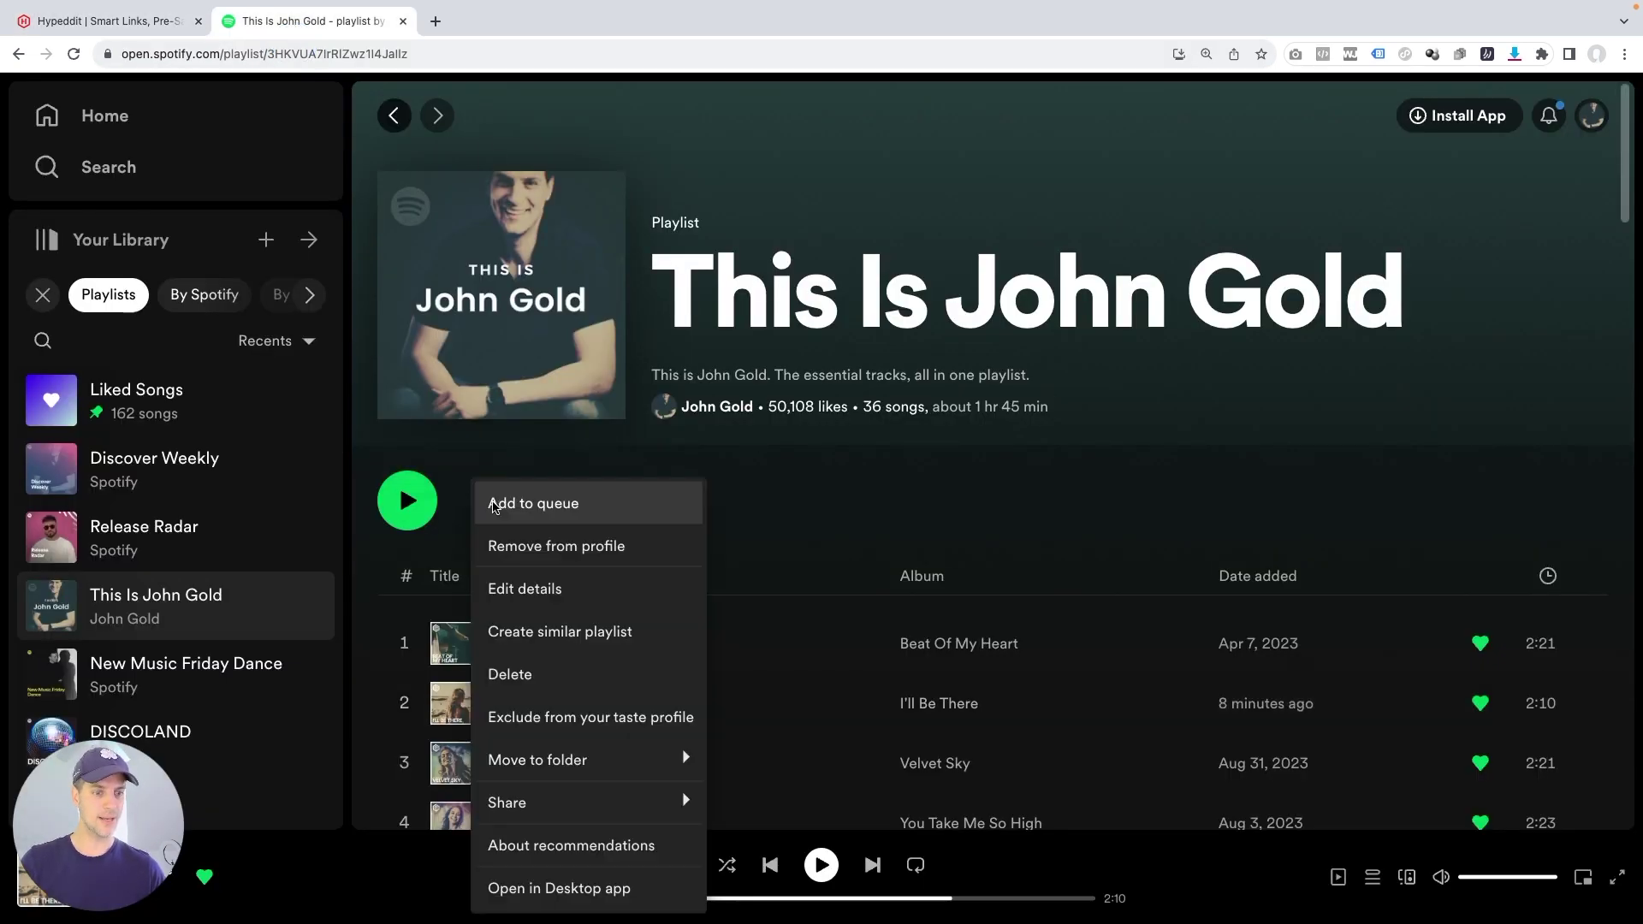
pyautogui.moveTo(565, 811)
pyautogui.click(783, 807)
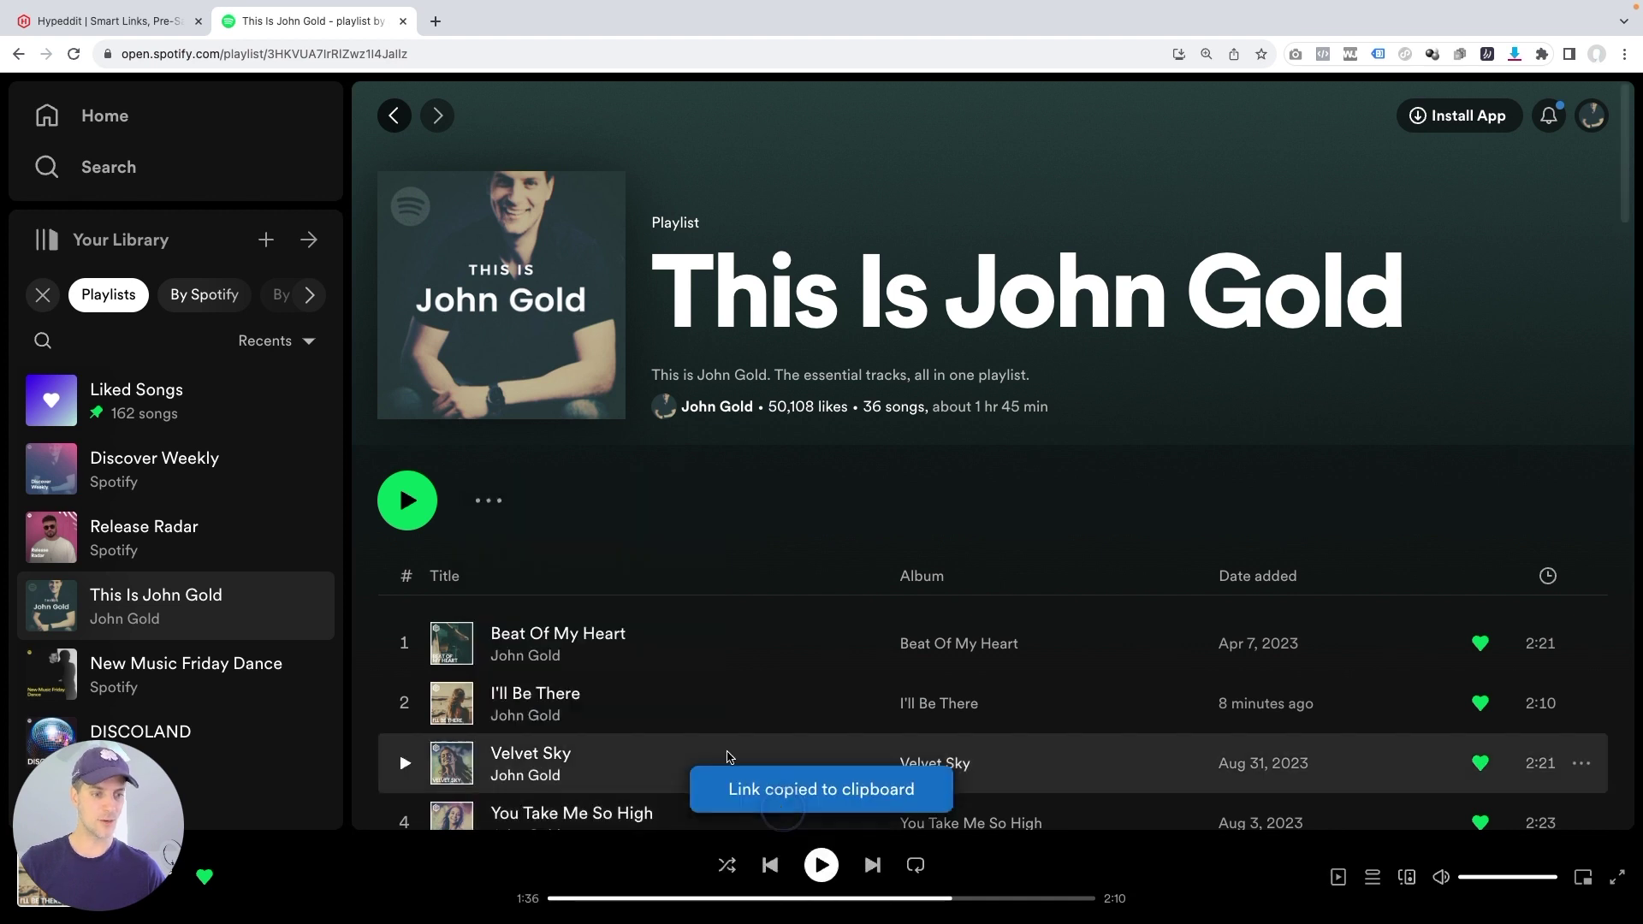
pyautogui.click(156, 14)
# - Paste the playlist link into Hypeddit's Spotify Playlist URL field, then copy the I'll Be There song link
pyautogui.click(438, 400)
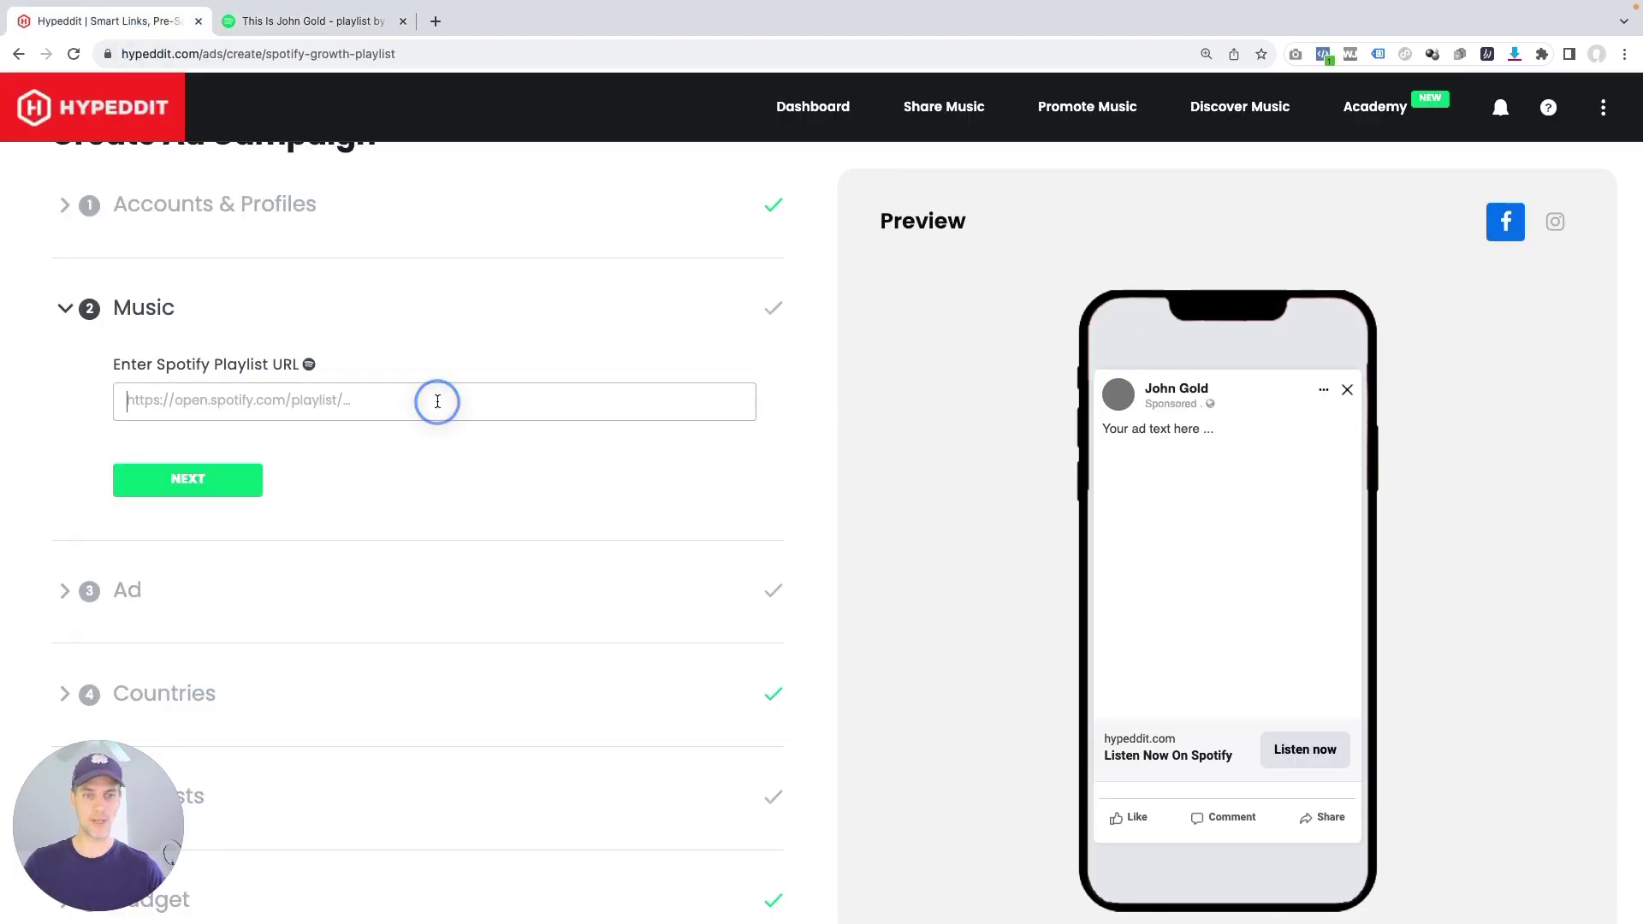
pyautogui.press('super+v')
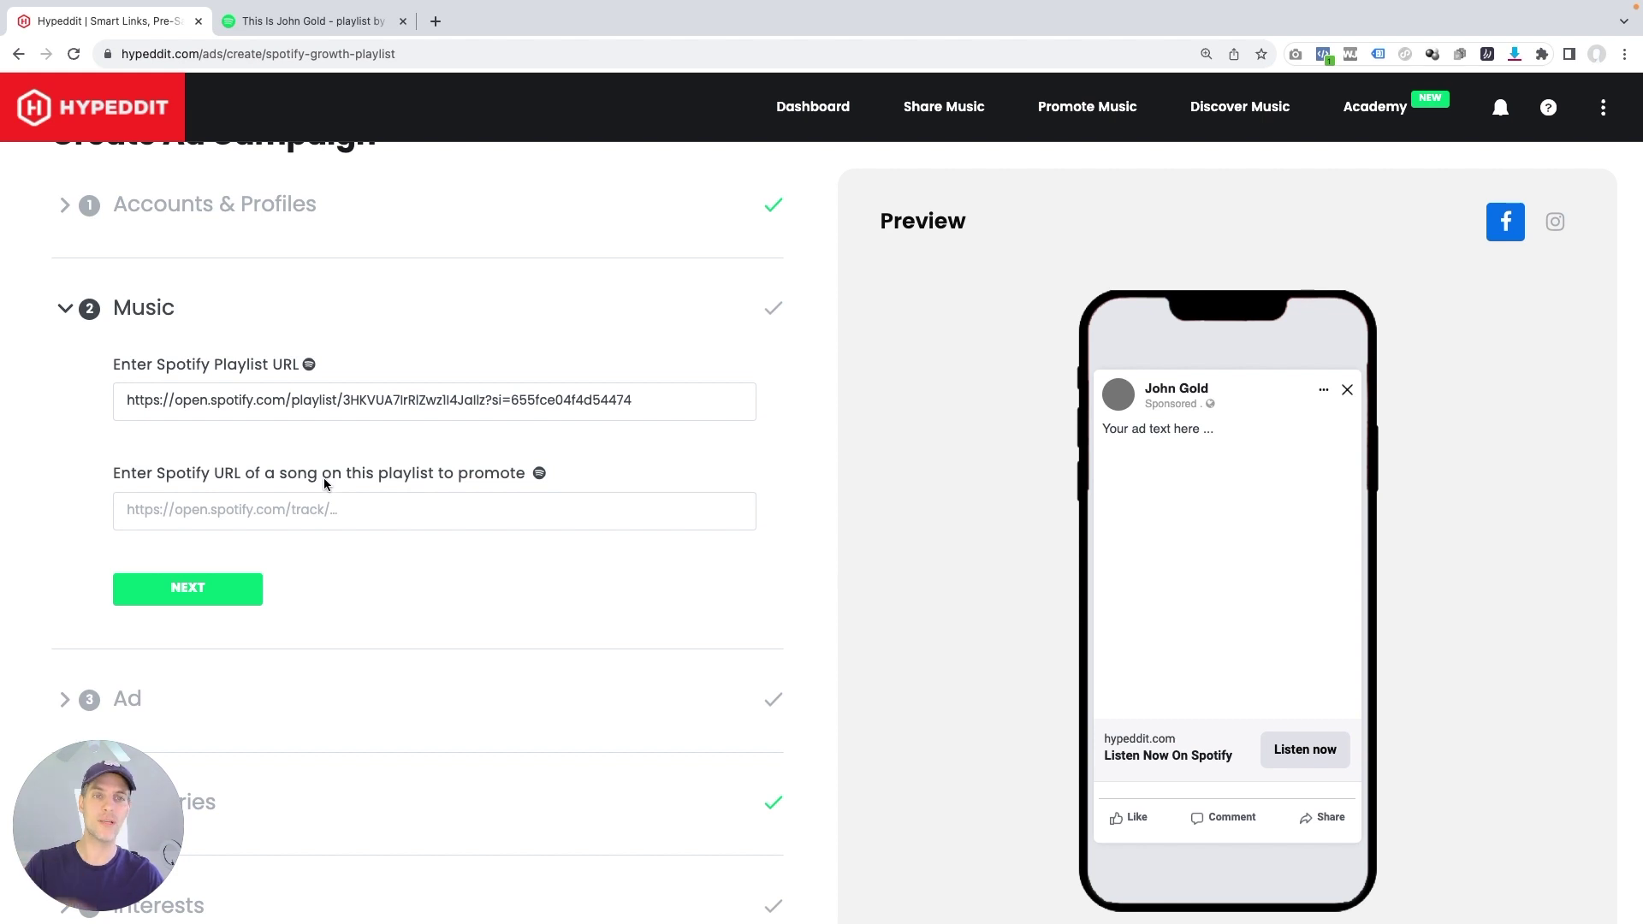
pyautogui.click(376, 20)
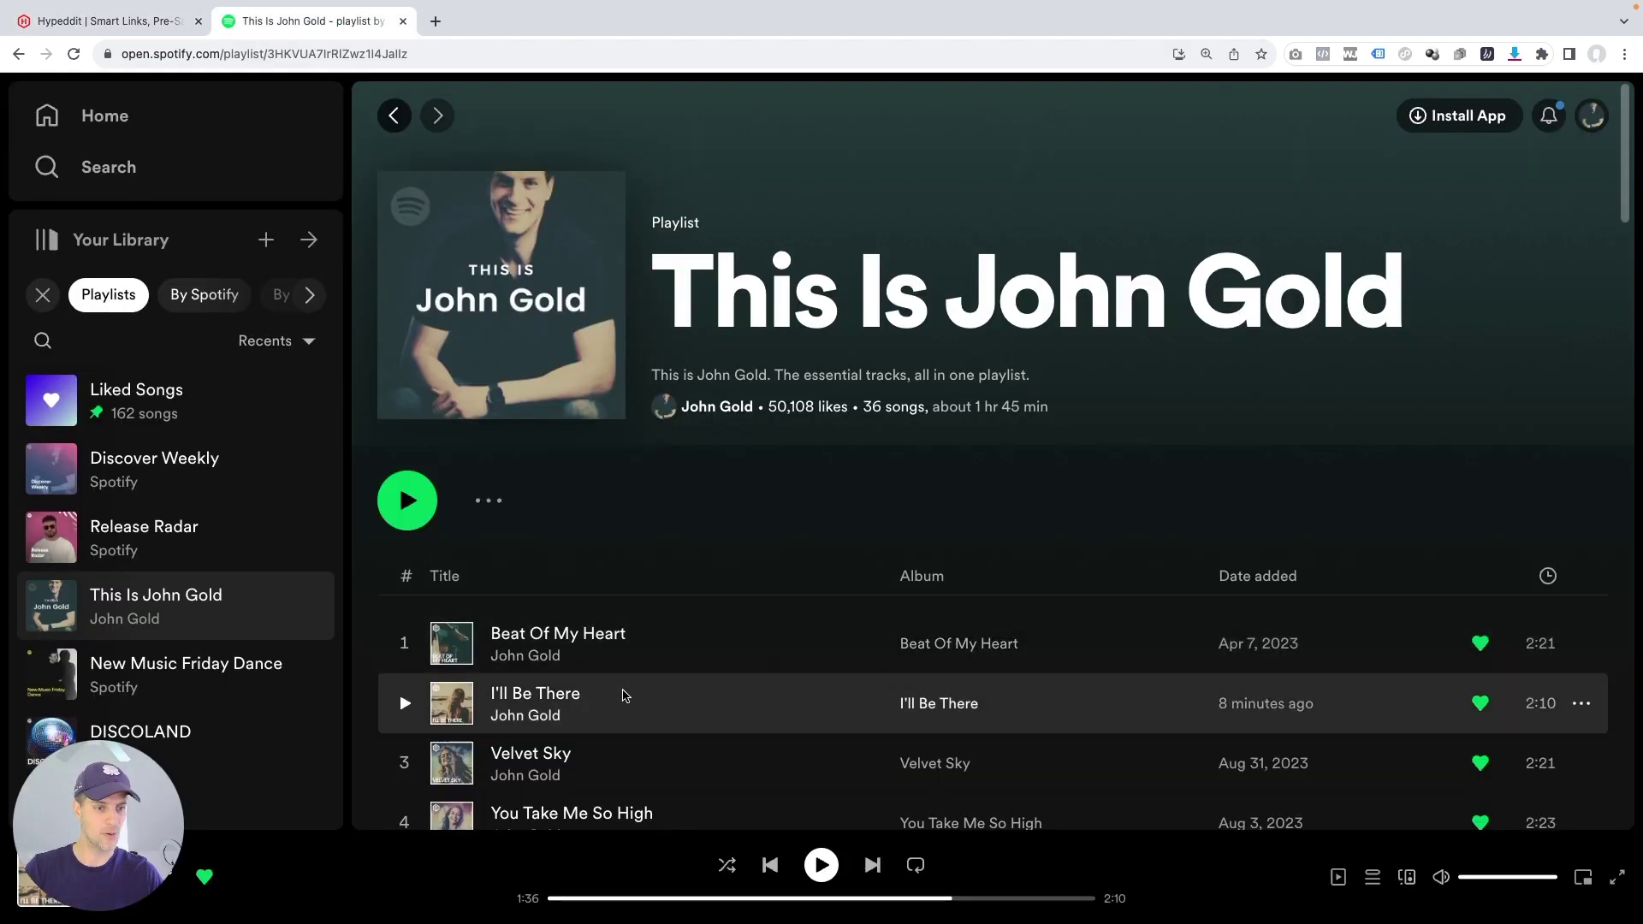
pyautogui.click(1581, 702)
pyautogui.moveTo(1454, 610)
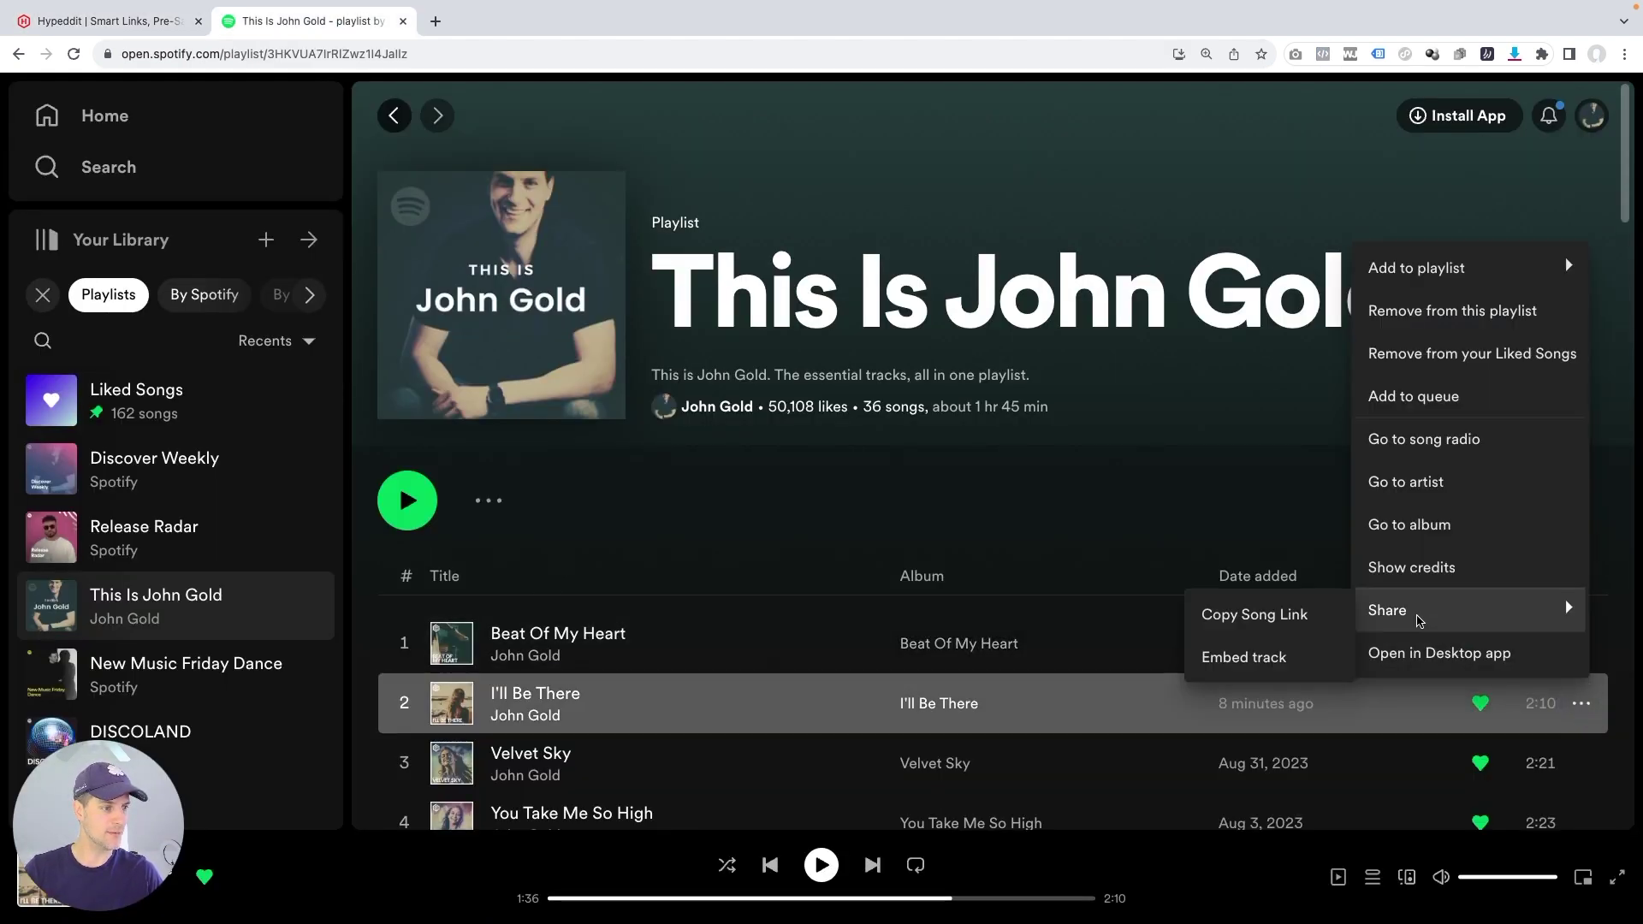
pyautogui.click(1254, 614)
# - Paste the song link for John Gold's 'I'll Be There' into the song URL field
pyautogui.click(111, 21)
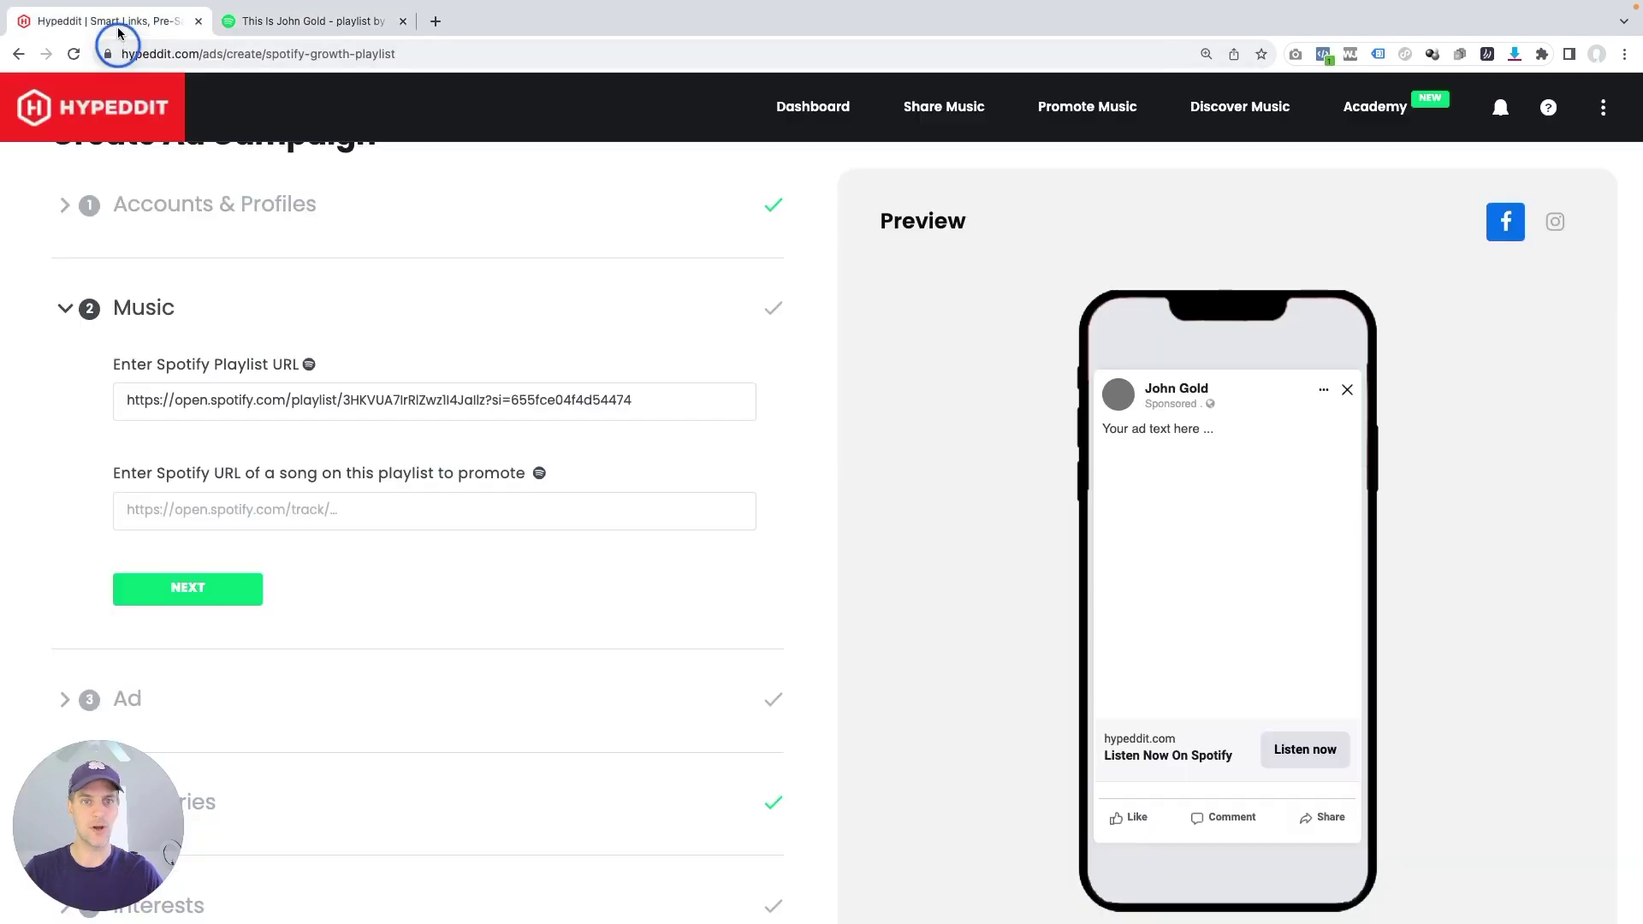
pyautogui.click(356, 509)
pyautogui.press('super+v')
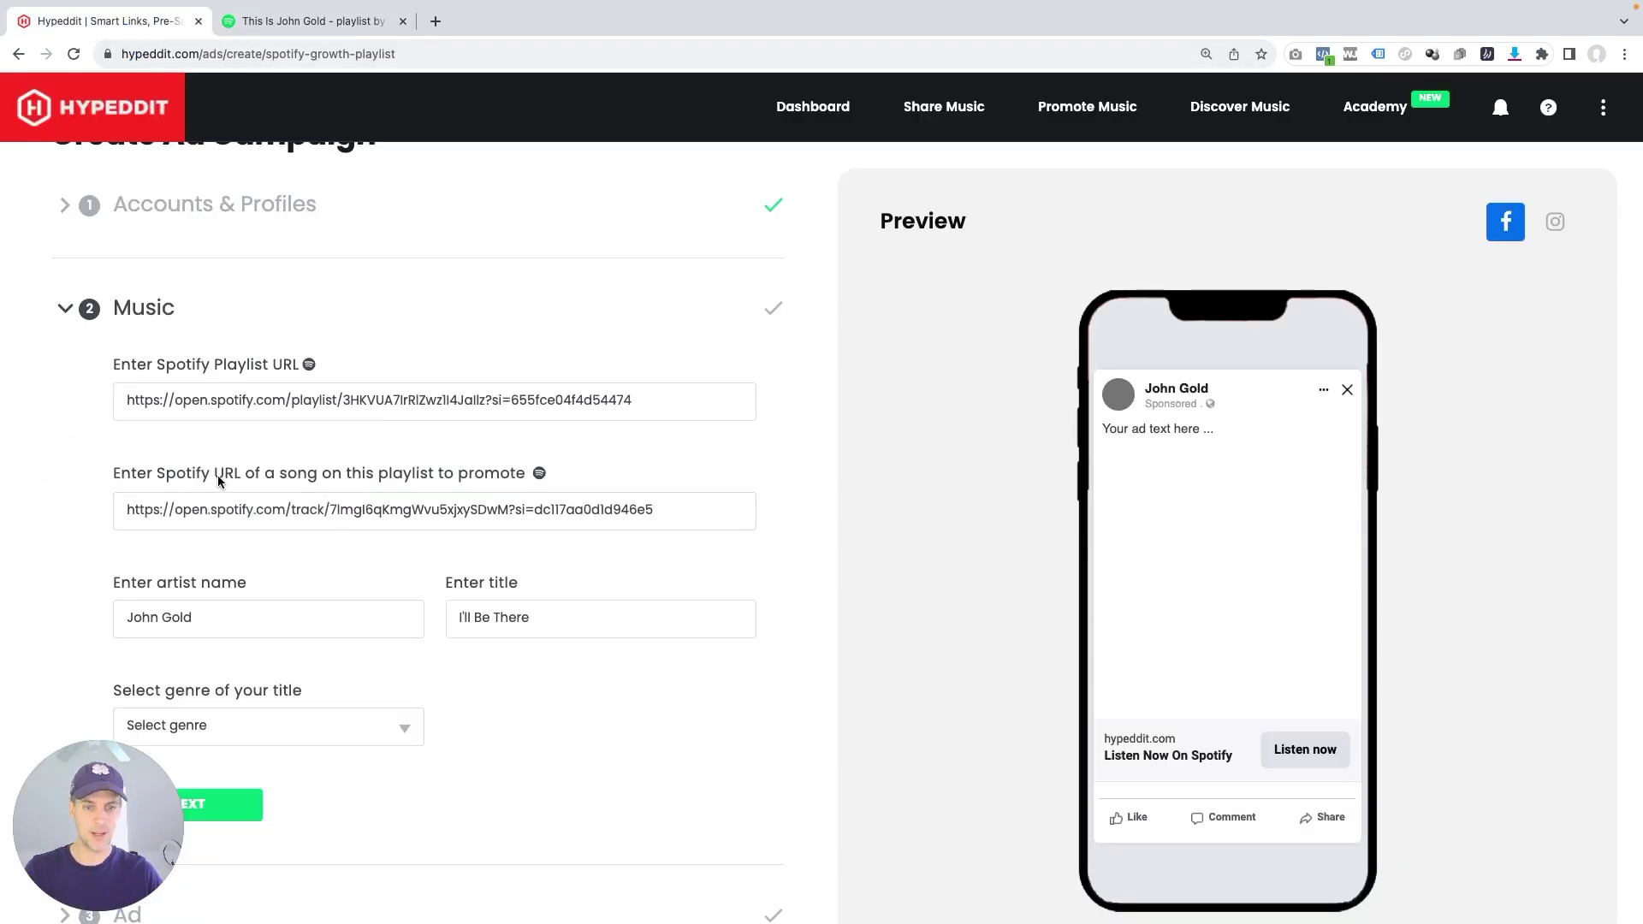
pyautogui.scroll(-2, 225, 480)
pyautogui.scroll(-2, 229, 479)
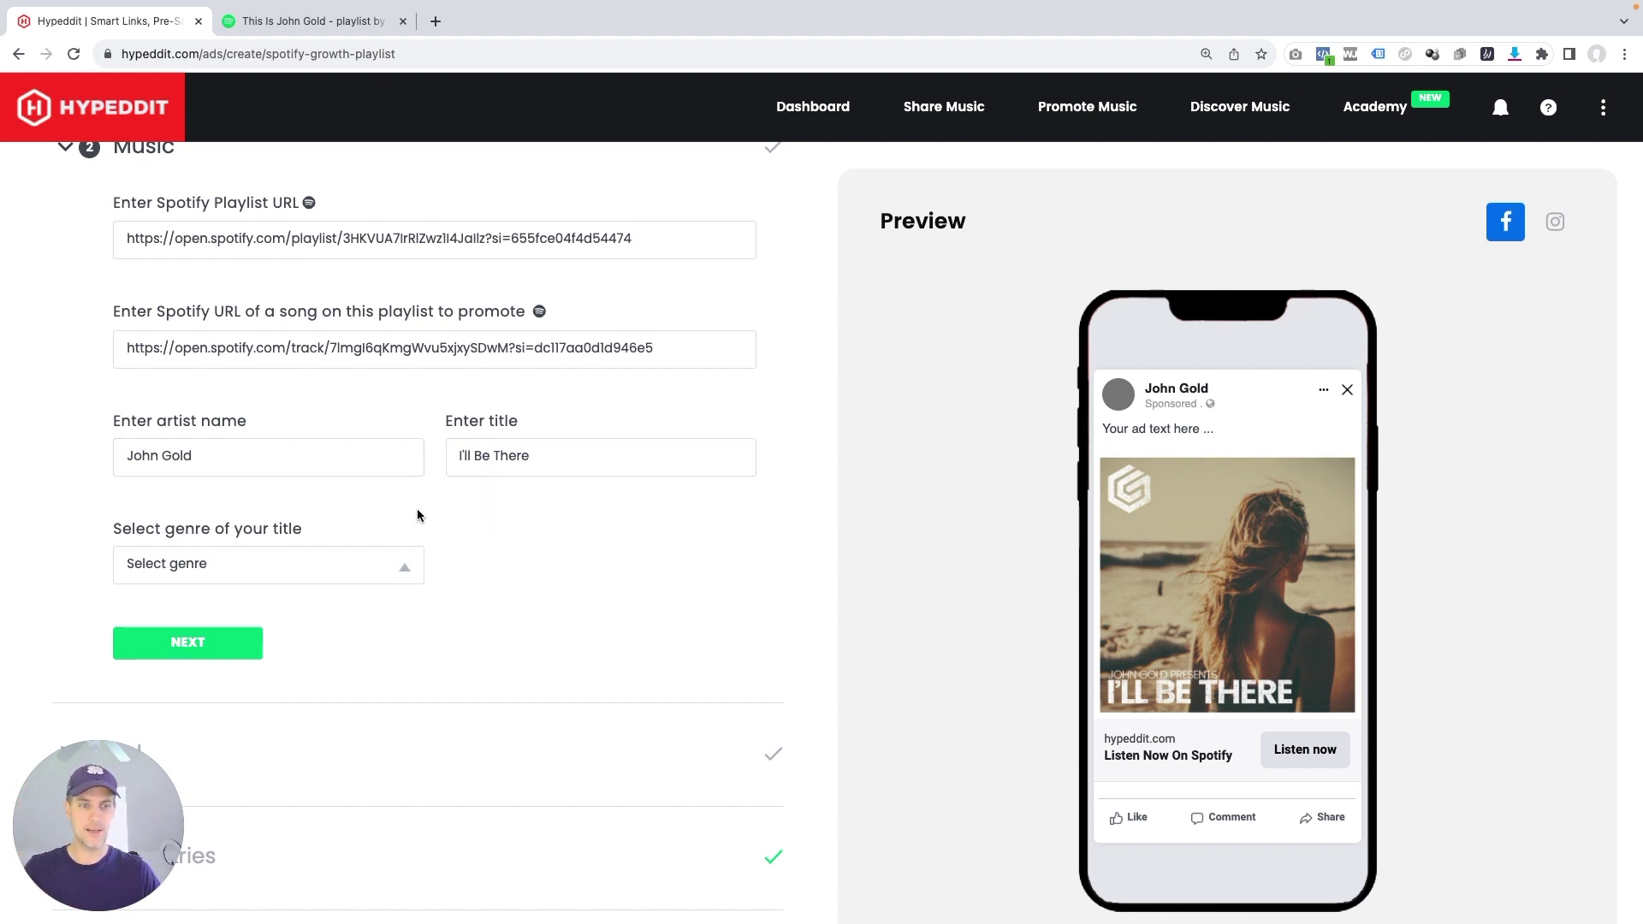
# - Set the genre to Deep House by searching 'deep', then finish the Music step
pyautogui.click(407, 563)
pyautogui.write('deep')
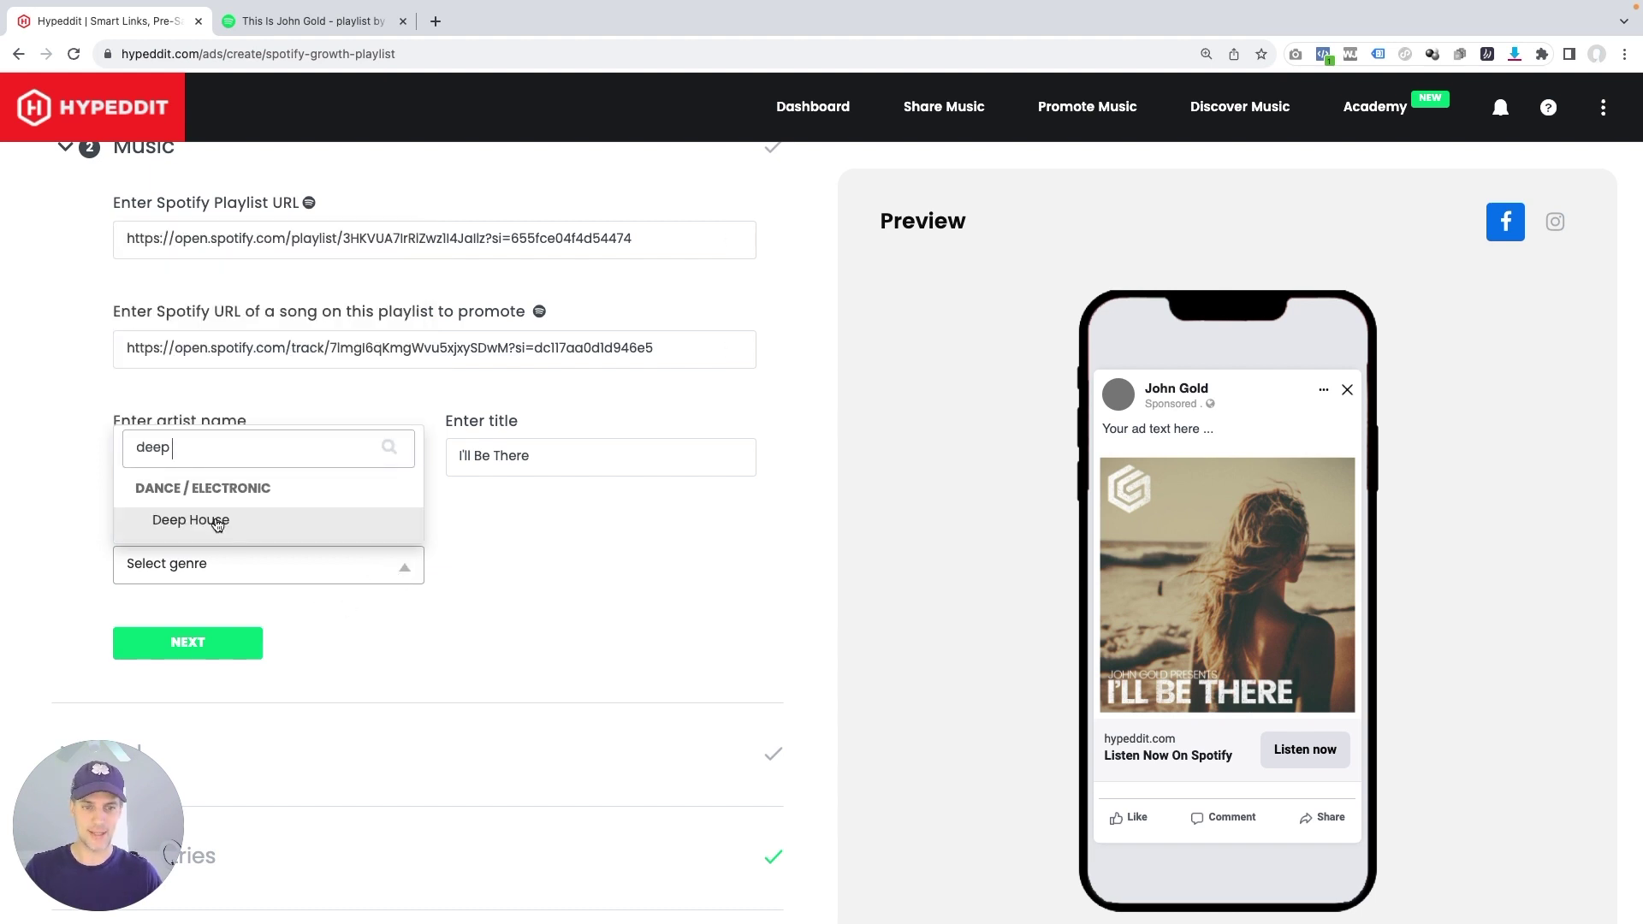
pyautogui.click(218, 522)
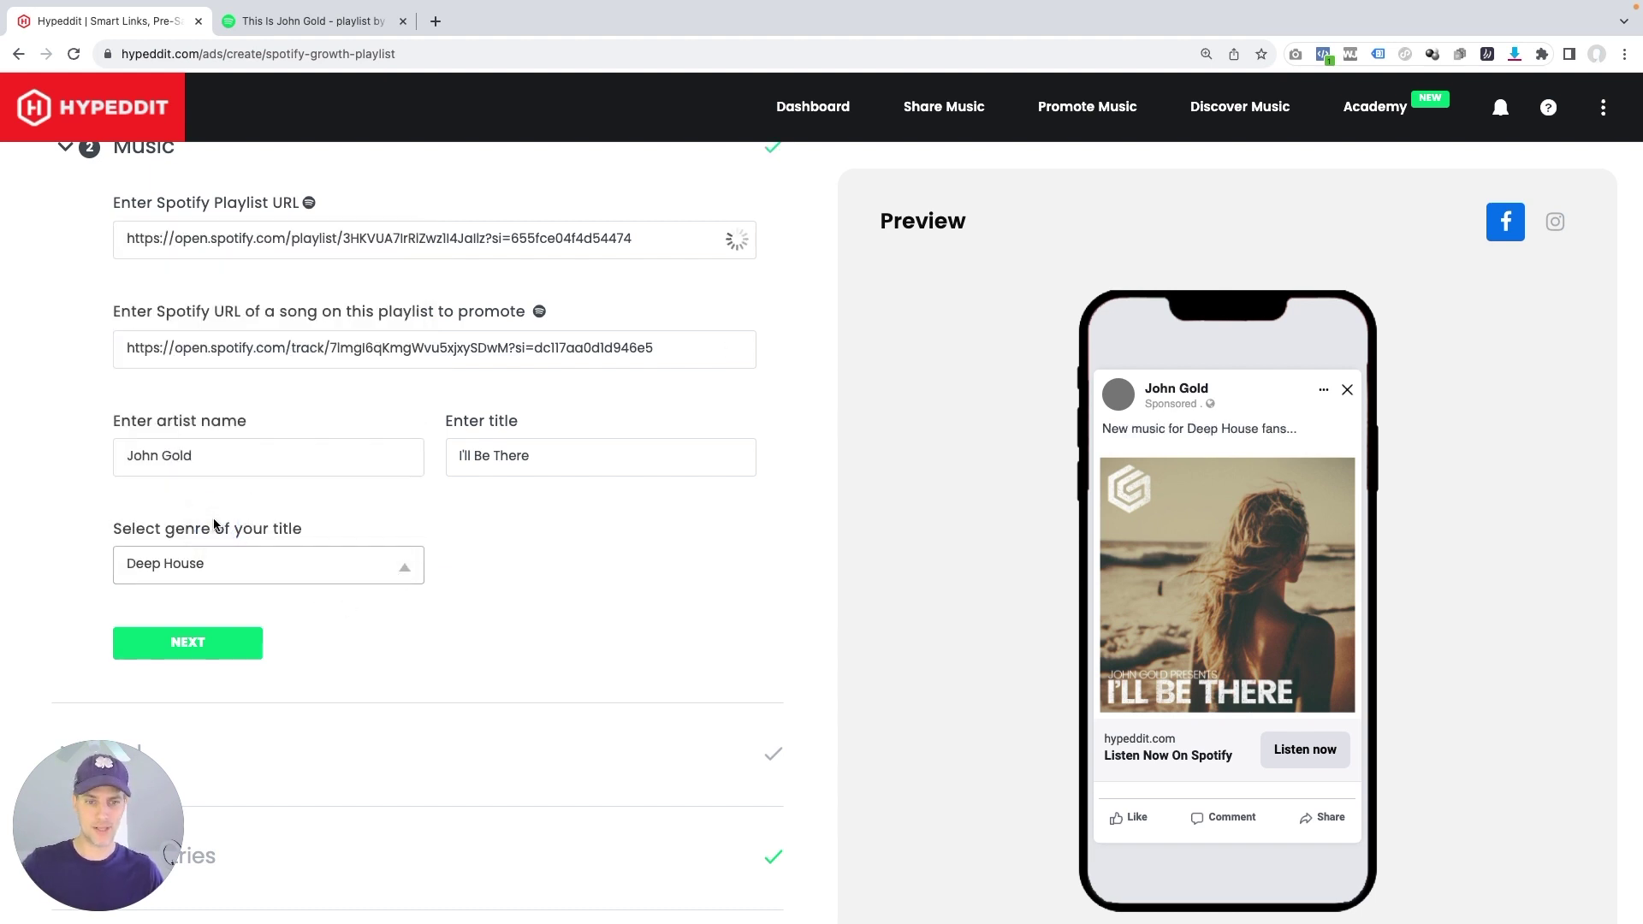
pyautogui.click(267, 565)
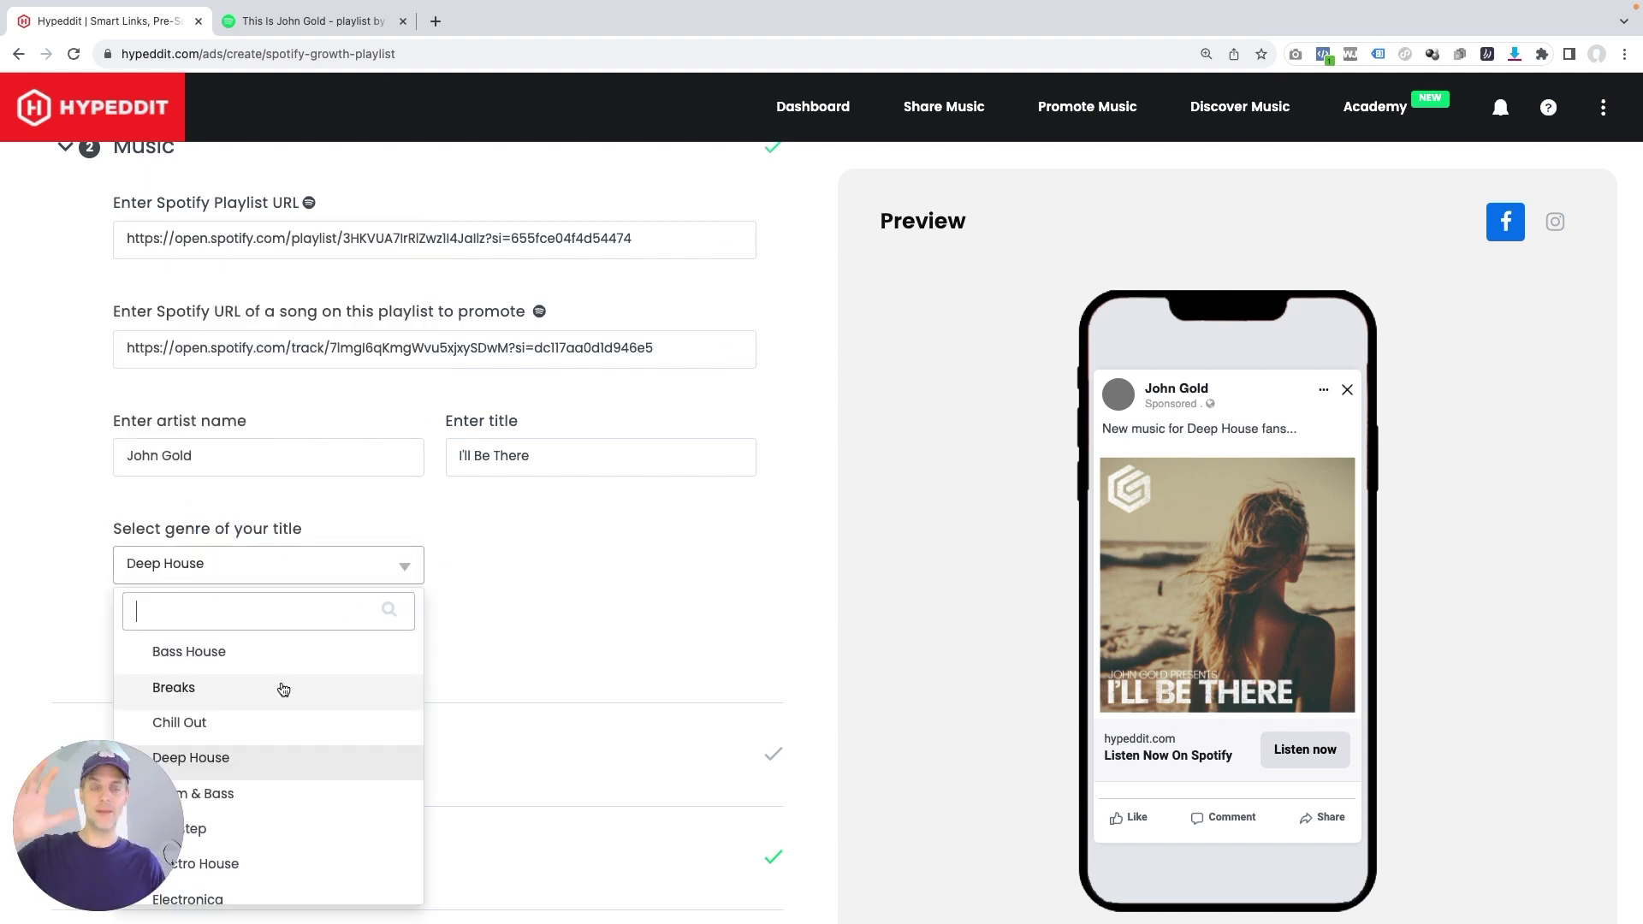
pyautogui.click(71, 557)
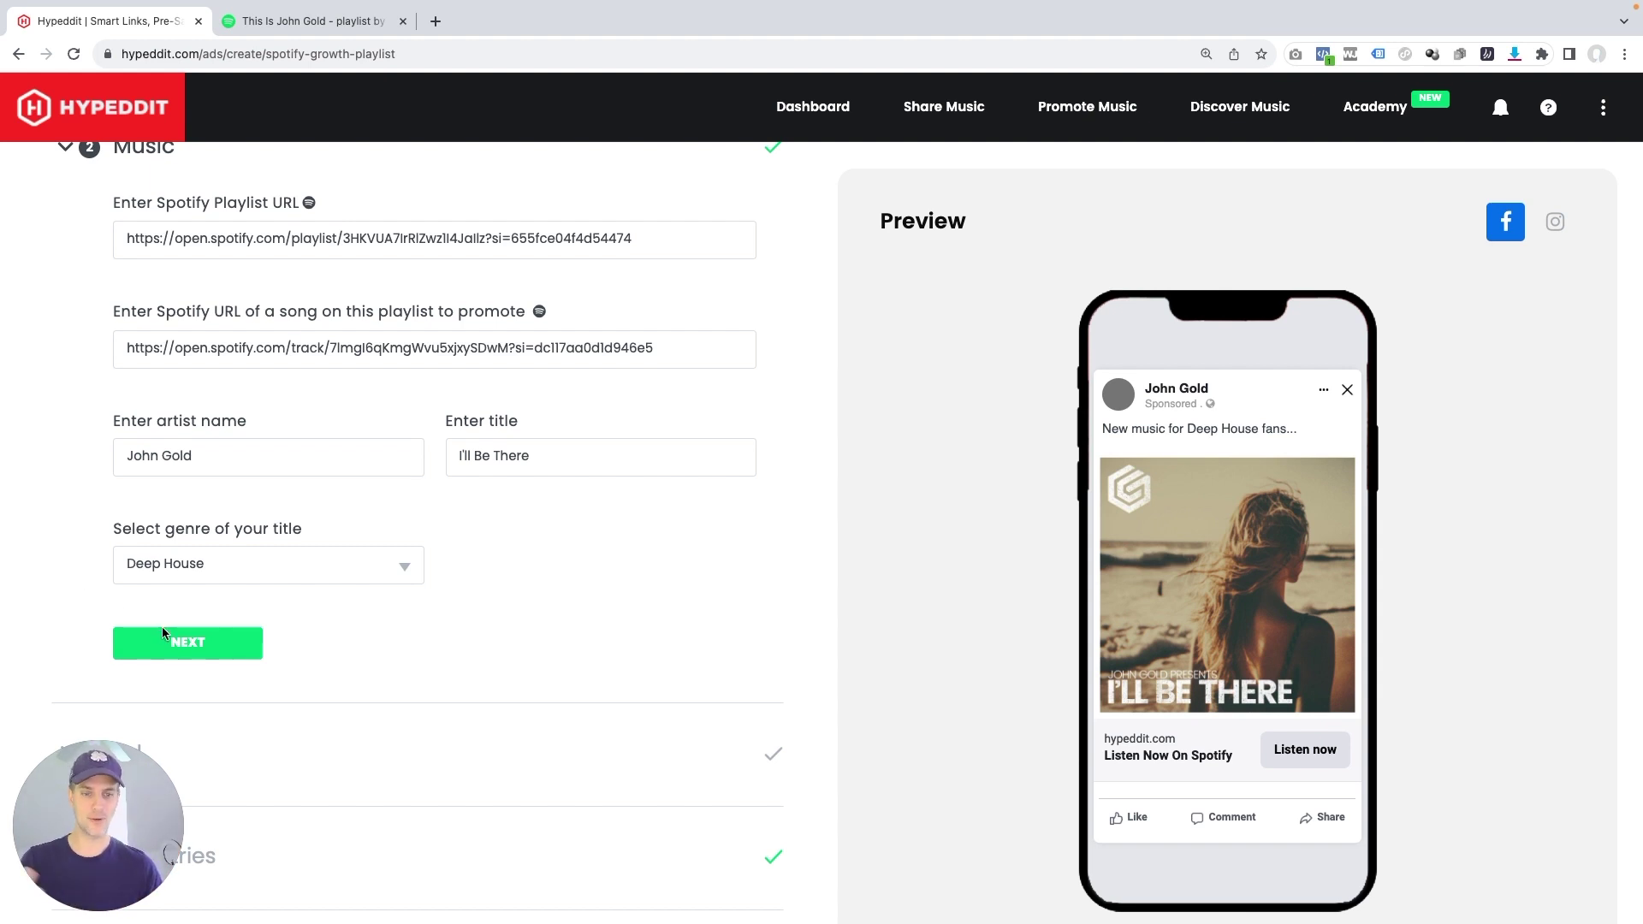
pyautogui.click(189, 646)
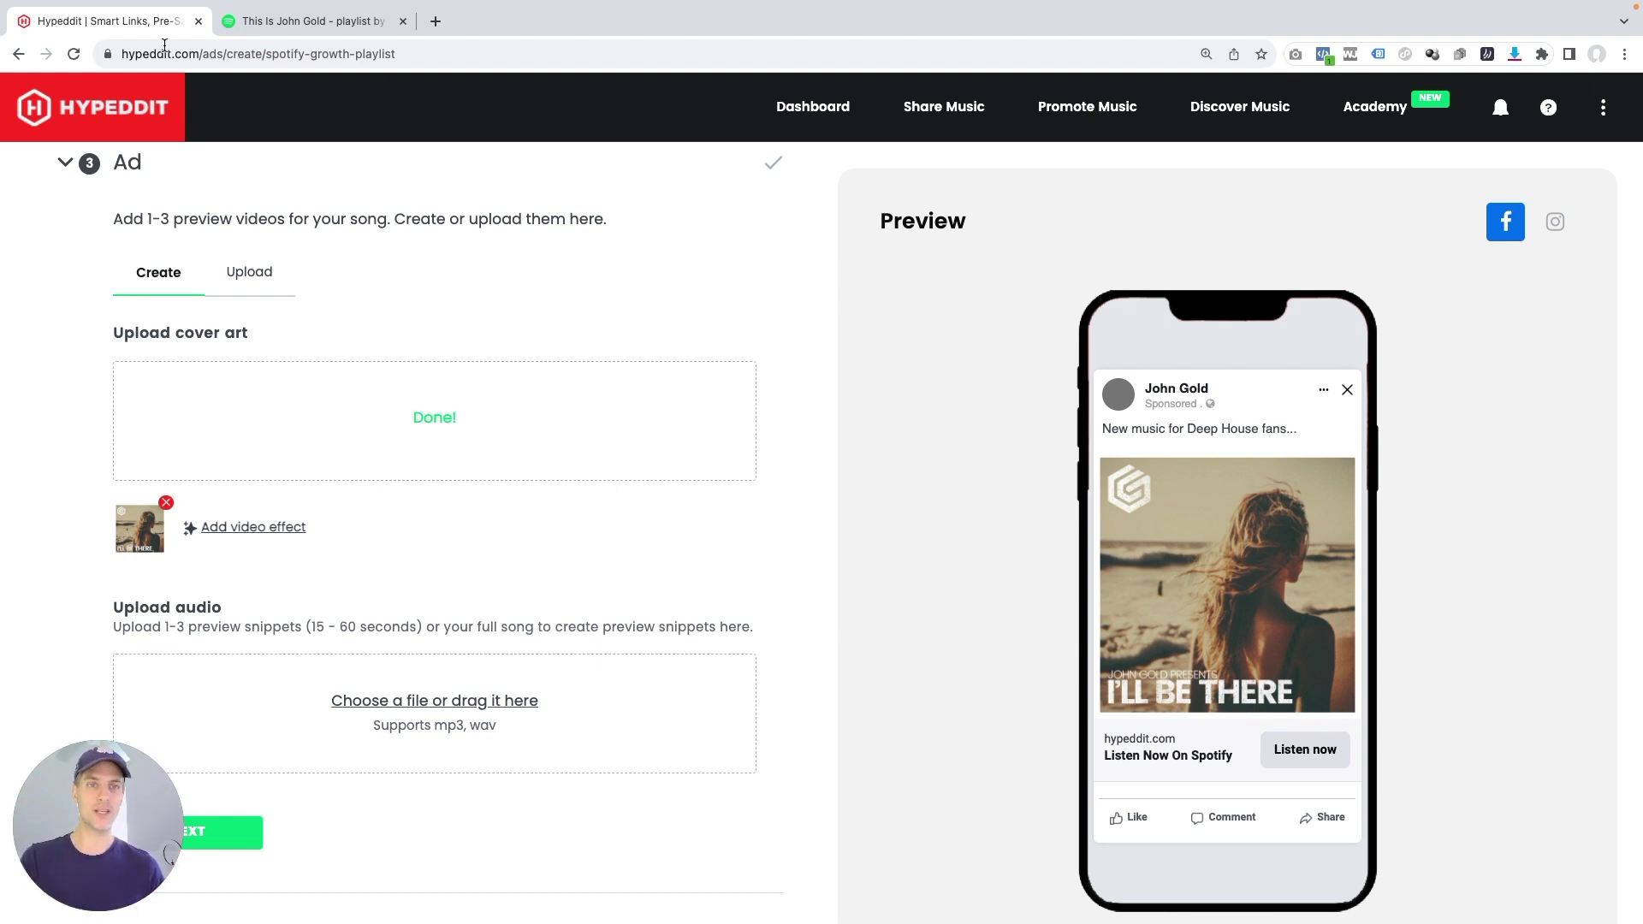
# - Switch over to the Spotify playlist window
pyautogui.click(304, 20)
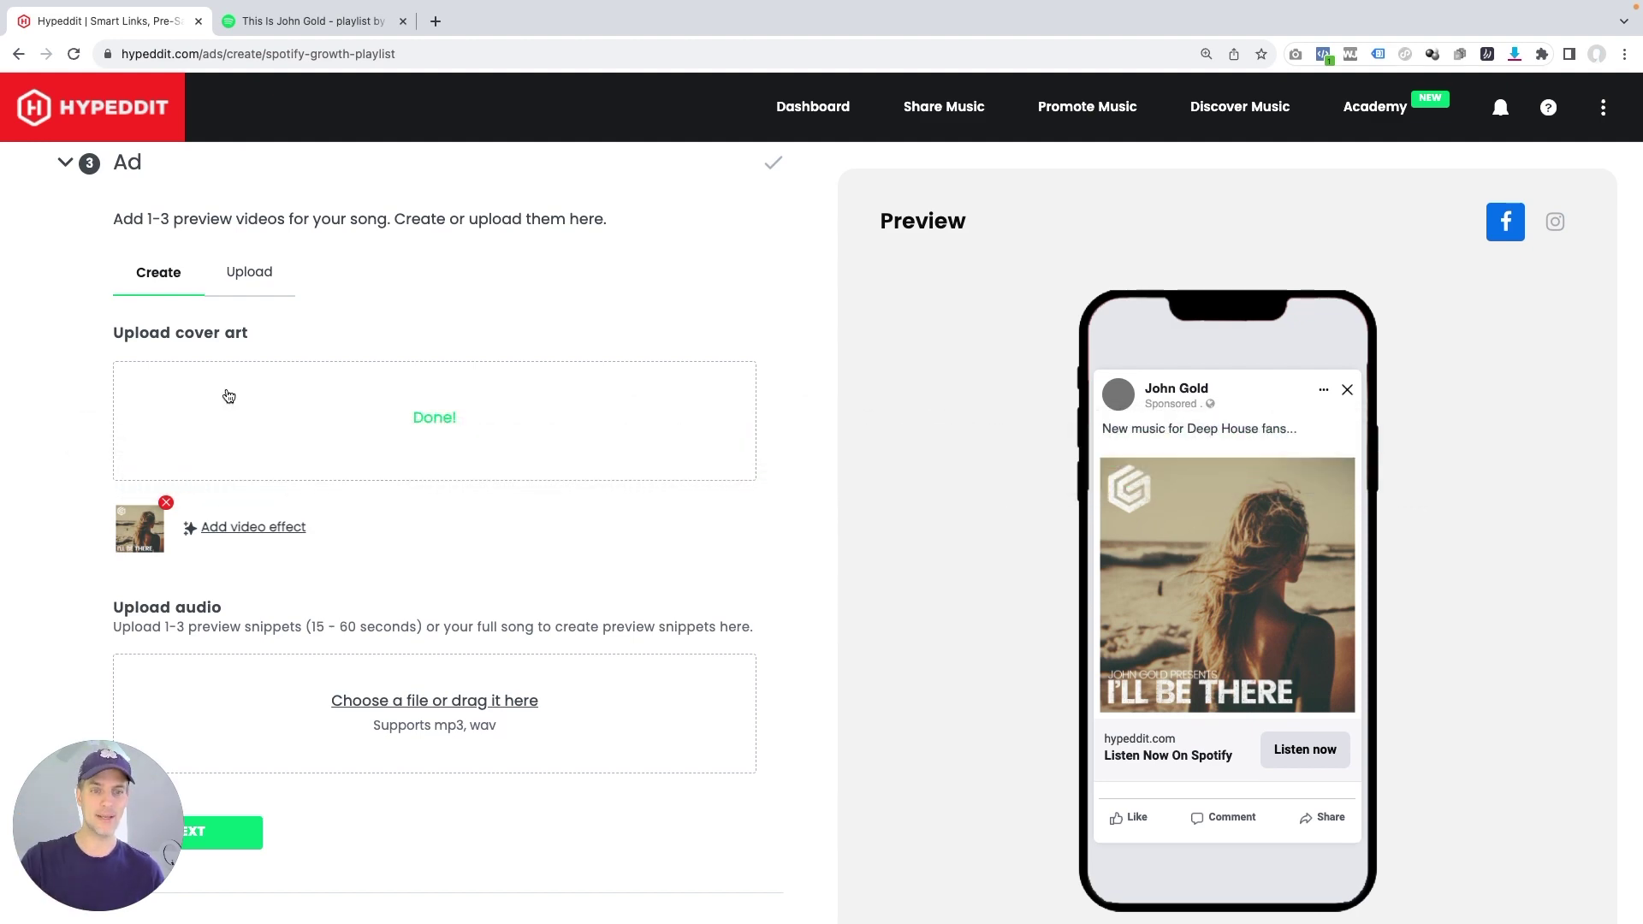
# - Add the Light Leak High video effect from the Effects gallery and save it to the ad
pyautogui.click(260, 528)
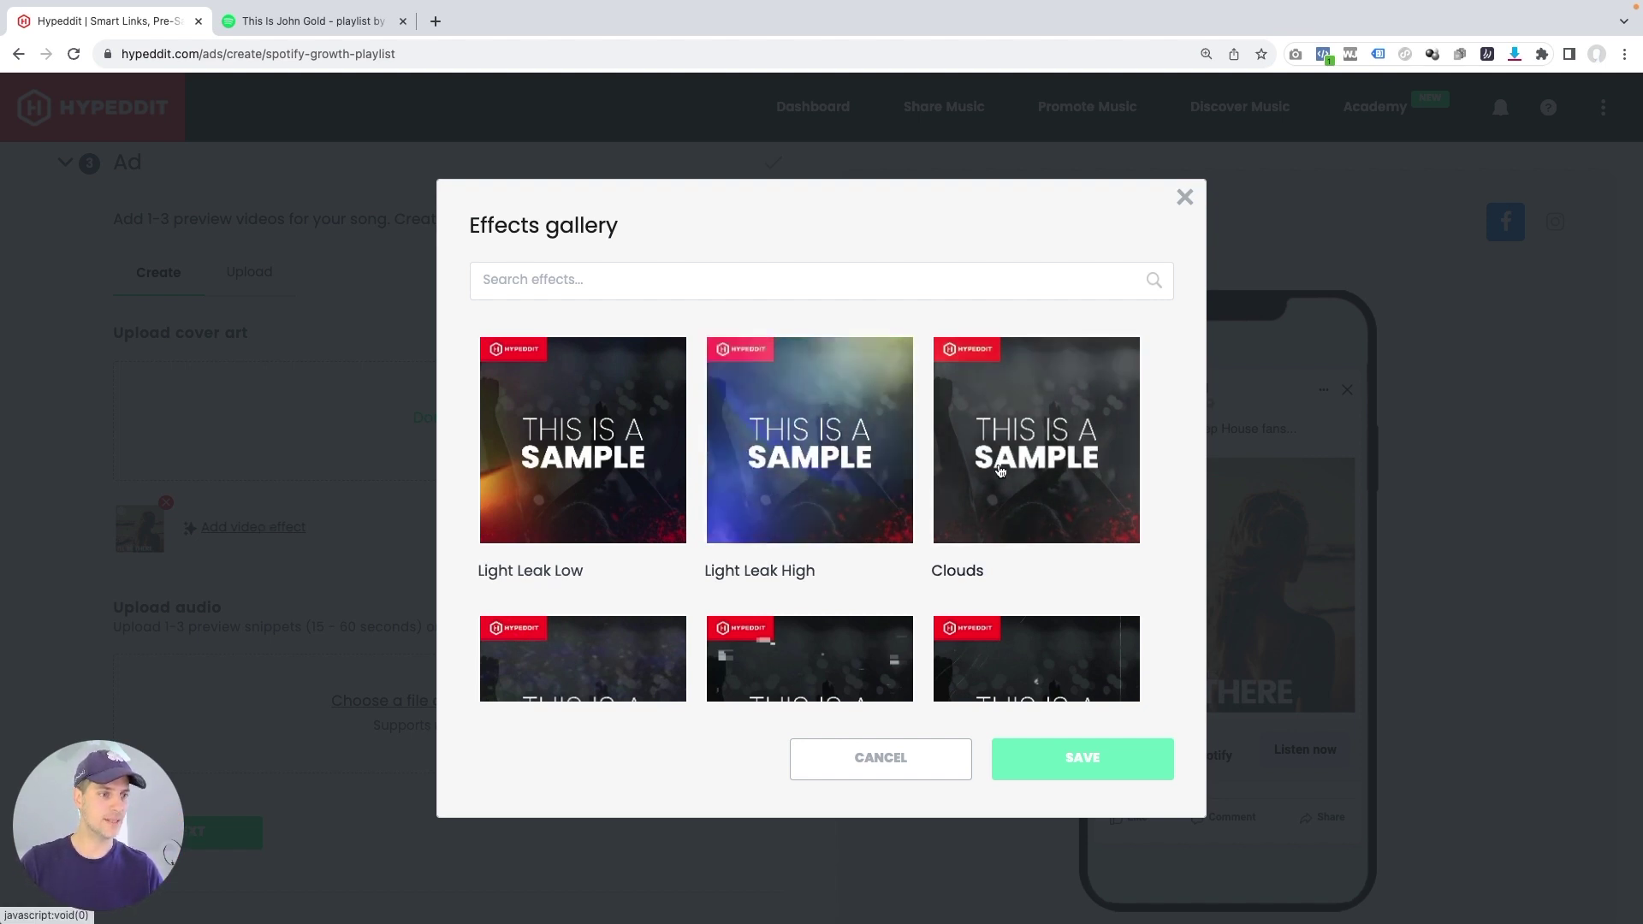
pyautogui.scroll(-5, 999, 469)
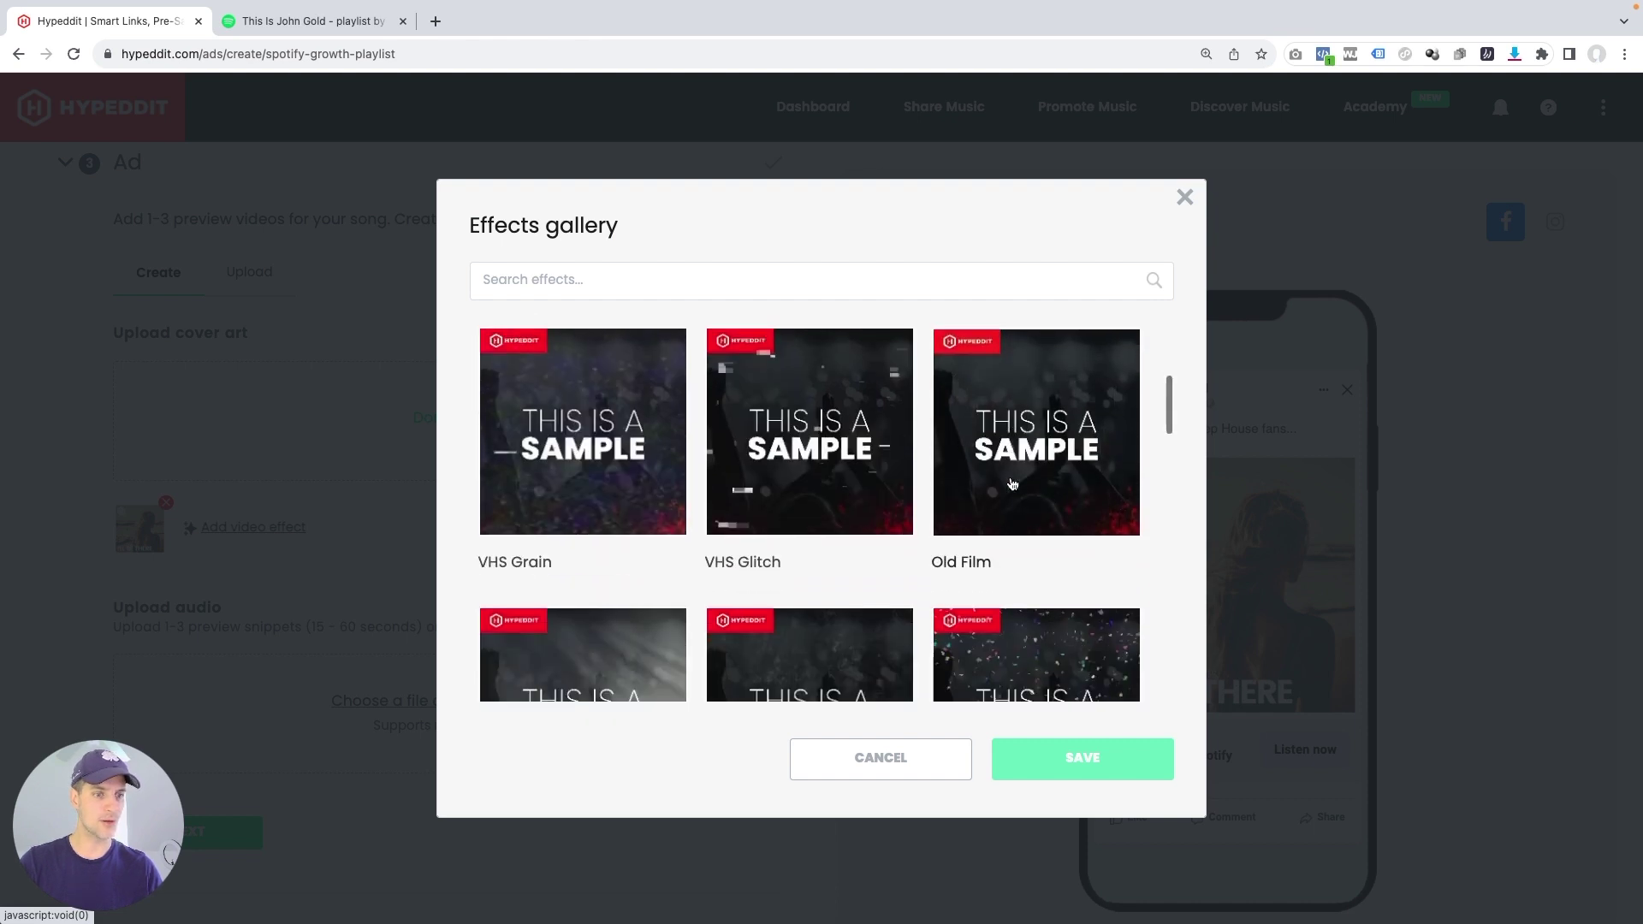
pyautogui.scroll(-4, 942, 589)
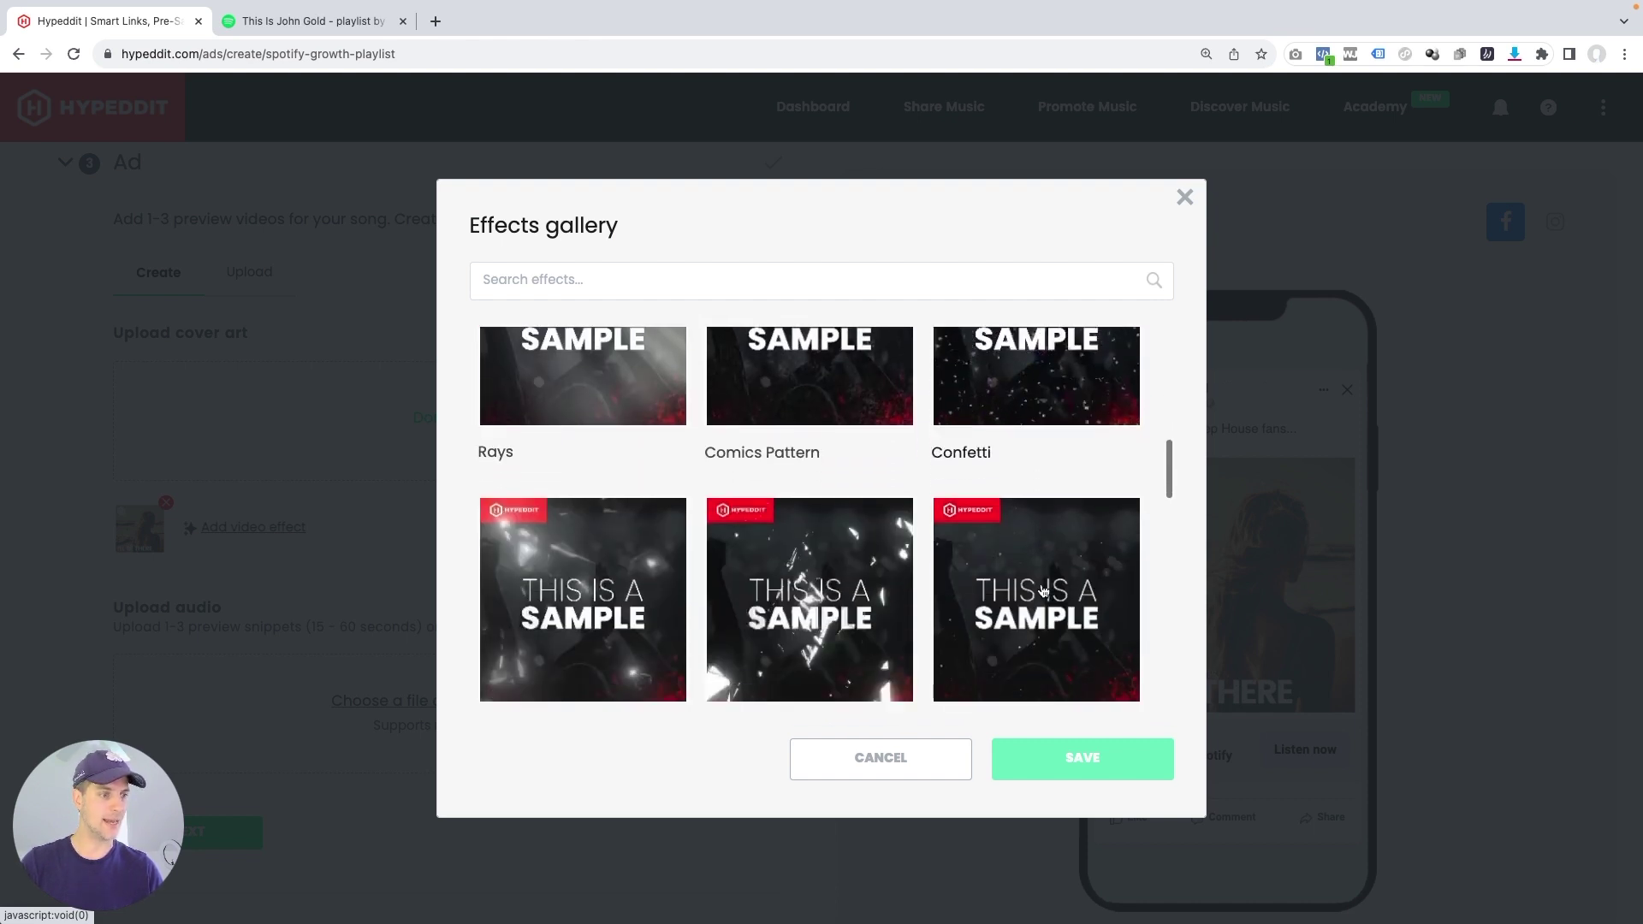
pyautogui.scroll(8, 988, 590)
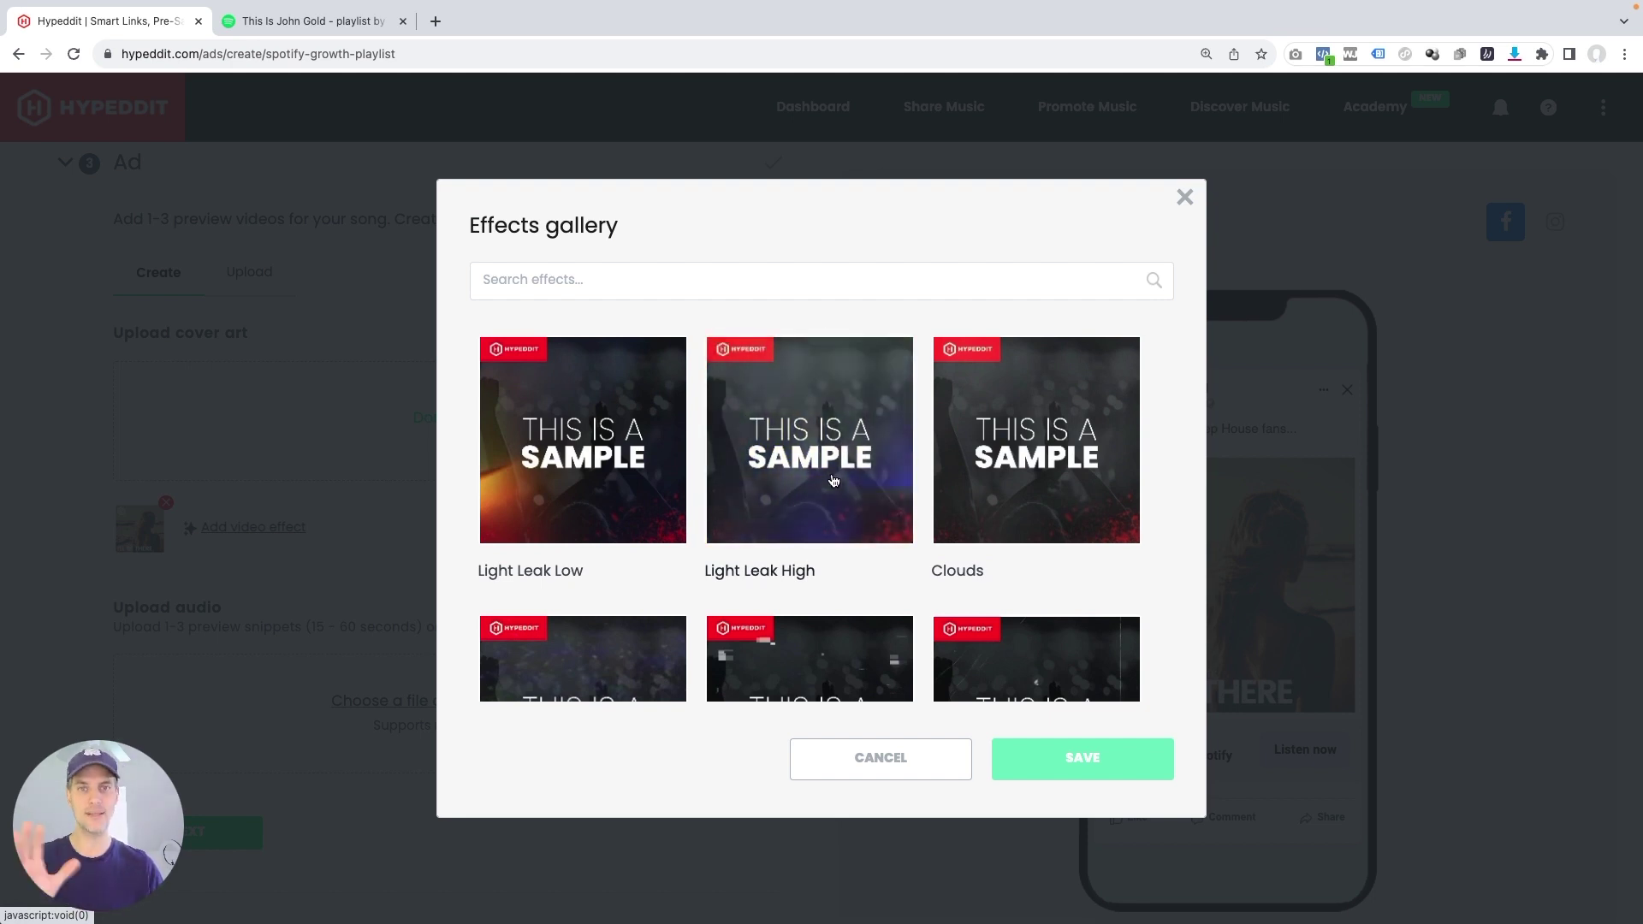
pyautogui.click(804, 462)
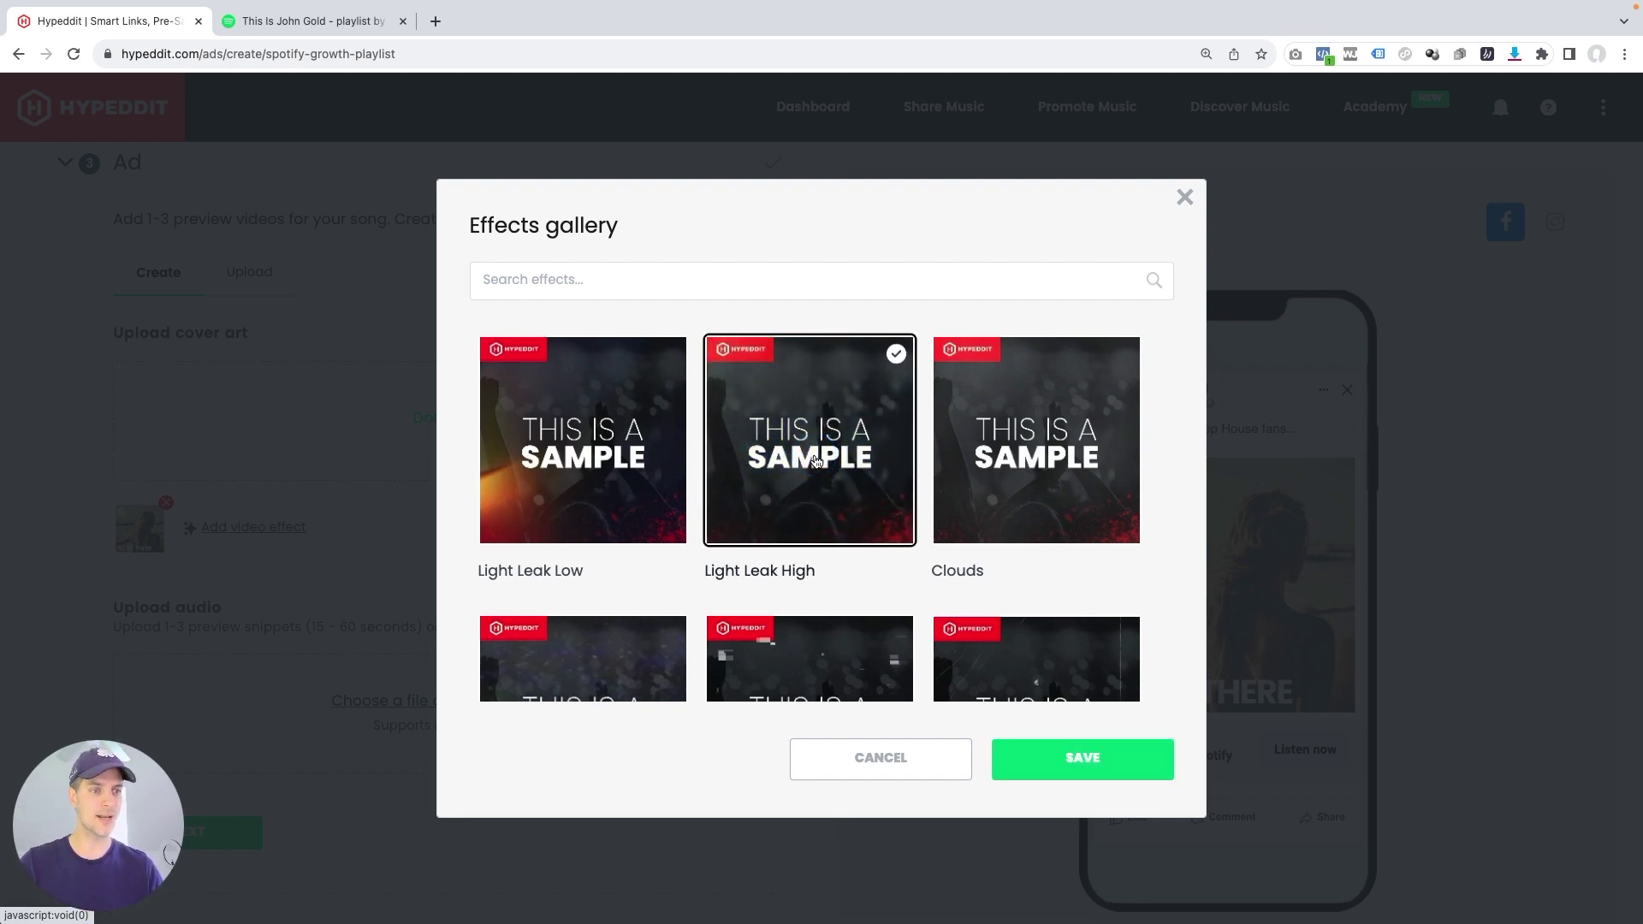
pyautogui.click(1104, 763)
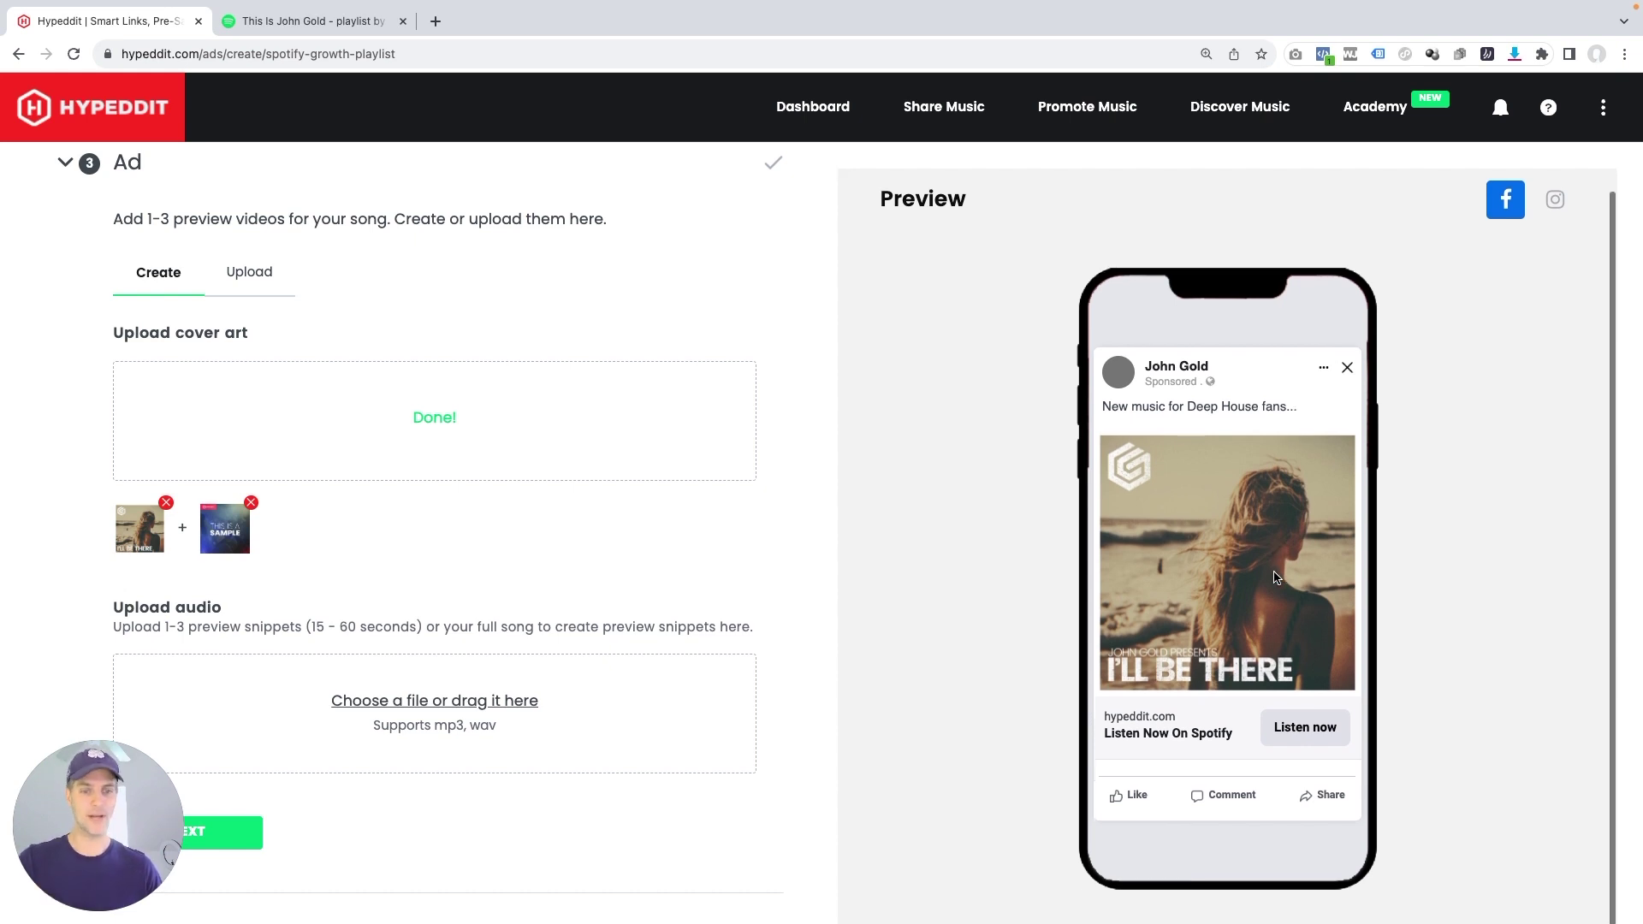
# - Upload the song's audio file, giving a 30-second snippet from 00:10.0 to 00:40.0
pyautogui.scroll(-3, 462, 633)
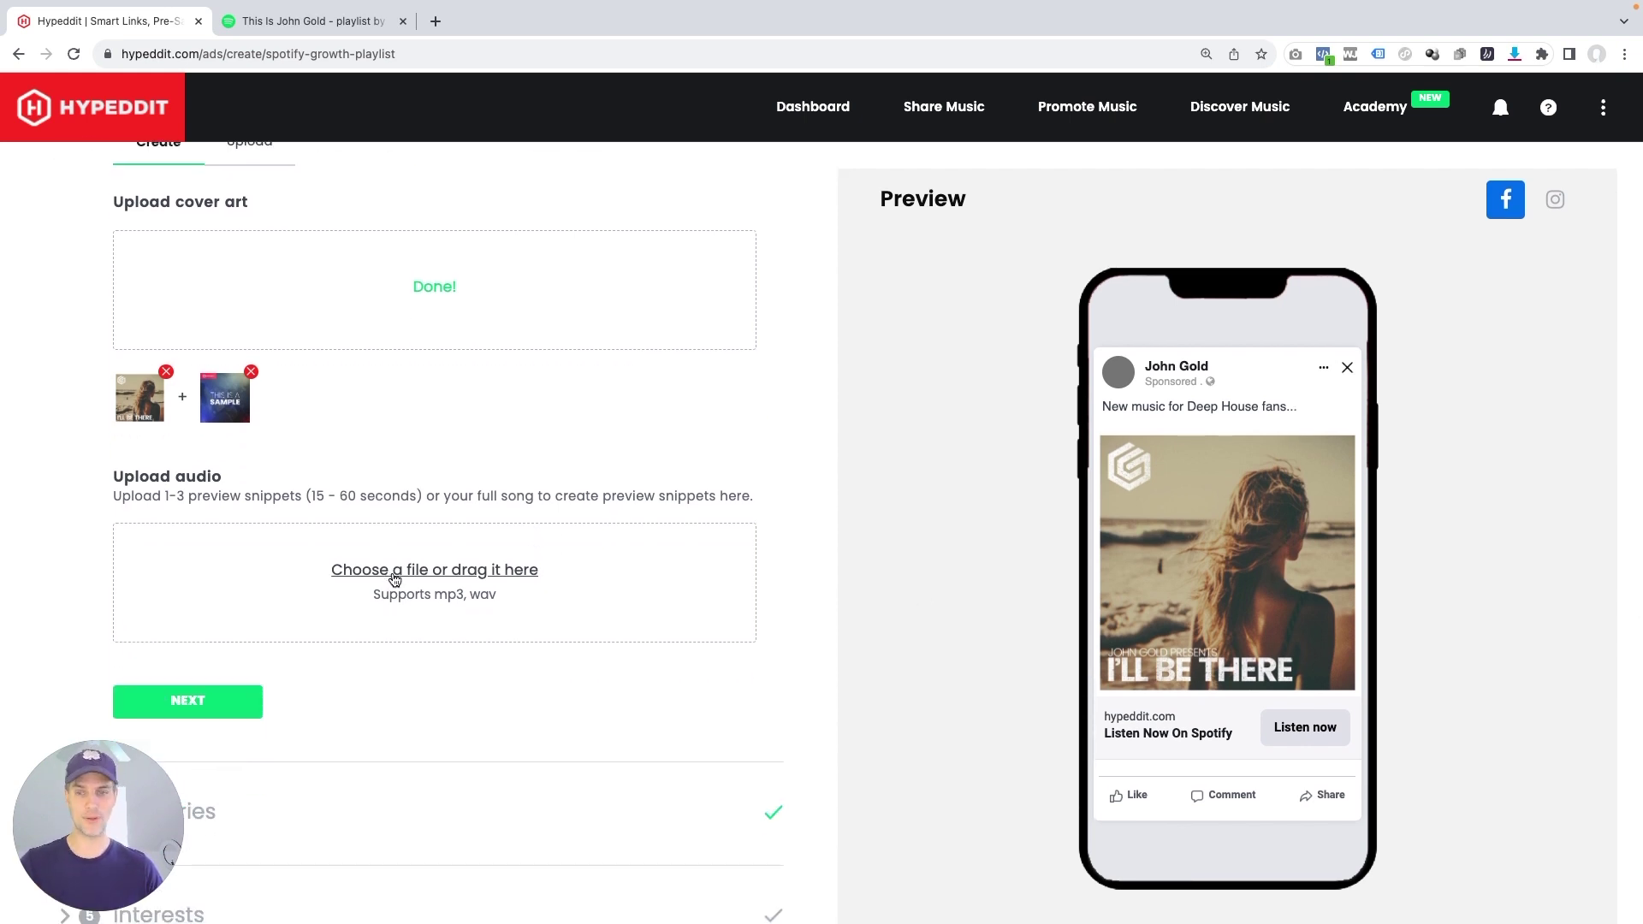
pyautogui.click(394, 578)
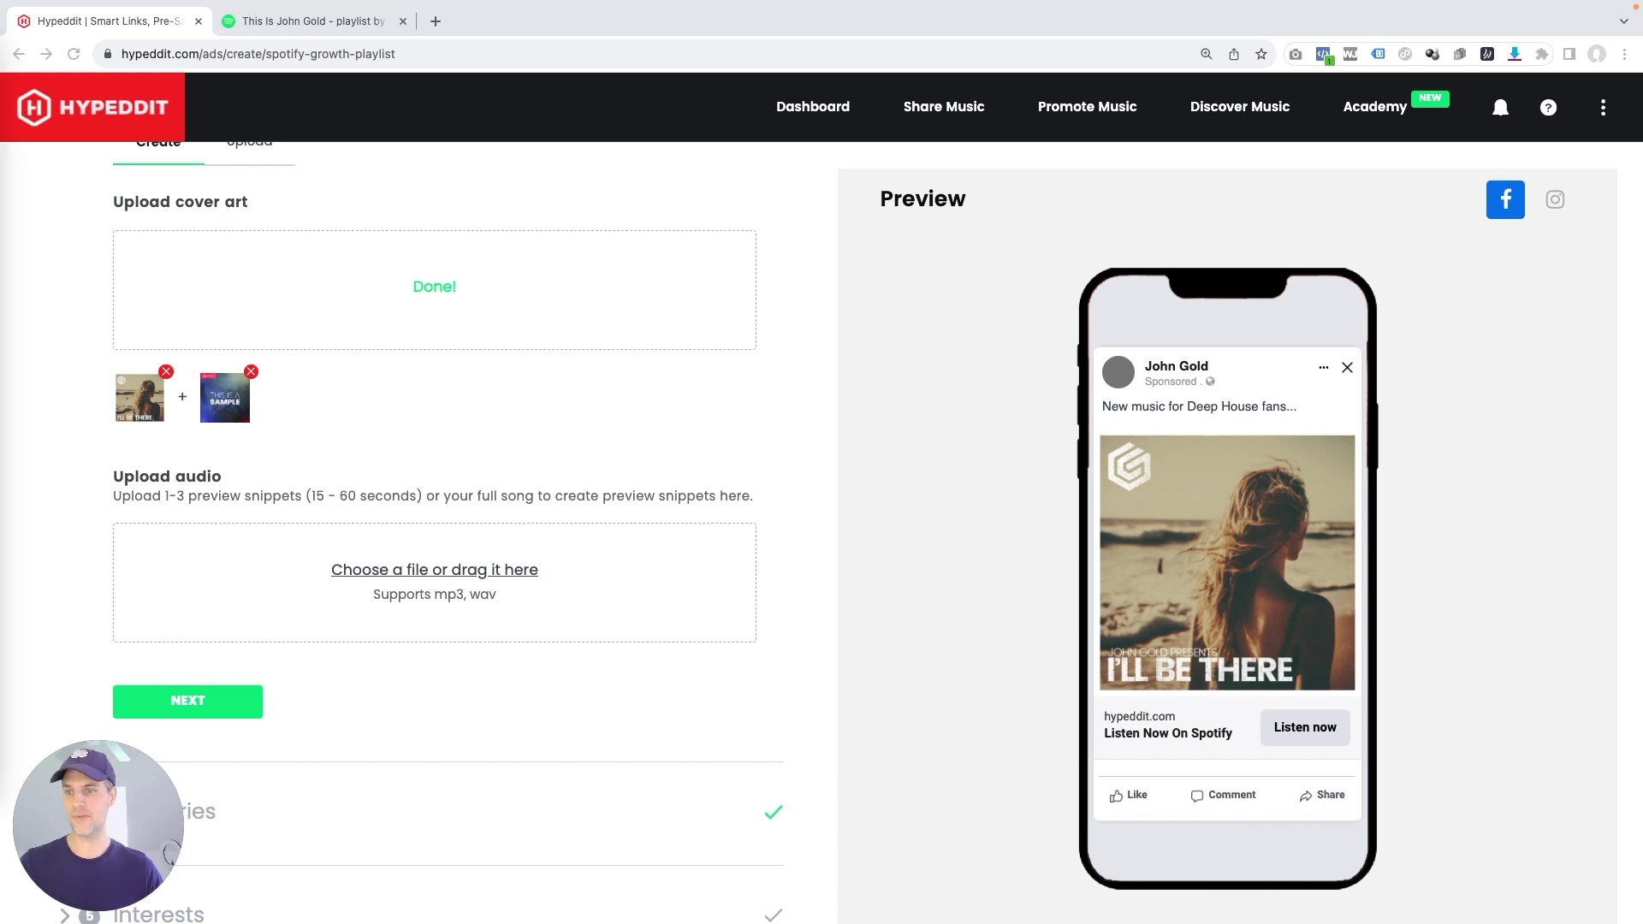
pyautogui.moveTo(213, 380); pyautogui.dragTo(428, 573)
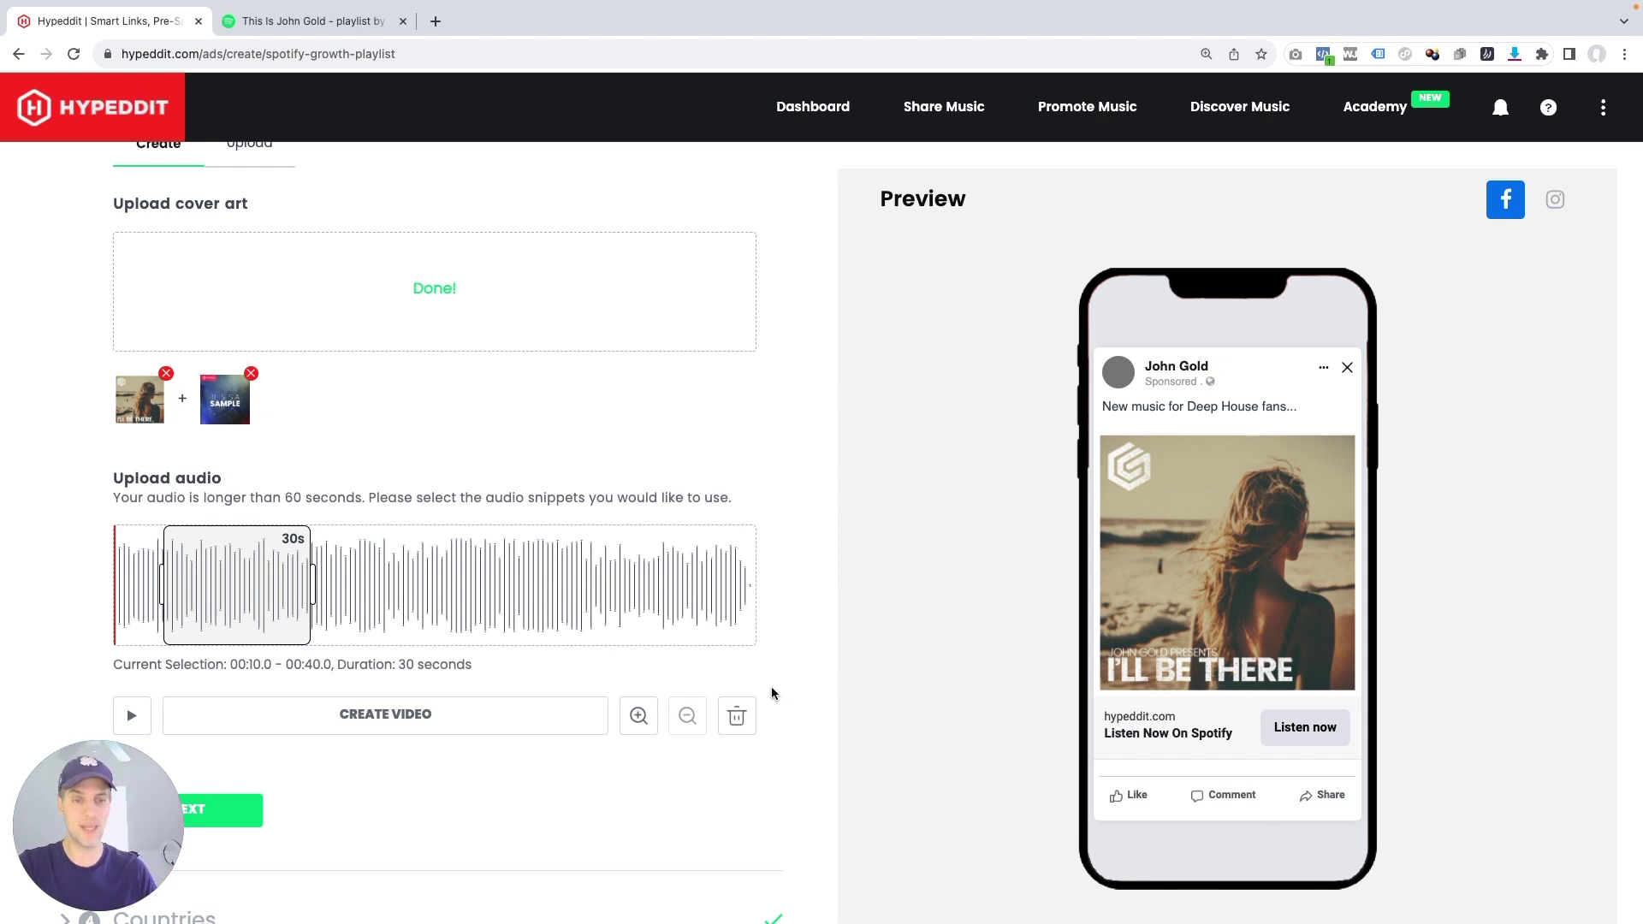
# - Slide the 30-second snippet further into the song and play the selection
pyautogui.moveTo(242, 585)
pyautogui.mouseDown()
pyautogui.moveTo(550, 576)
pyautogui.moveTo(232, 574)
pyautogui.moveTo(470, 576)
pyautogui.moveTo(269, 576)
pyautogui.mouseUp()
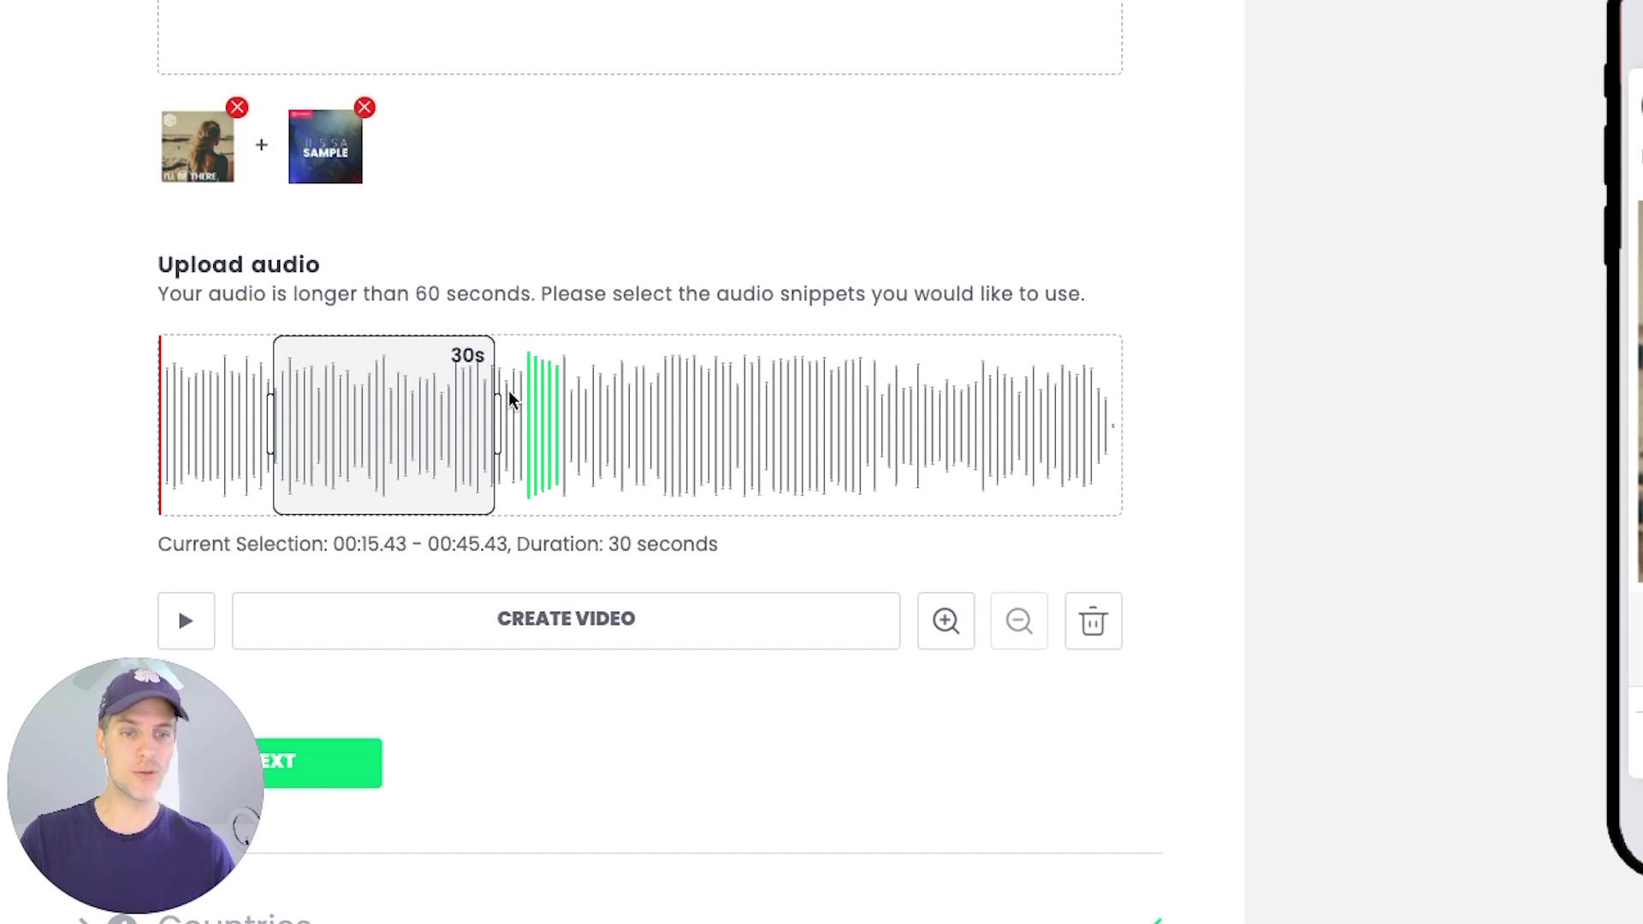
pyautogui.moveTo(377, 433); pyautogui.dragTo(639, 428)
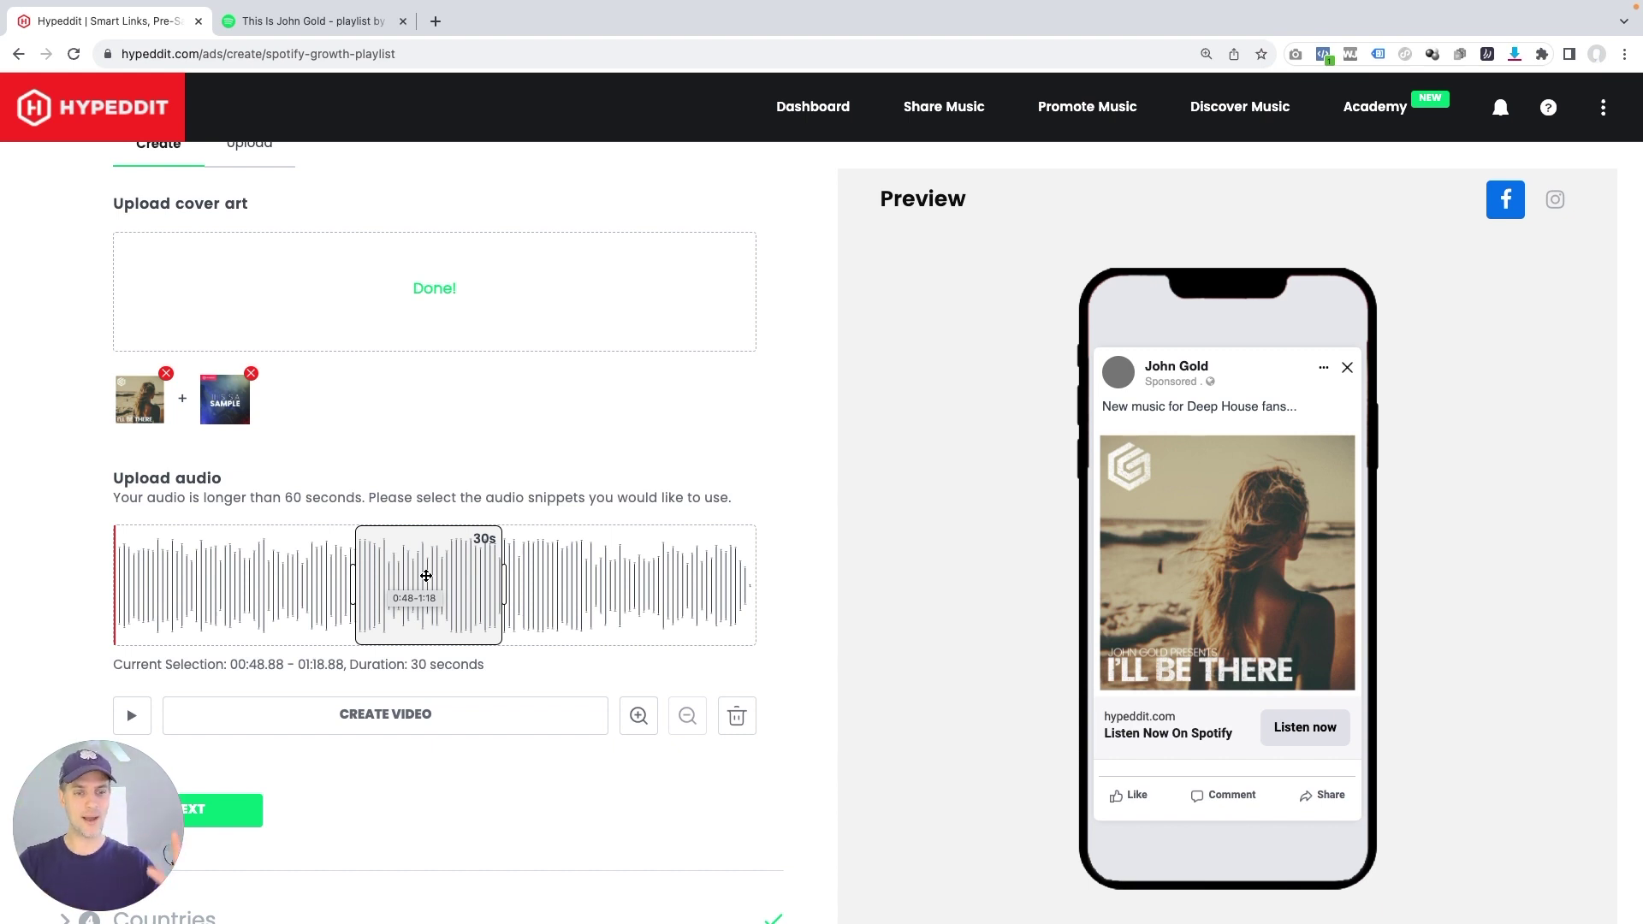
pyautogui.click(326, 493)
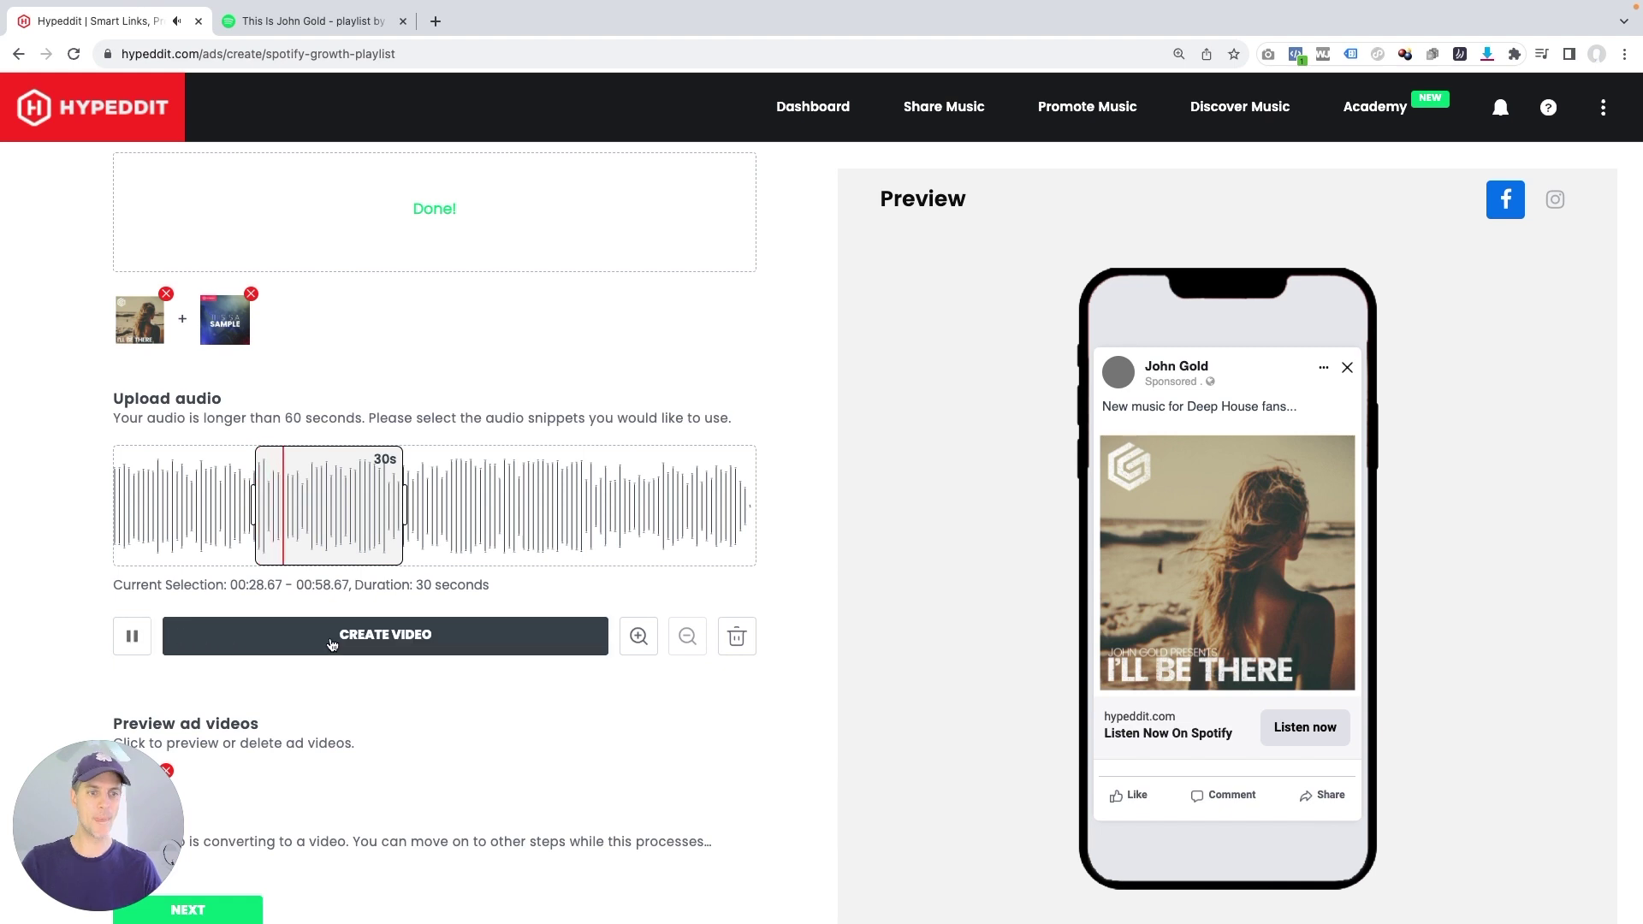
# - Create ad videos from the current snippet and from a later snippet of the song
pyautogui.click(332, 643)
pyautogui.moveTo(281, 539); pyautogui.dragTo(356, 539)
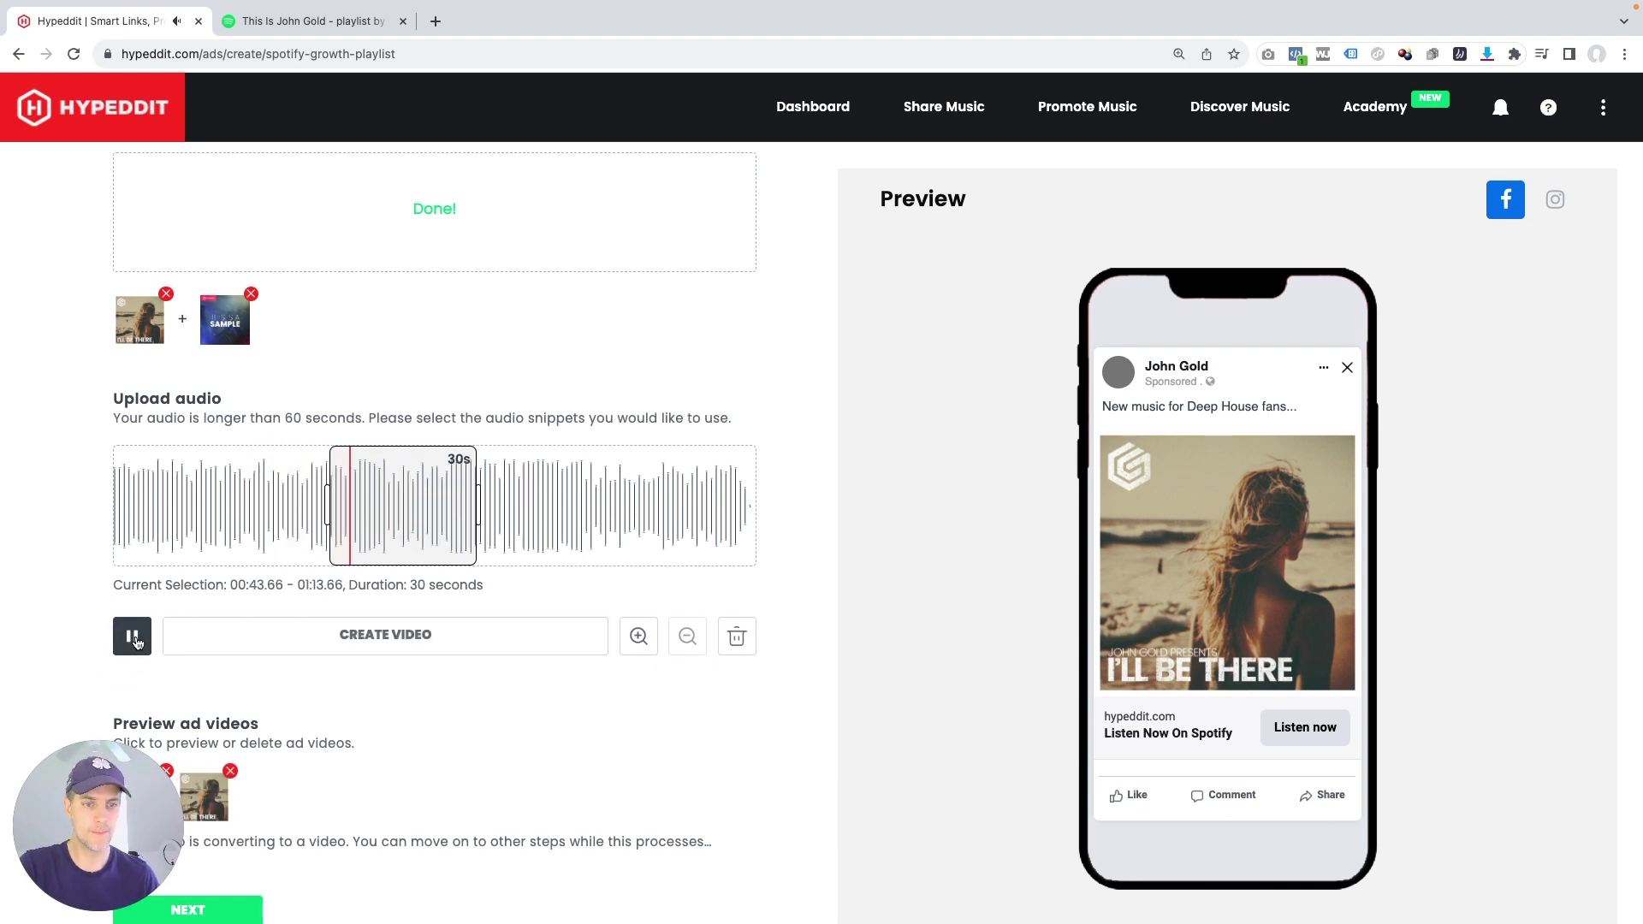
pyautogui.click(271, 648)
pyautogui.scroll(-5, 274, 655)
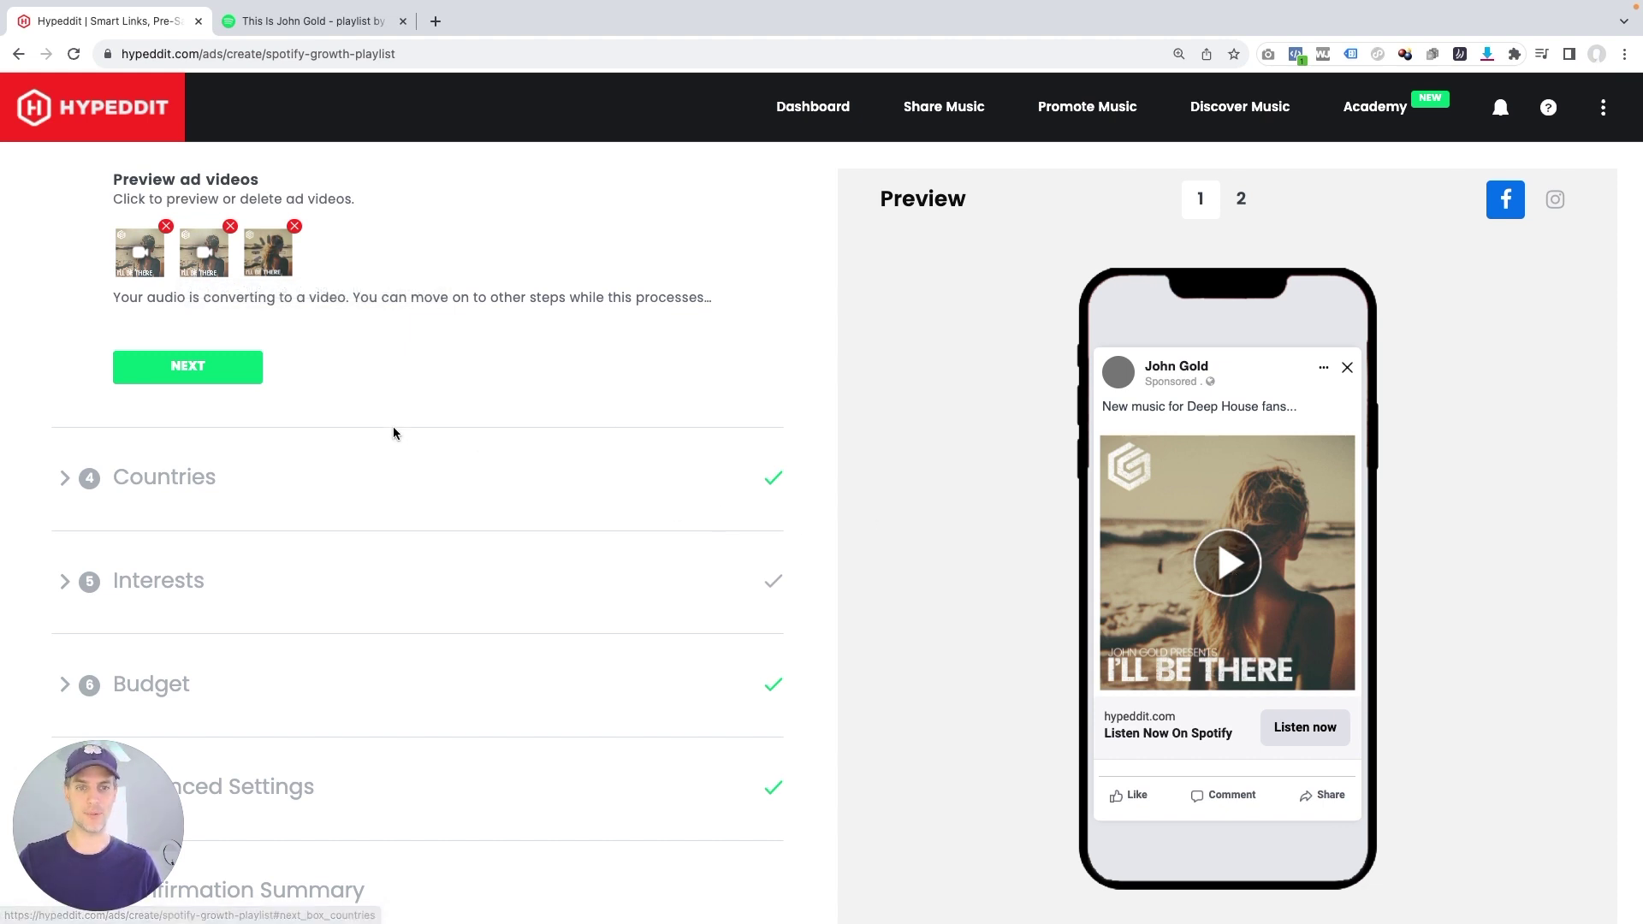
# - Complete the Ad step and keep Tier One and Two Countries, advancing to Interests
pyautogui.click(209, 374)
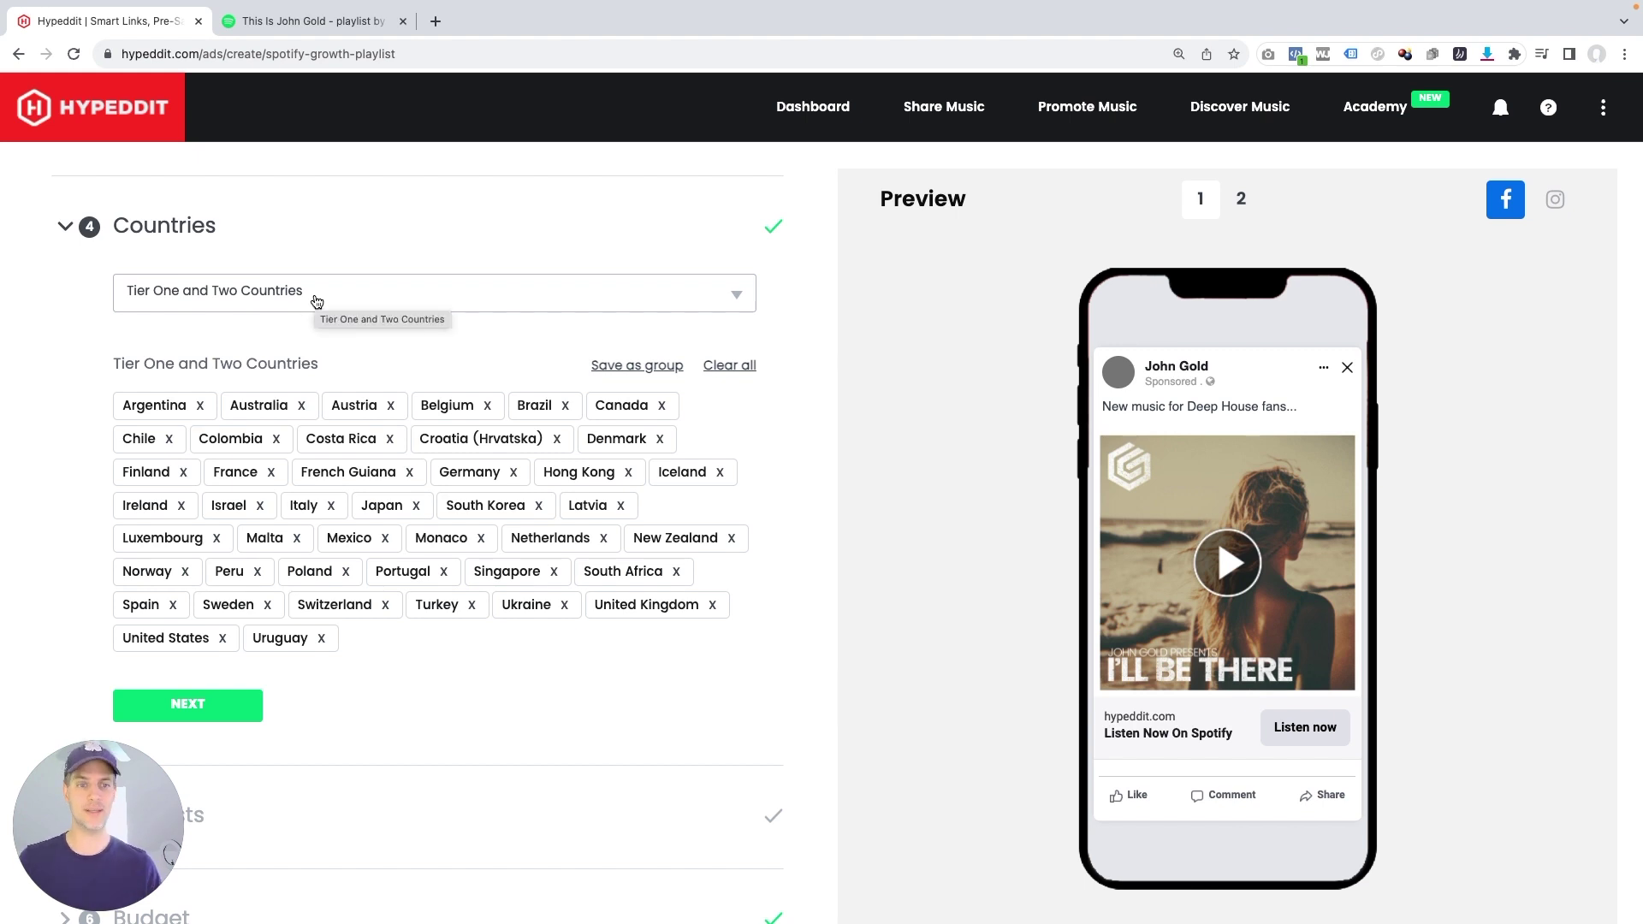
pyautogui.click(219, 705)
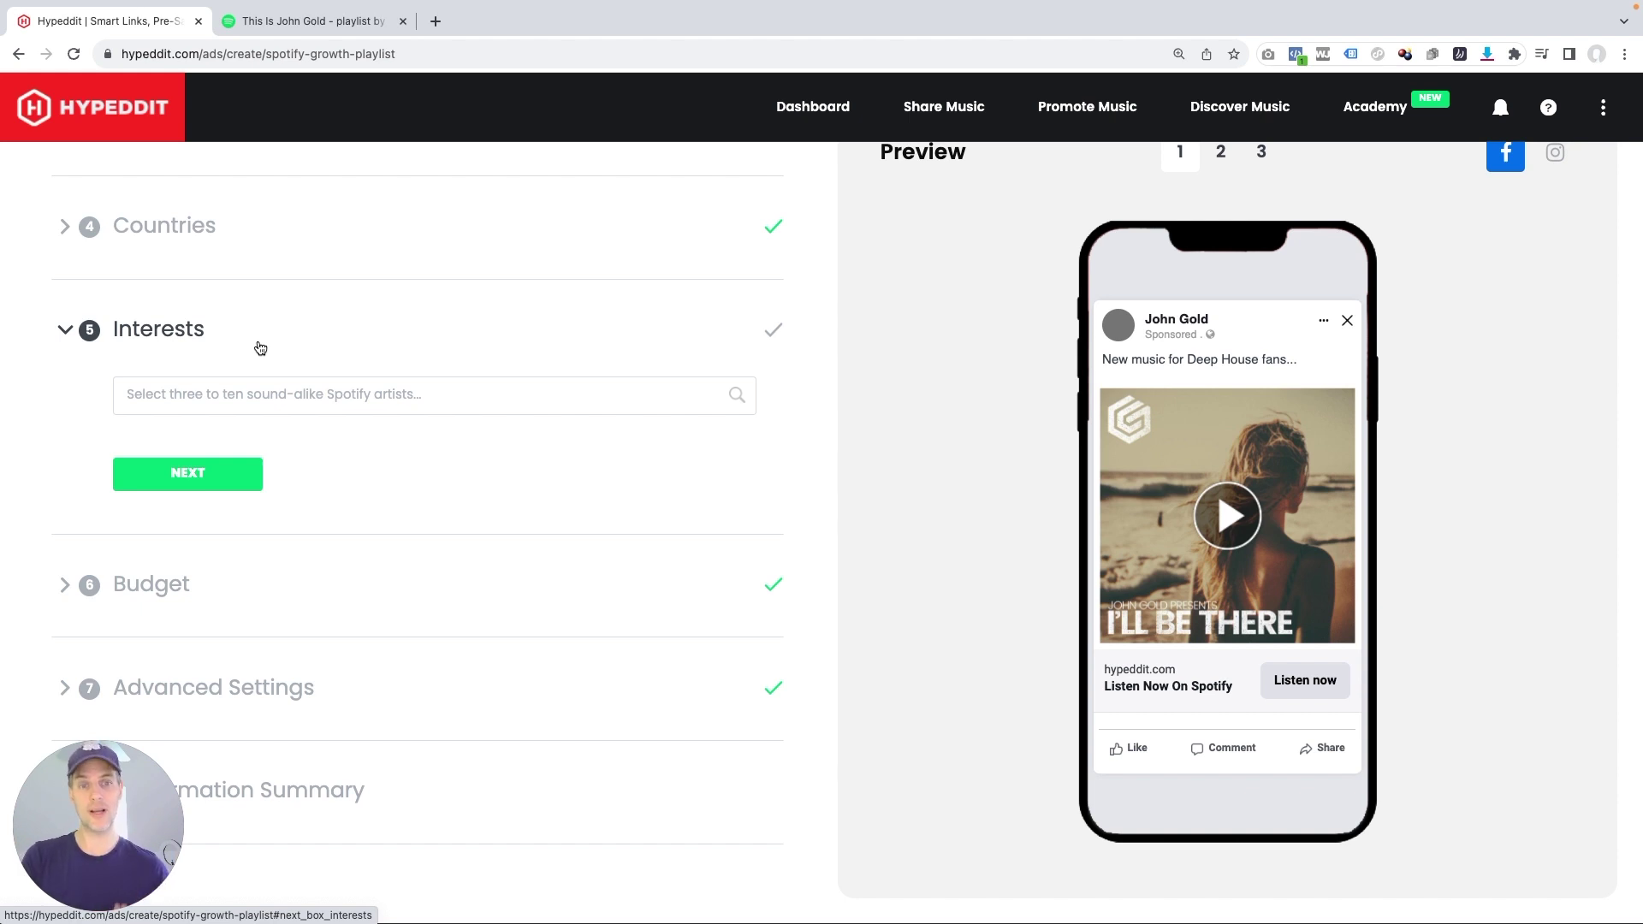
# - Search for and add Mark Knight, Low Steppa and Bob Sinclar in the Interests artist search
pyautogui.click(283, 402)
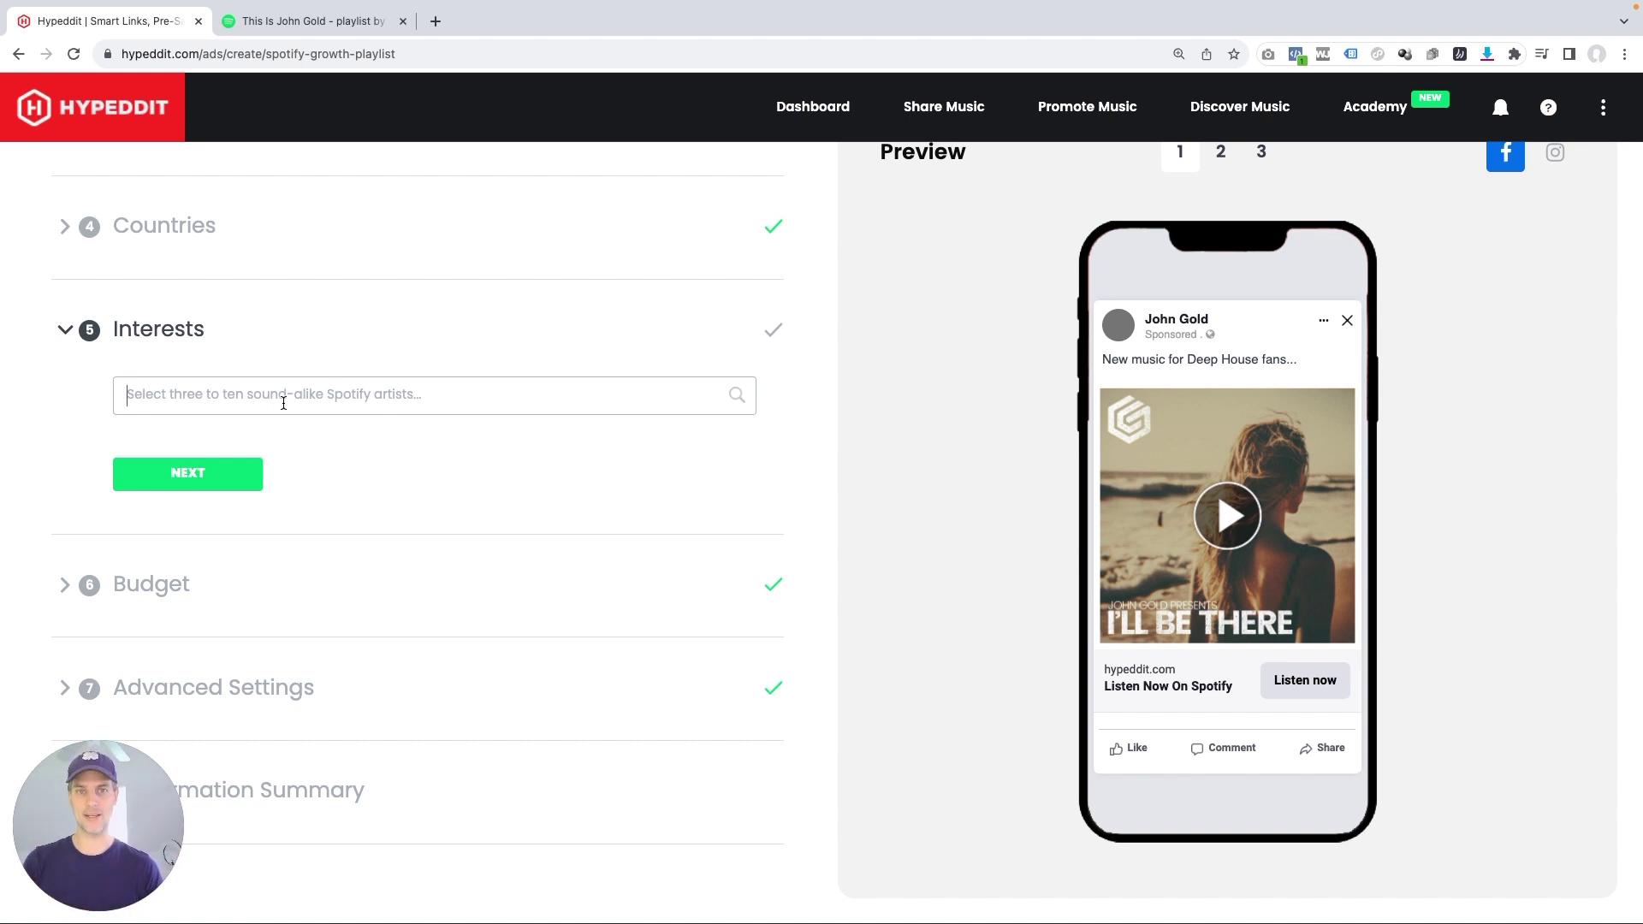
pyautogui.write('Mark Knight')
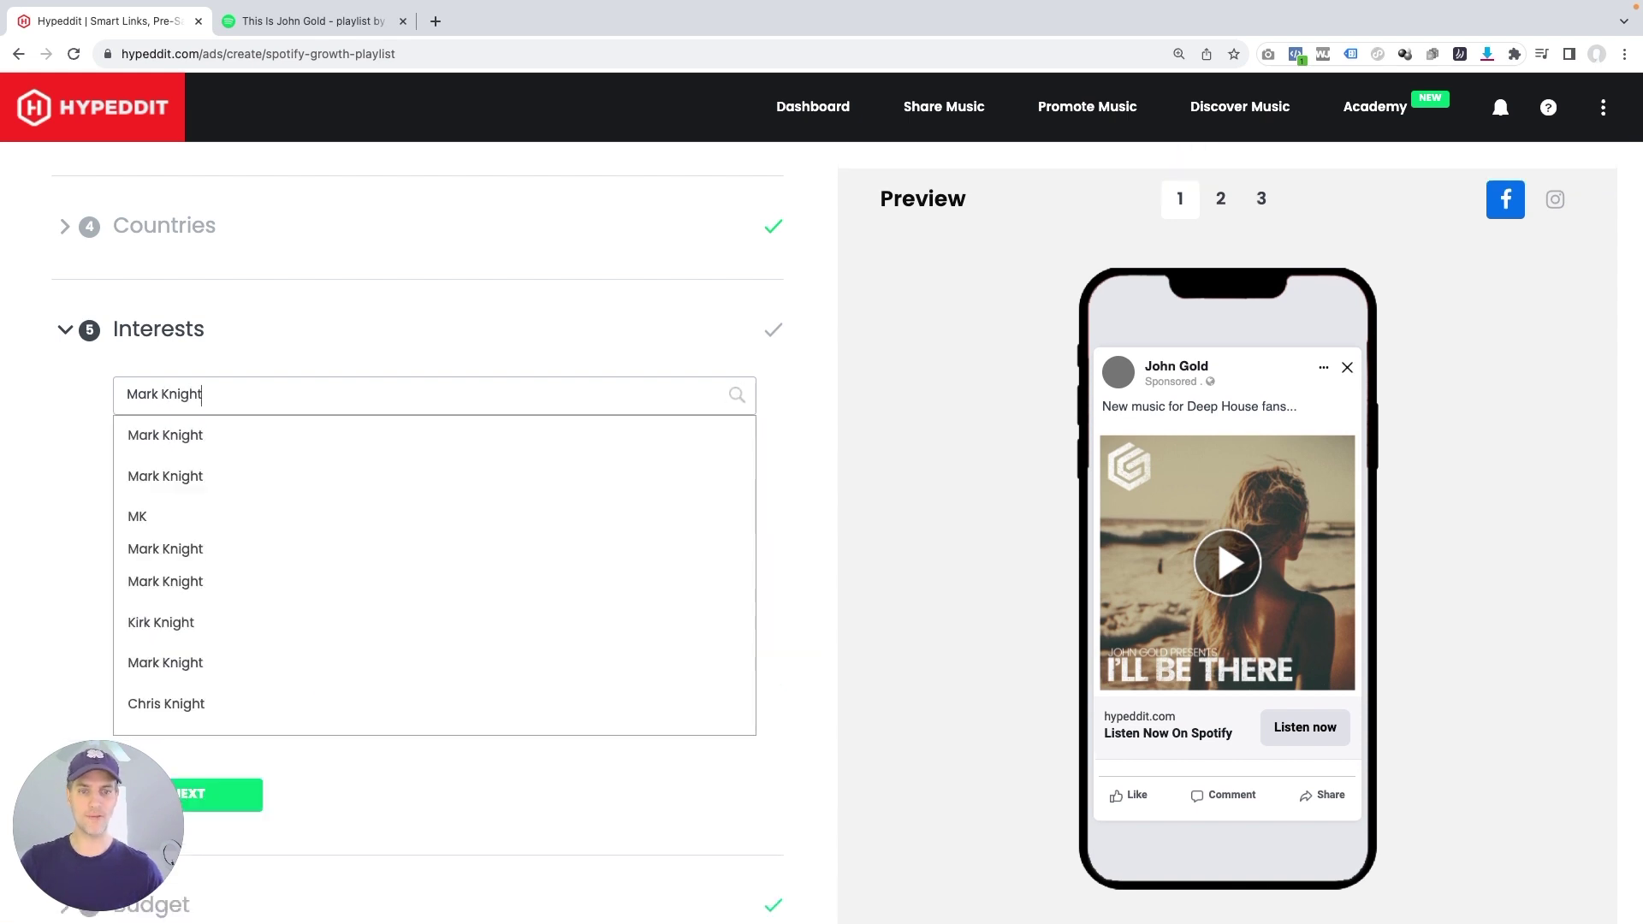
pyautogui.click(223, 439)
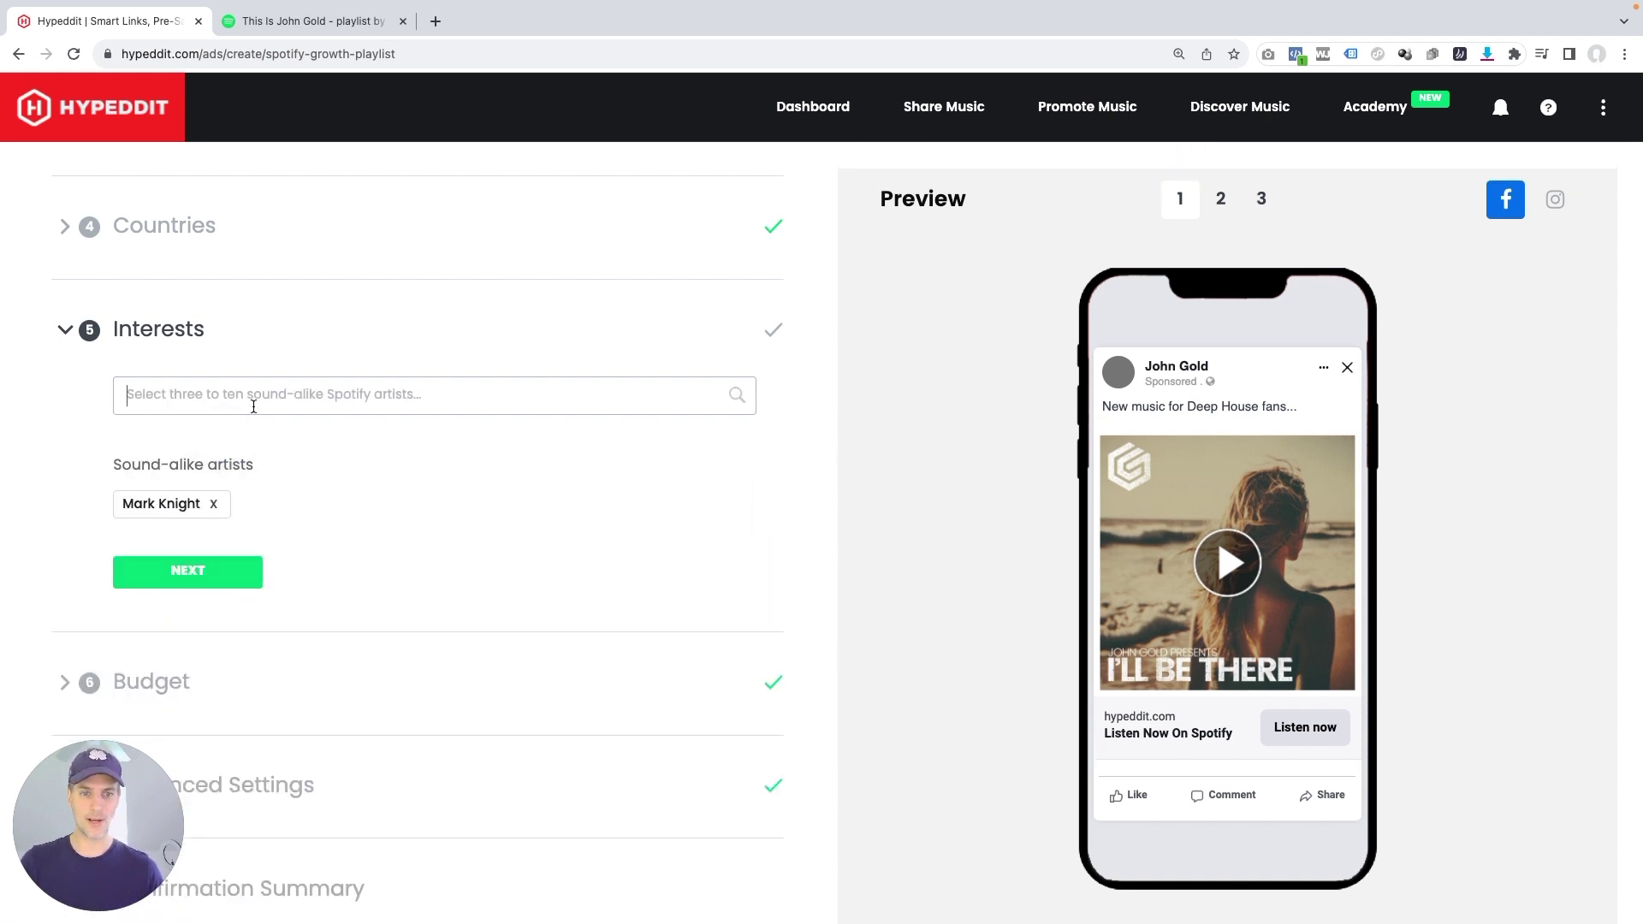
pyautogui.write('Lowsteppa')
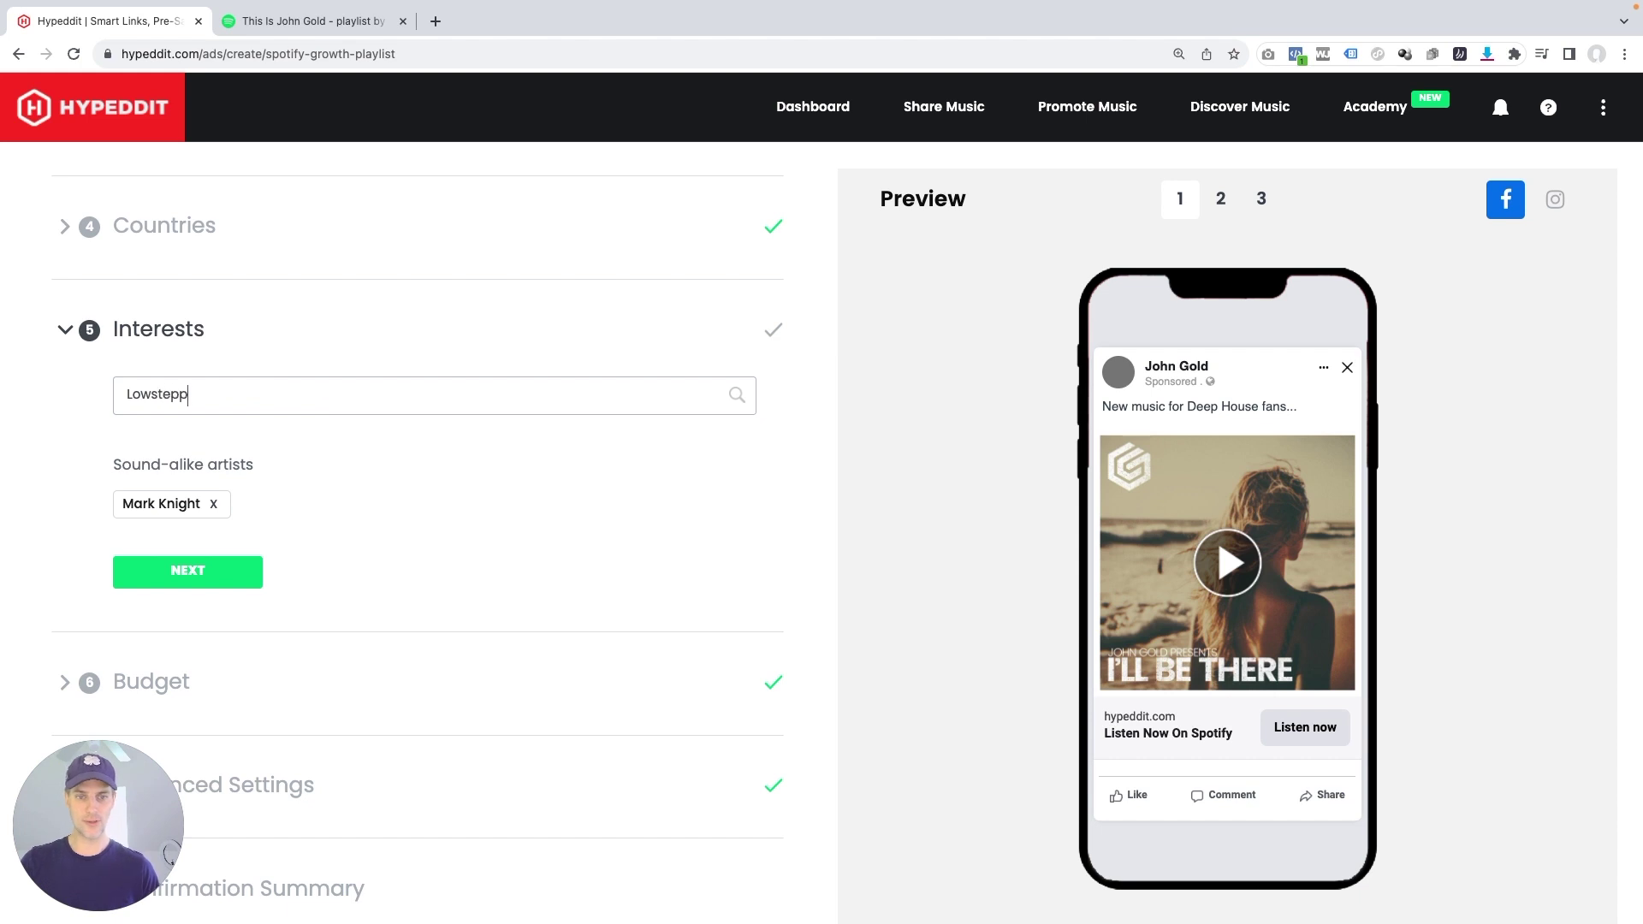
pyautogui.click(208, 437)
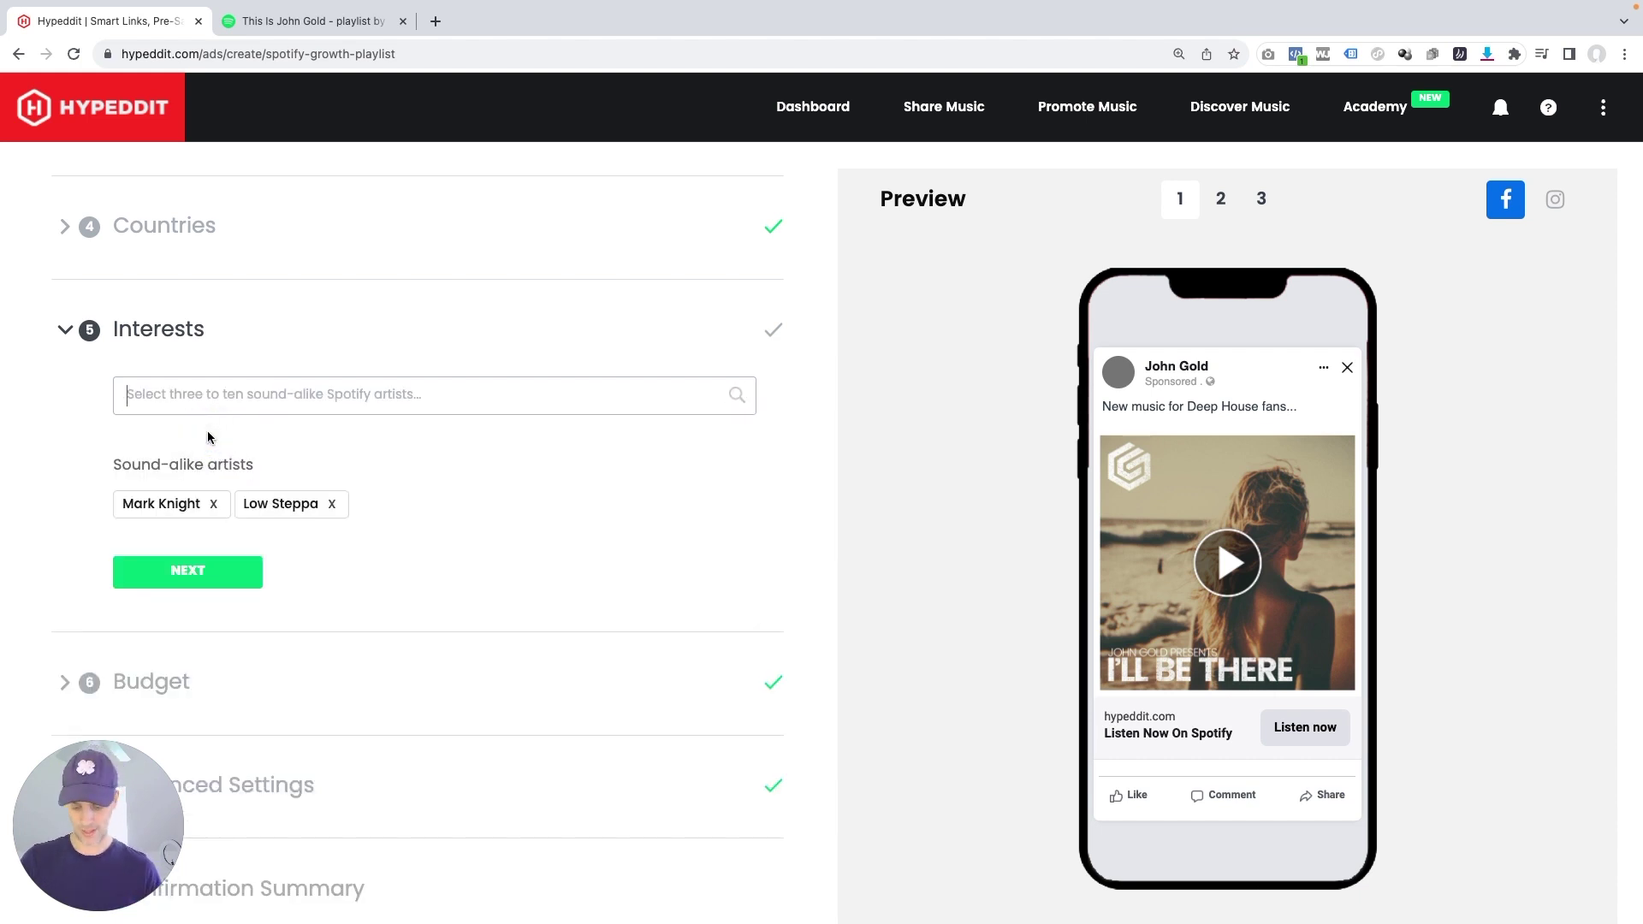
pyautogui.write('Bob Cinal')
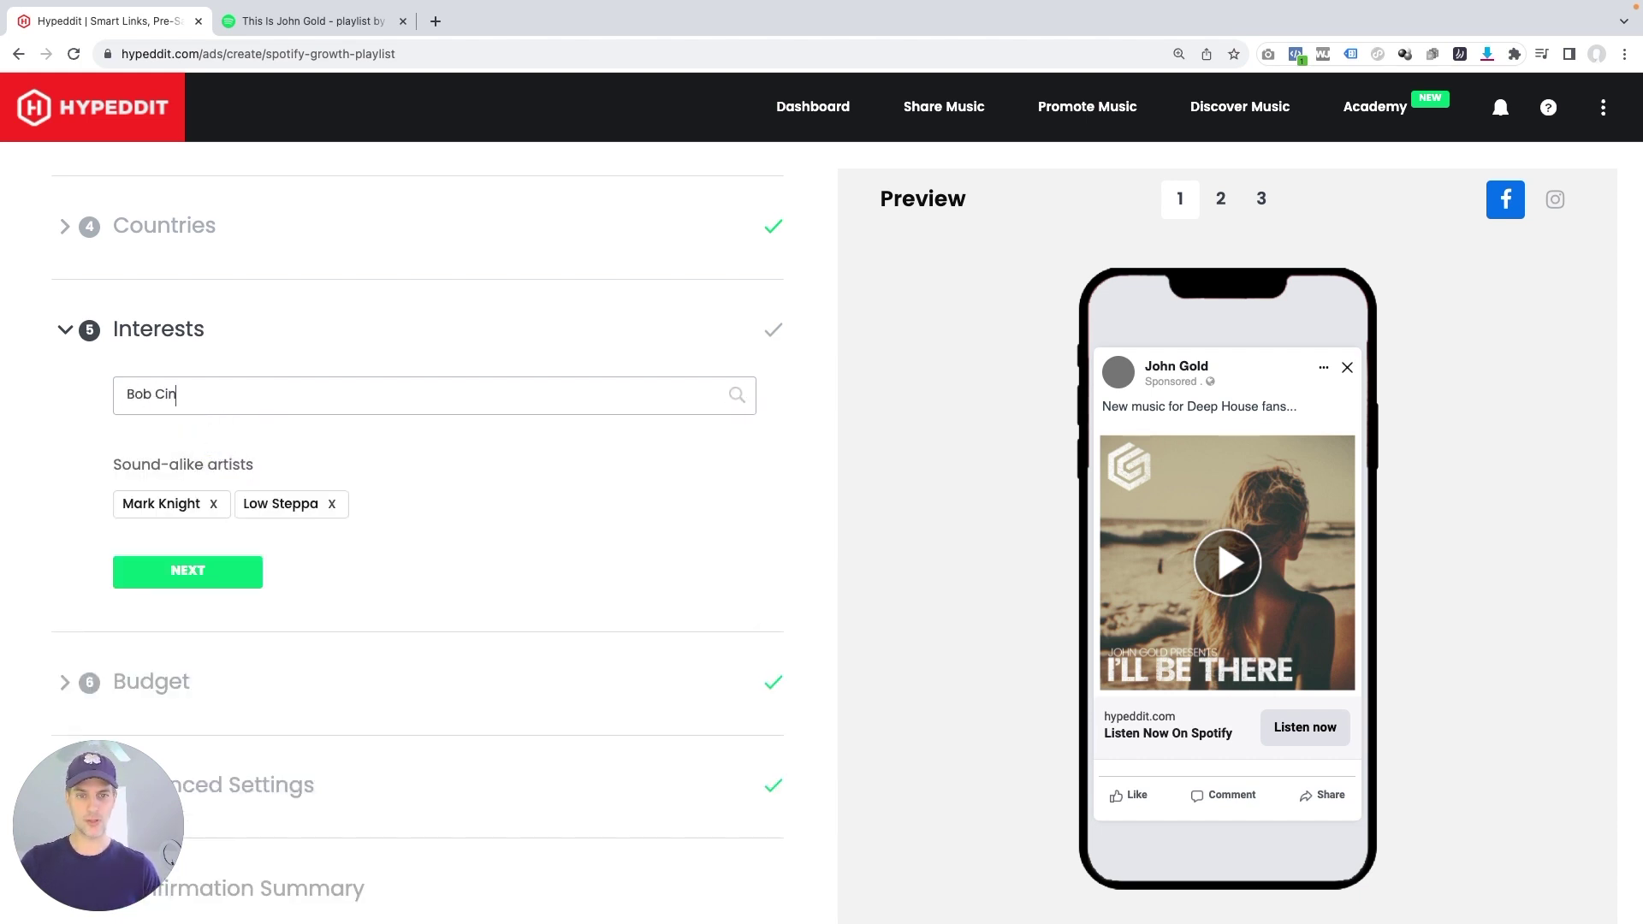
pyautogui.press('BackSpace')
pyautogui.press('BackSpace')
pyautogui.press('BackSpace')
pyautogui.press('BackSpace')
pyautogui.press('BackSpace')
pyautogui.write('Sinclair')
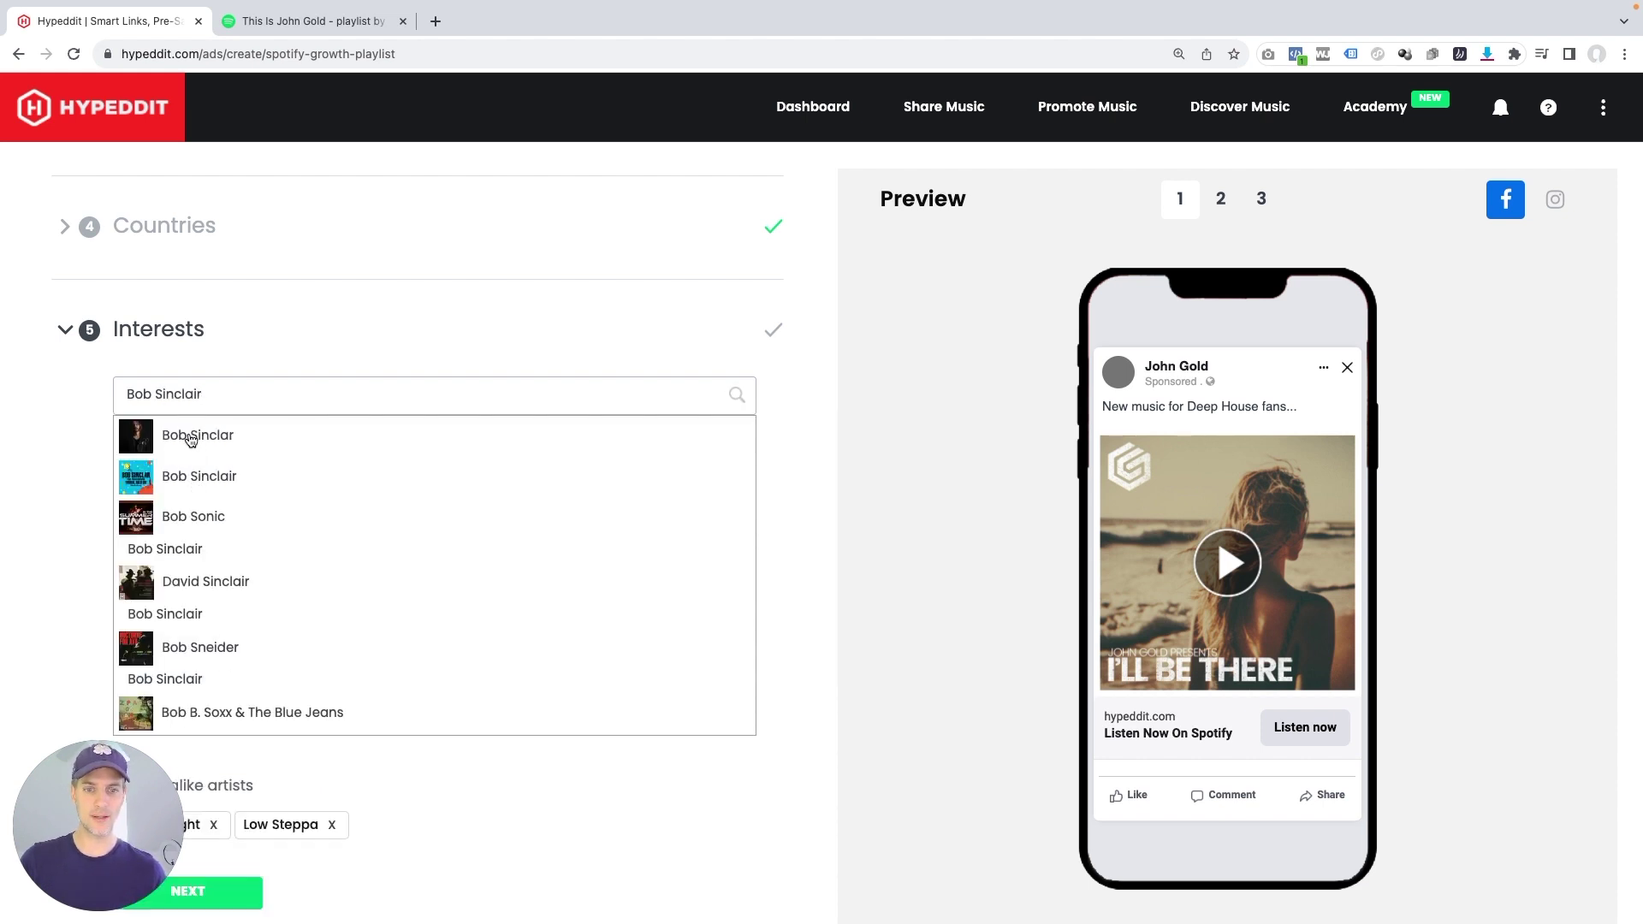
pyautogui.click(192, 437)
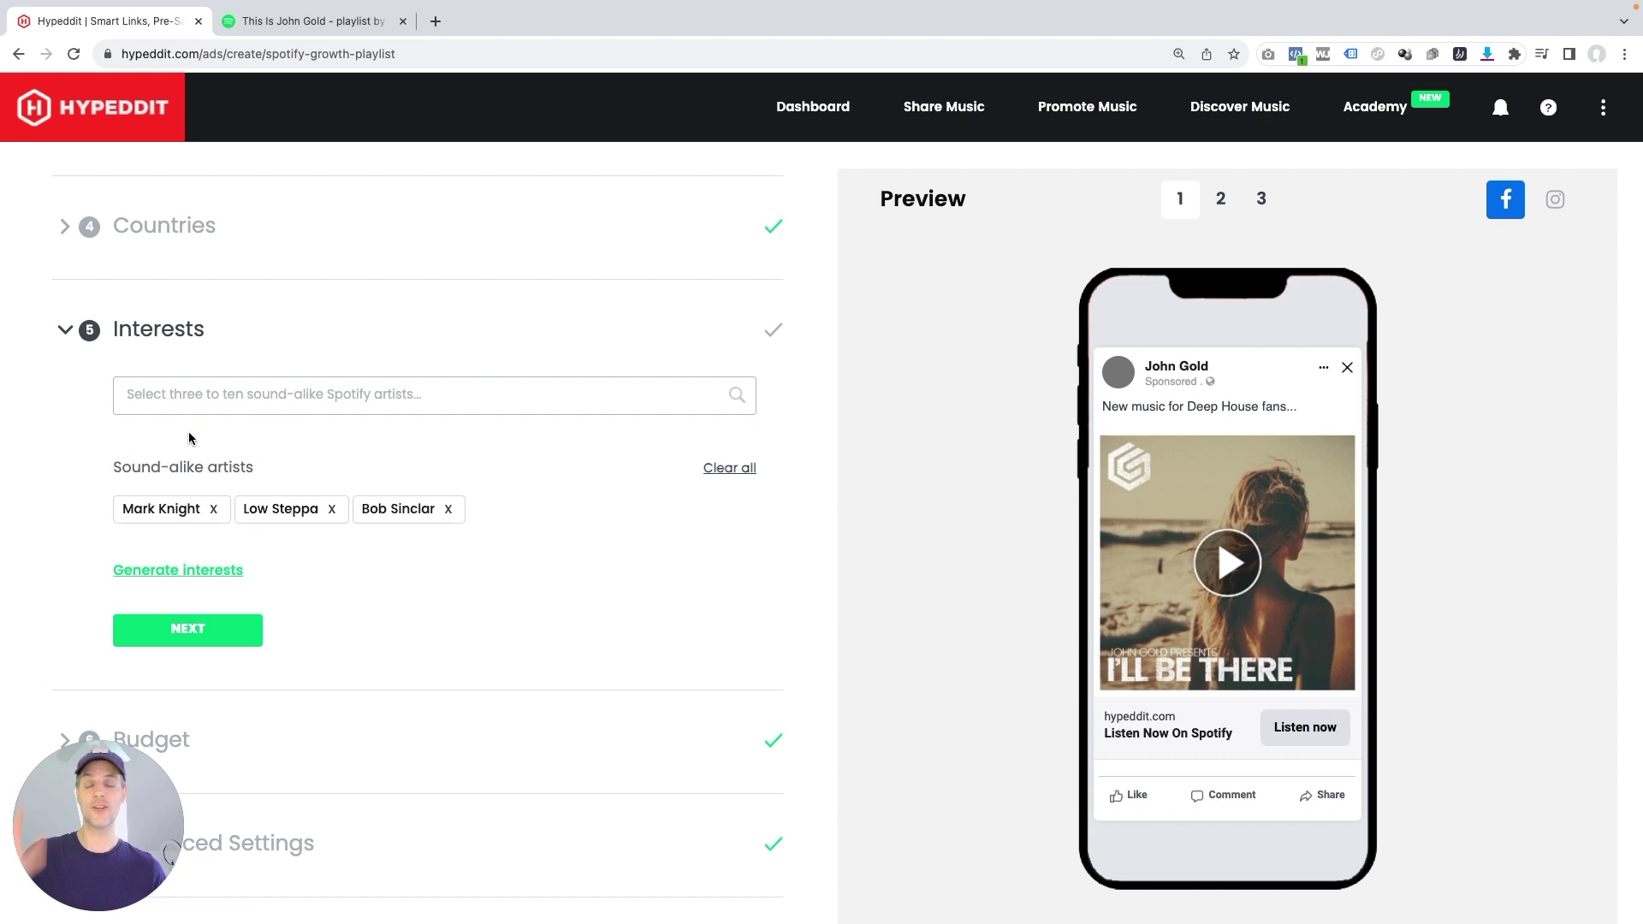
# - Generate targeted interests from the chosen artists and continue to the Budget step
pyautogui.click(177, 570)
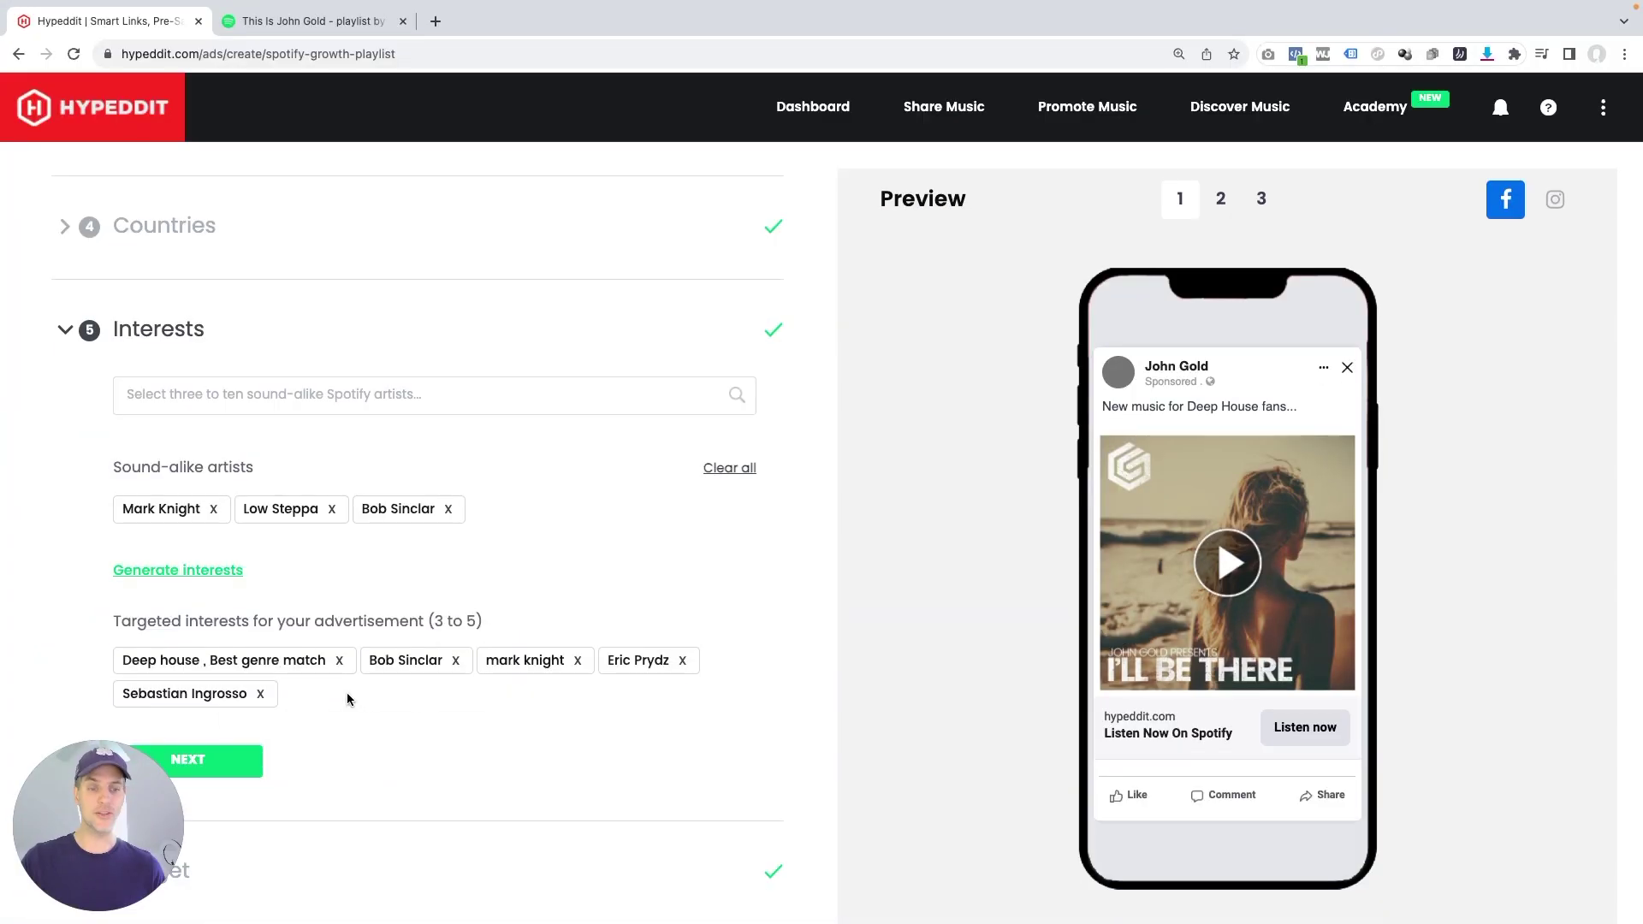
pyautogui.scroll(-2, 347, 691)
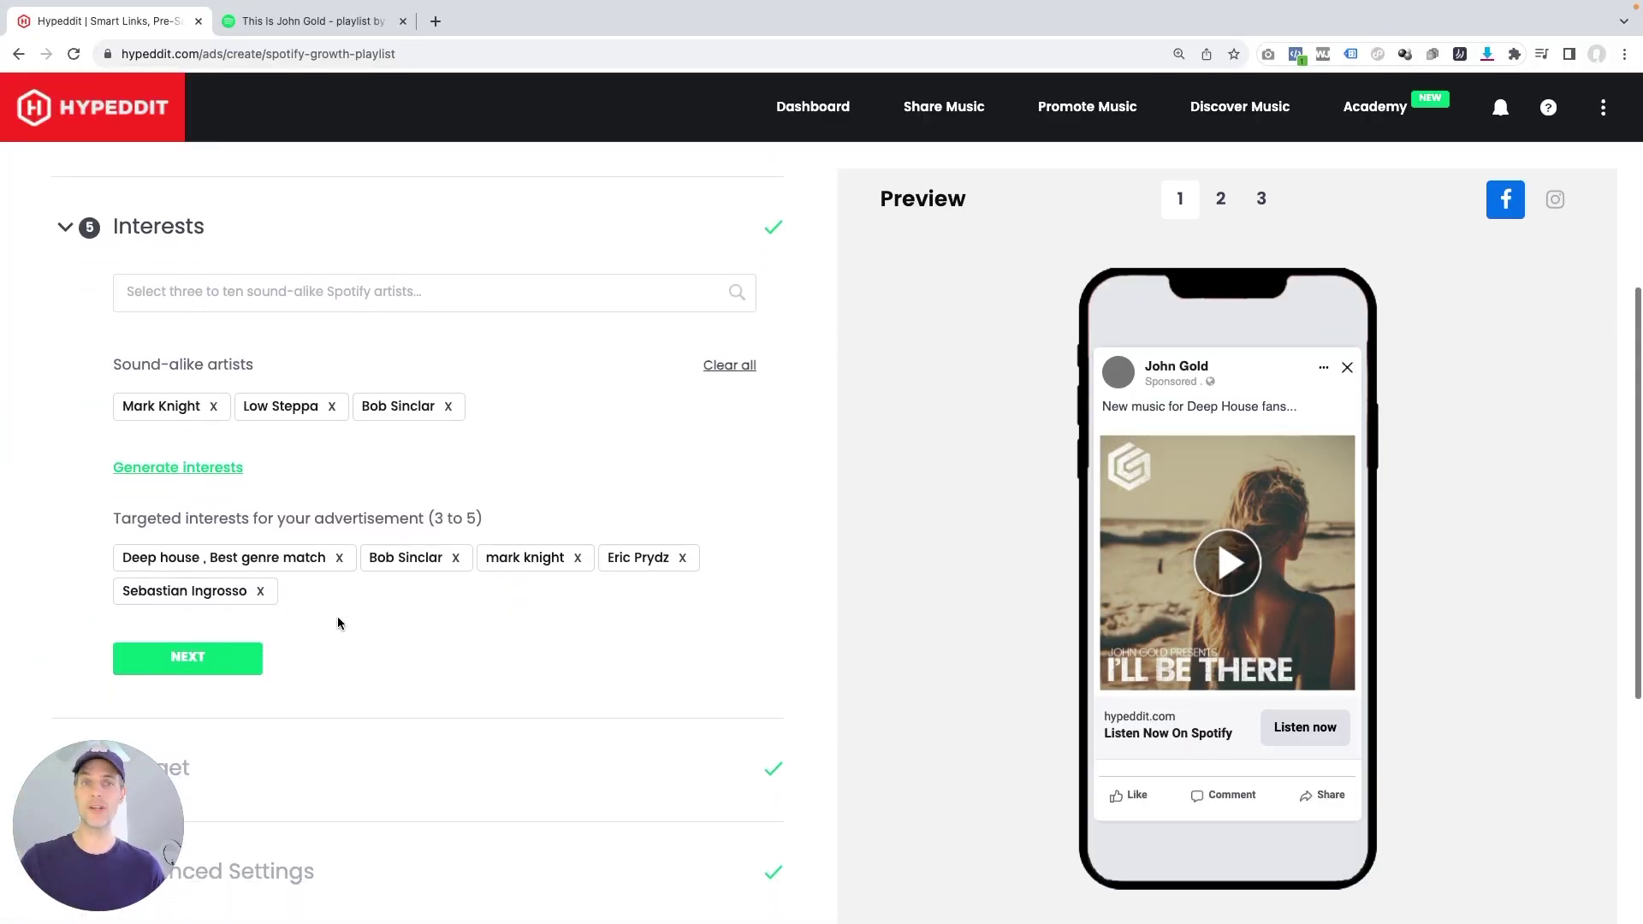
pyautogui.scroll(-2, 338, 623)
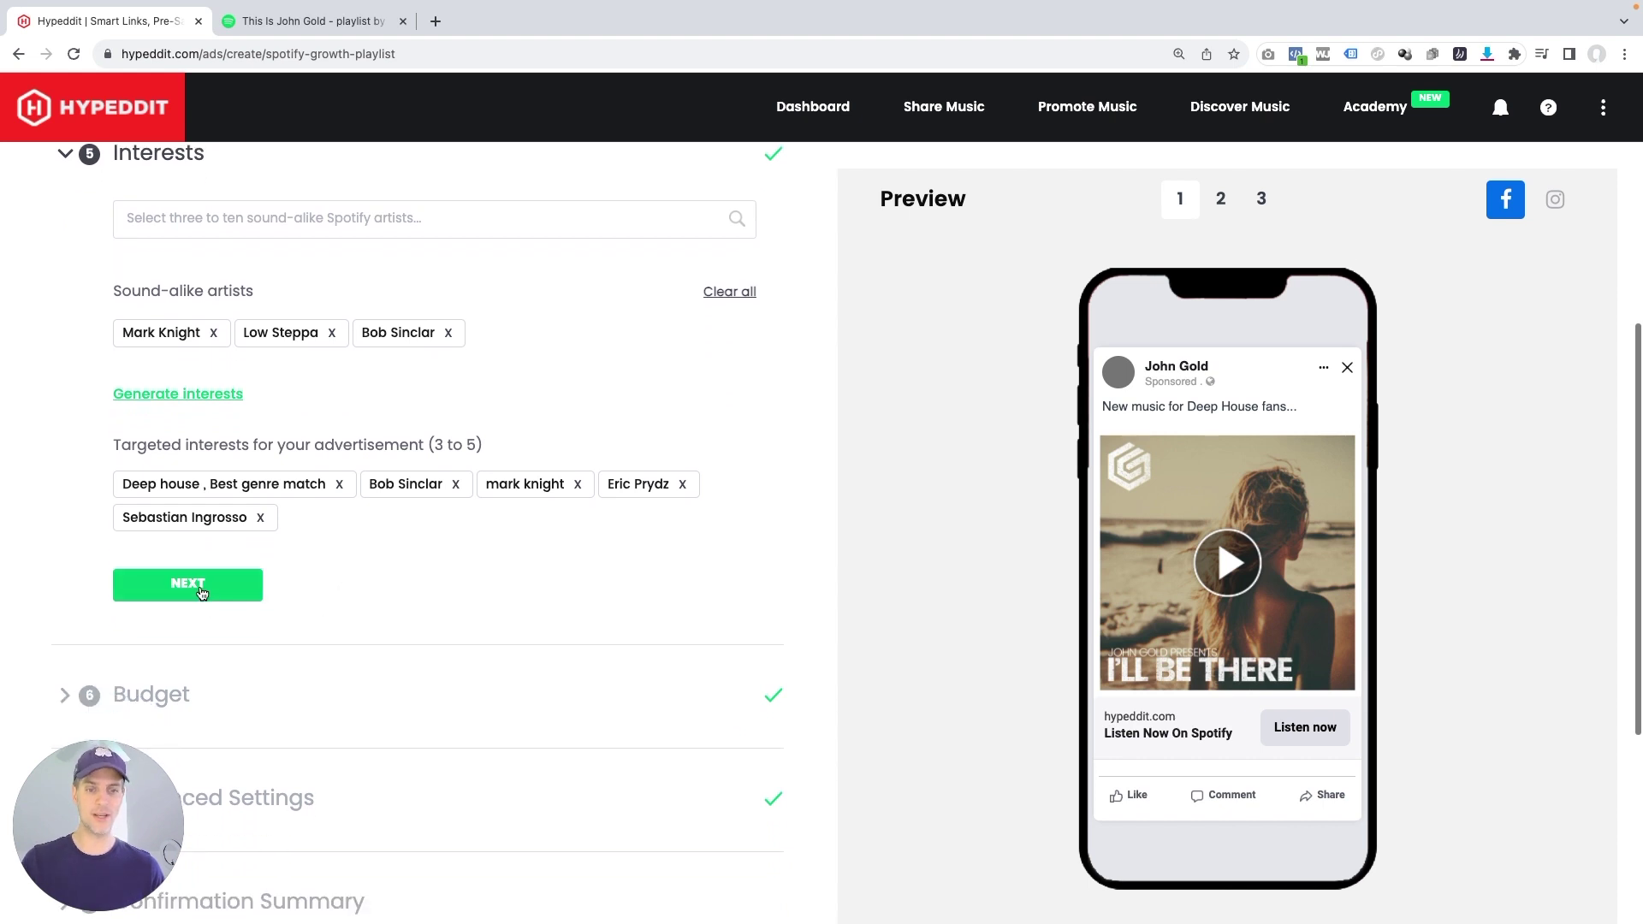
pyautogui.click(199, 590)
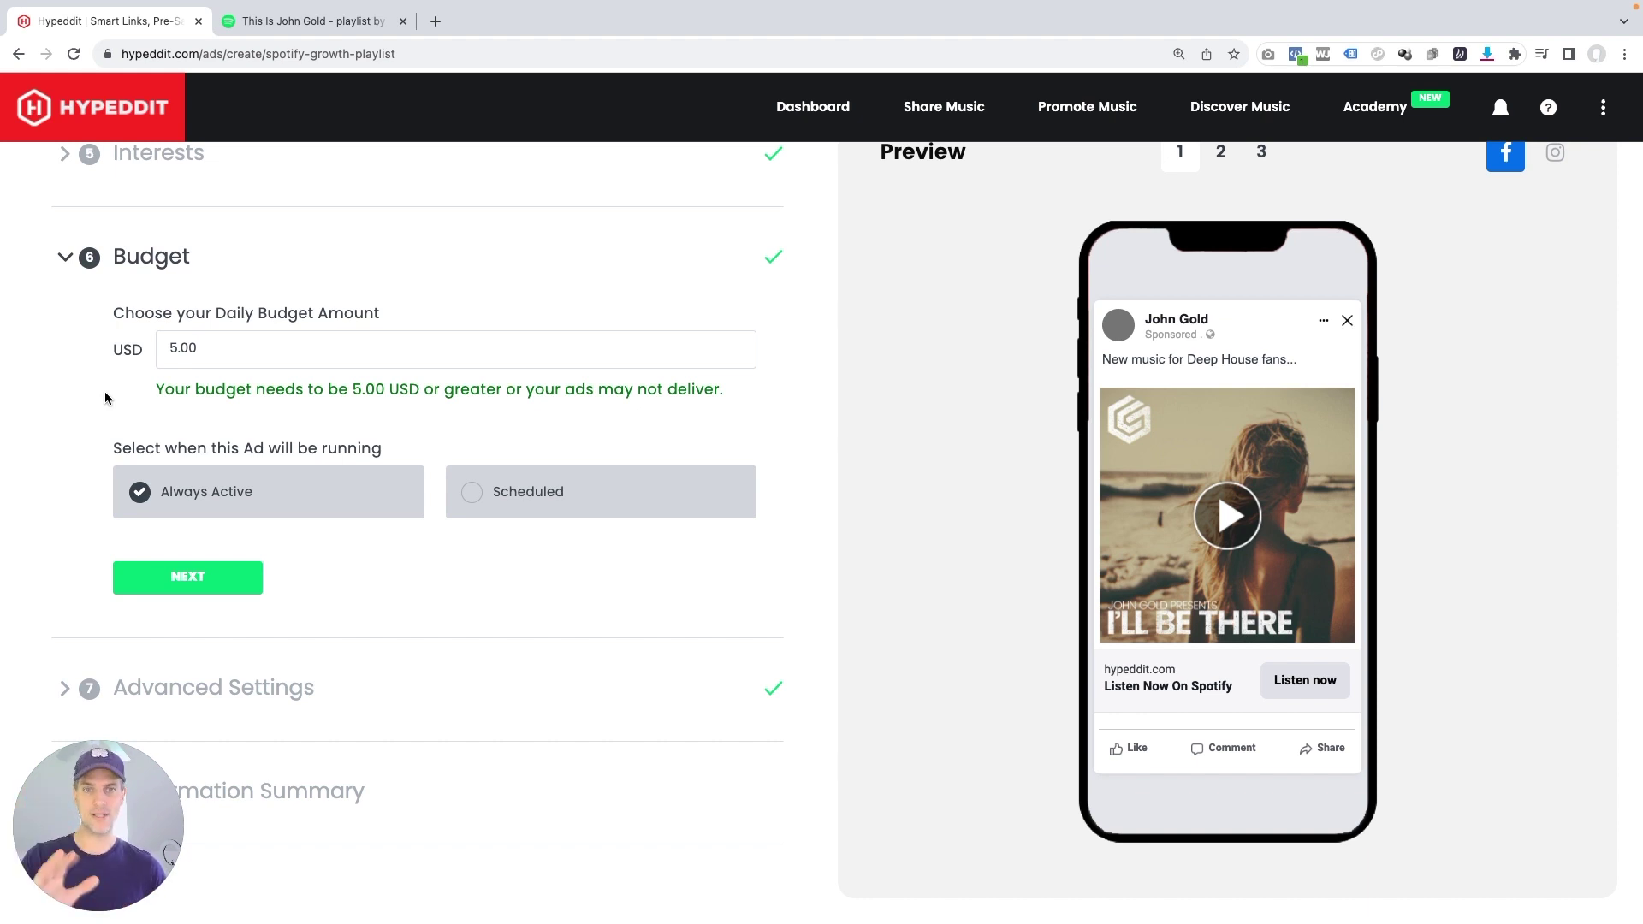
pyautogui.click(274, 20)
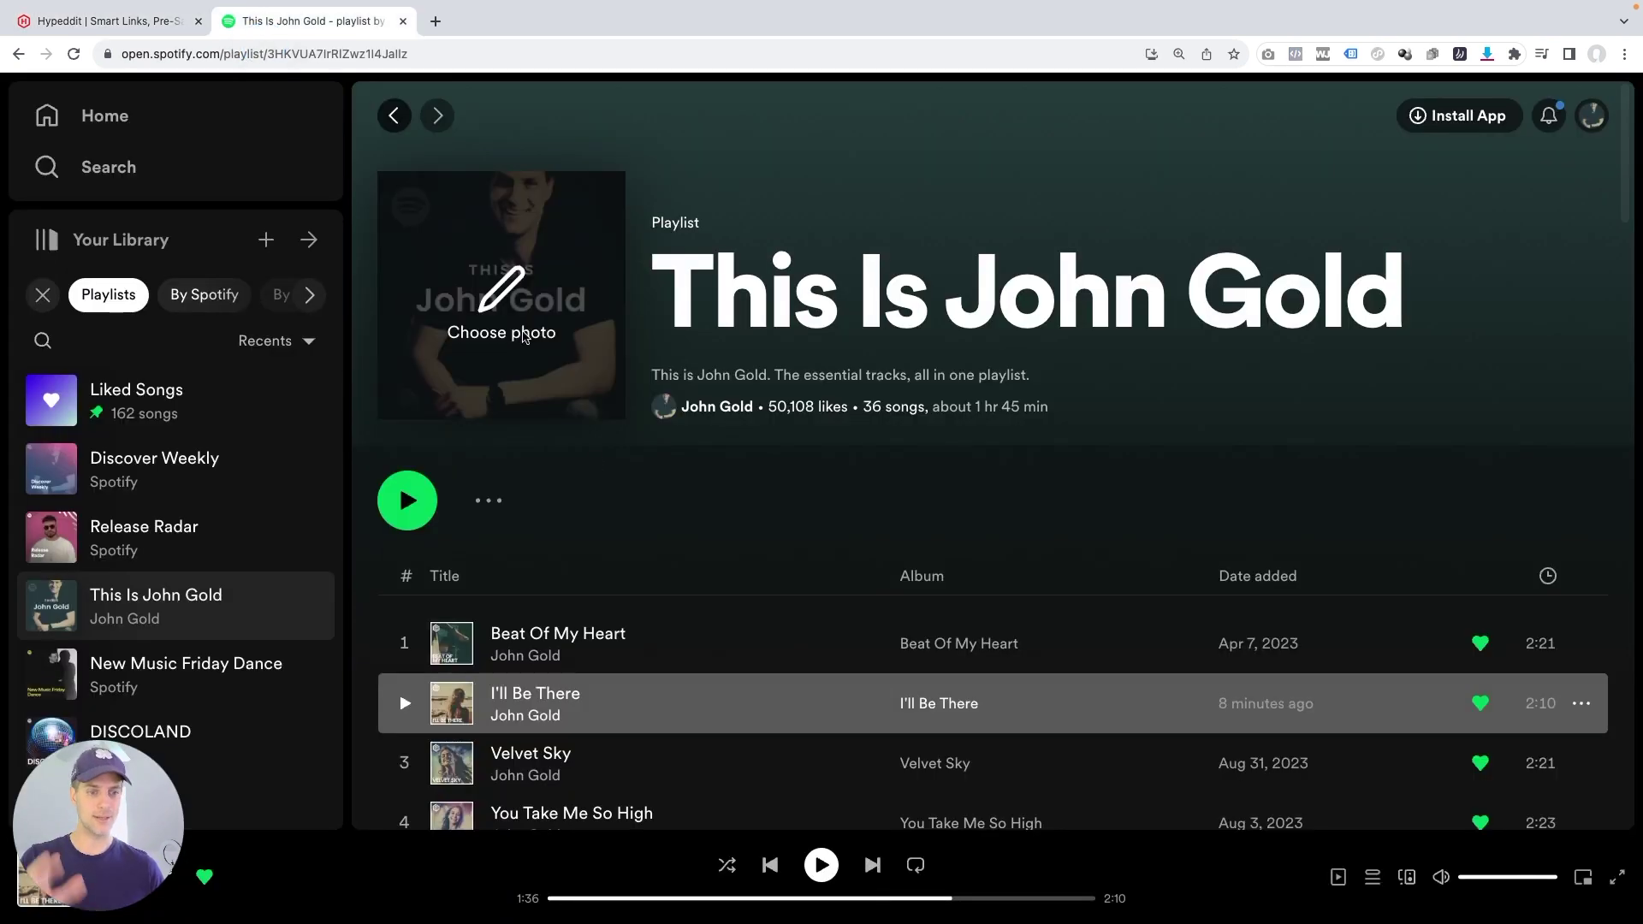
pyautogui.click(107, 20)
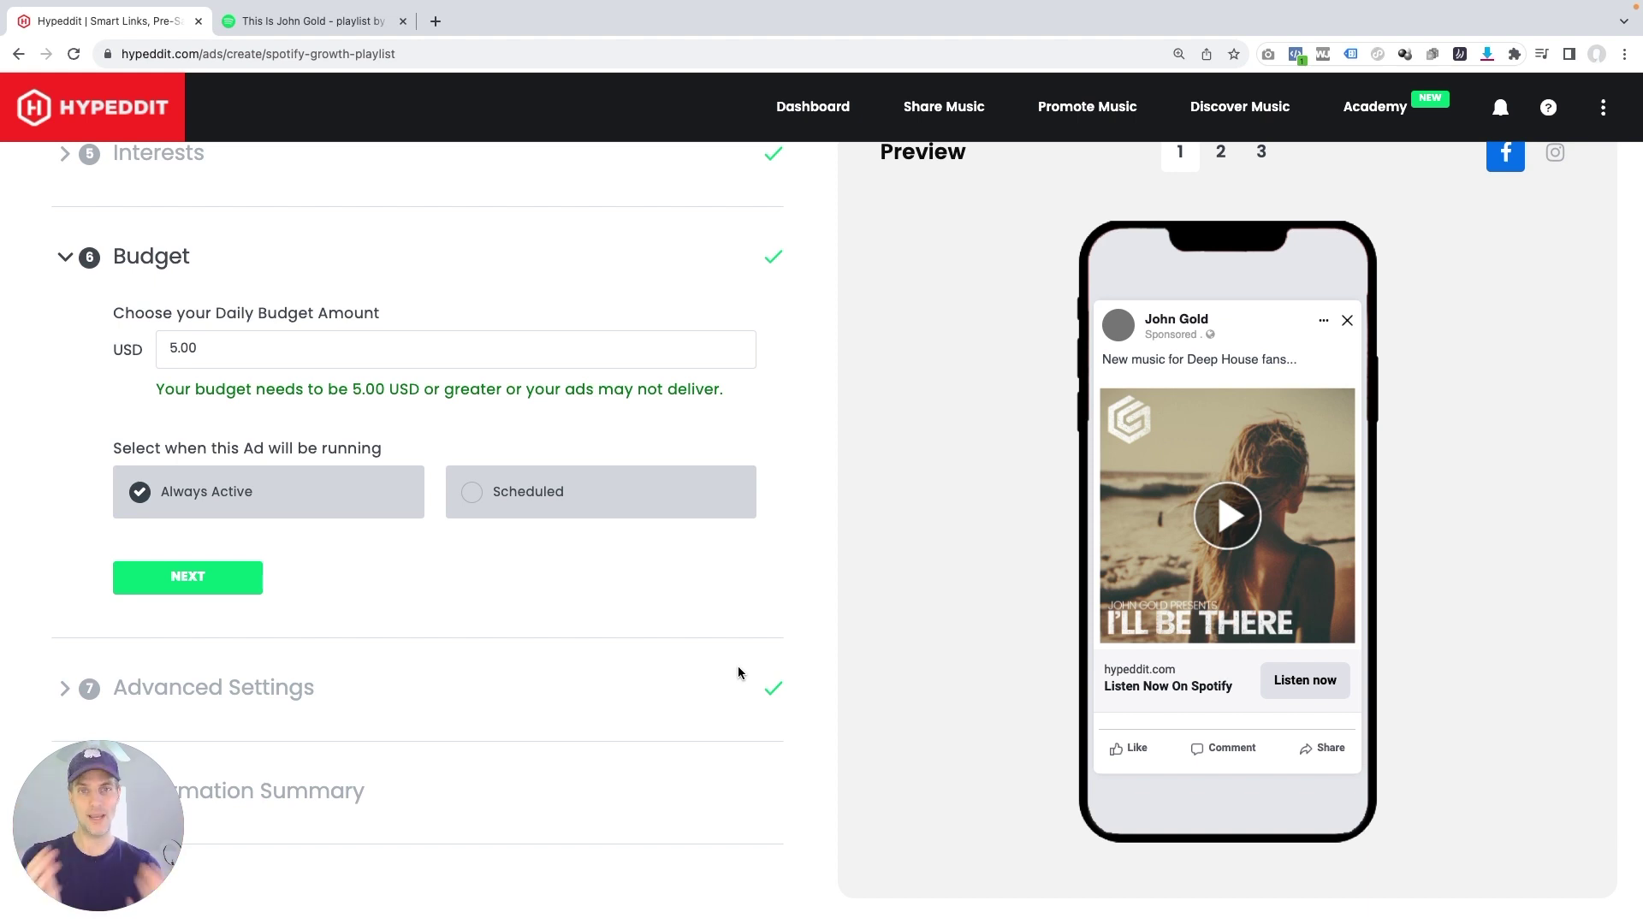
# - Accept the USD 5.00/day budget and default advanced settings, then review the Confirmation Summary
pyautogui.click(208, 578)
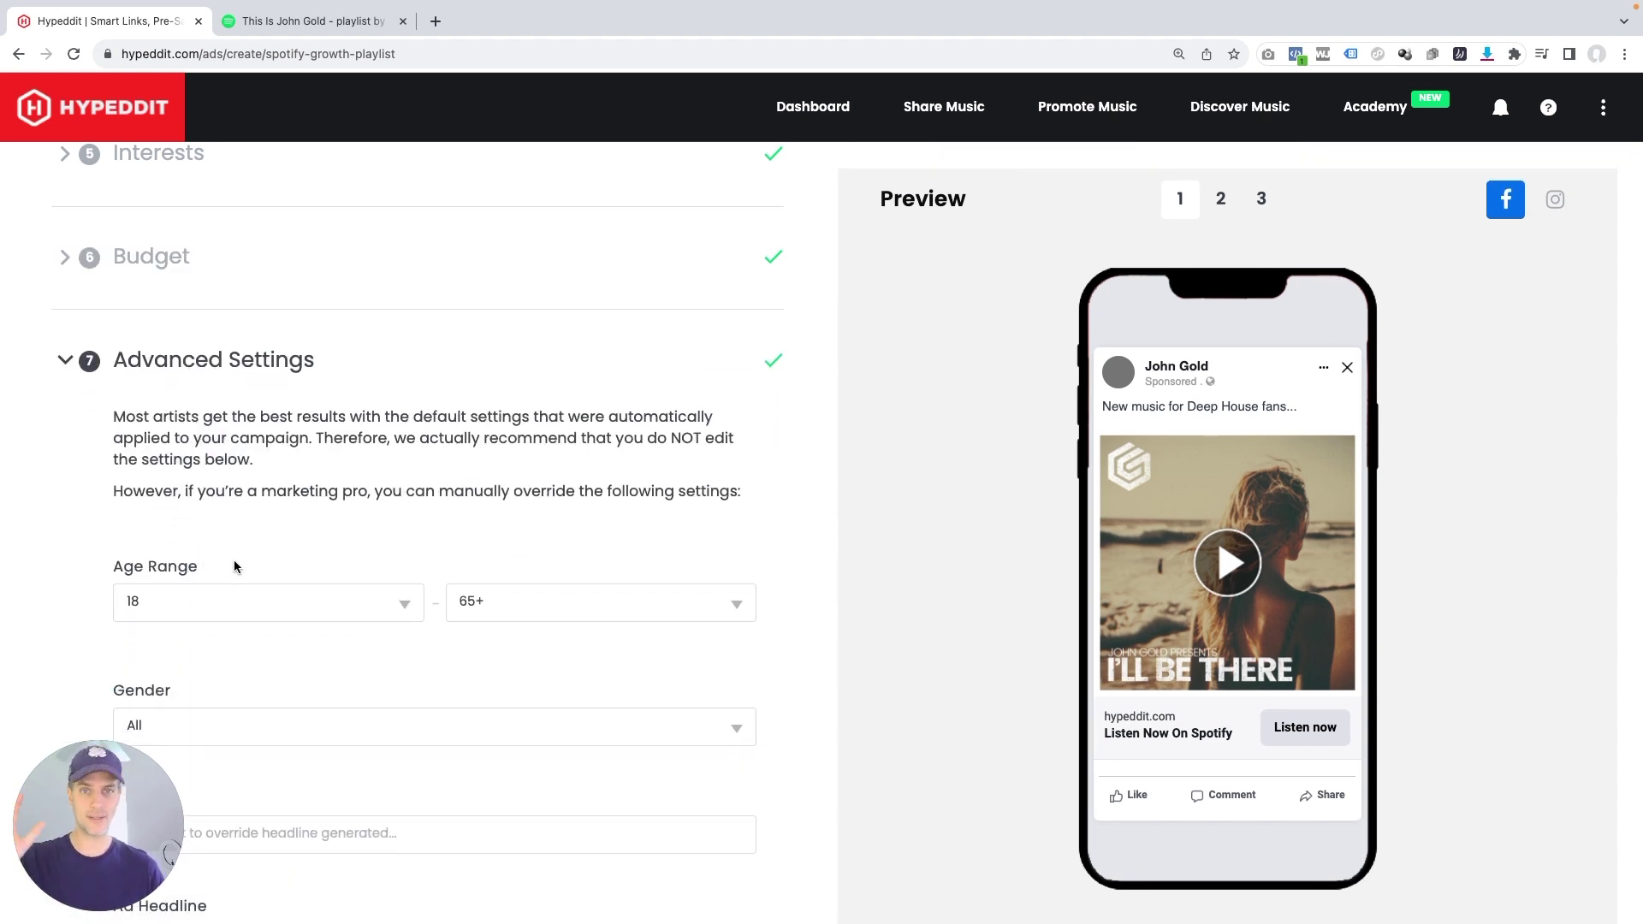
pyautogui.scroll(-5, 234, 565)
pyautogui.click(197, 557)
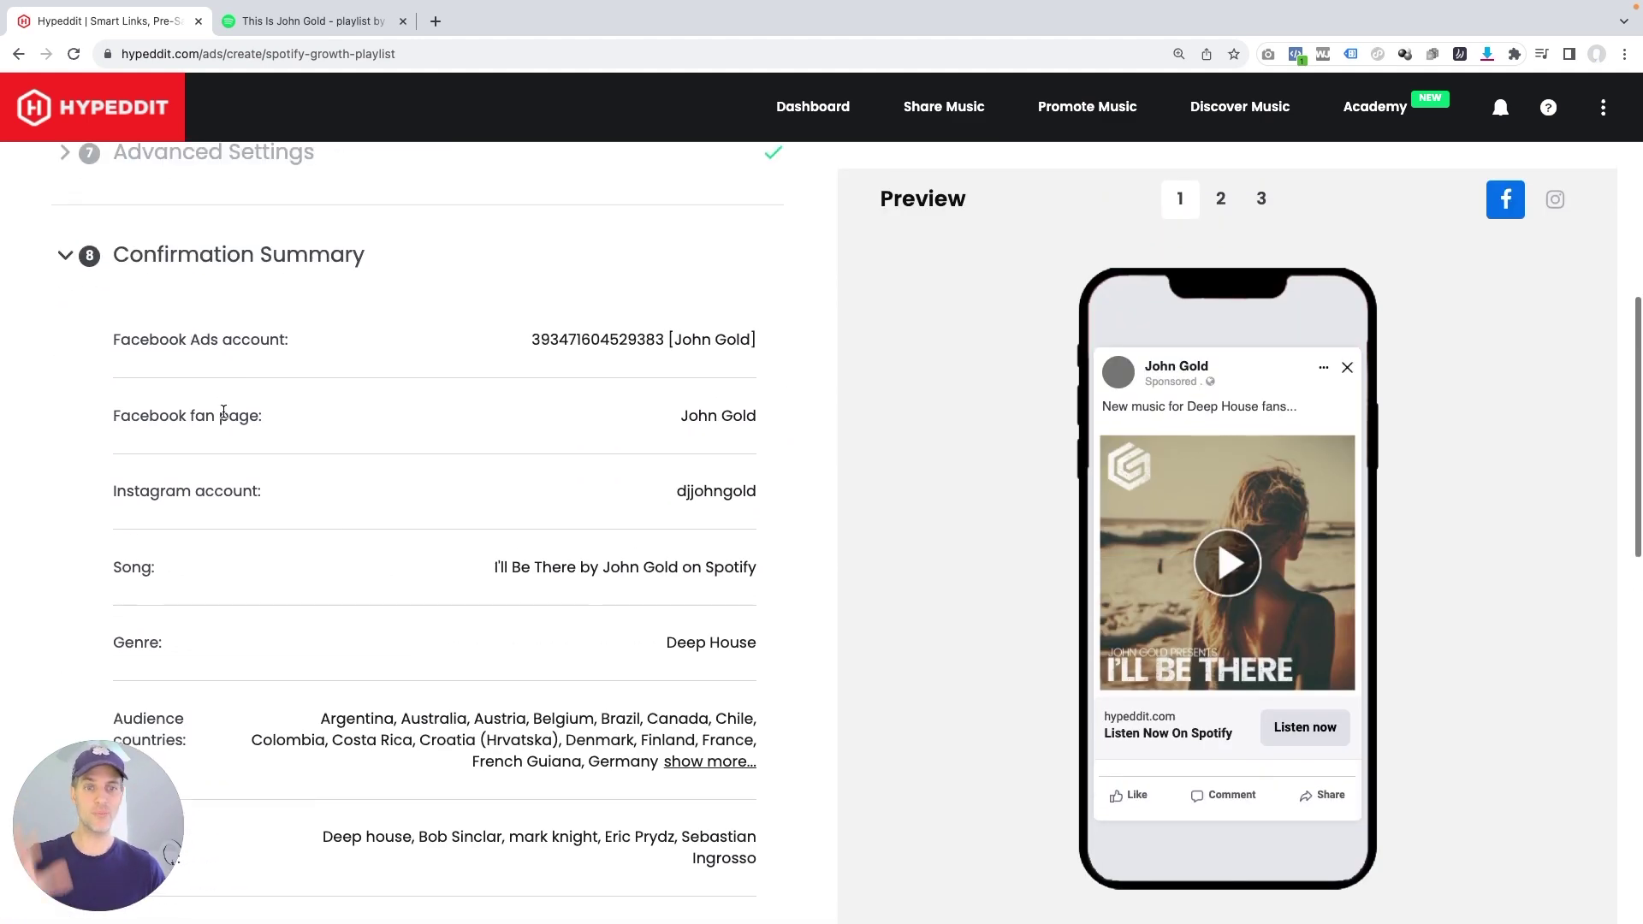
pyautogui.scroll(-10, 282, 480)
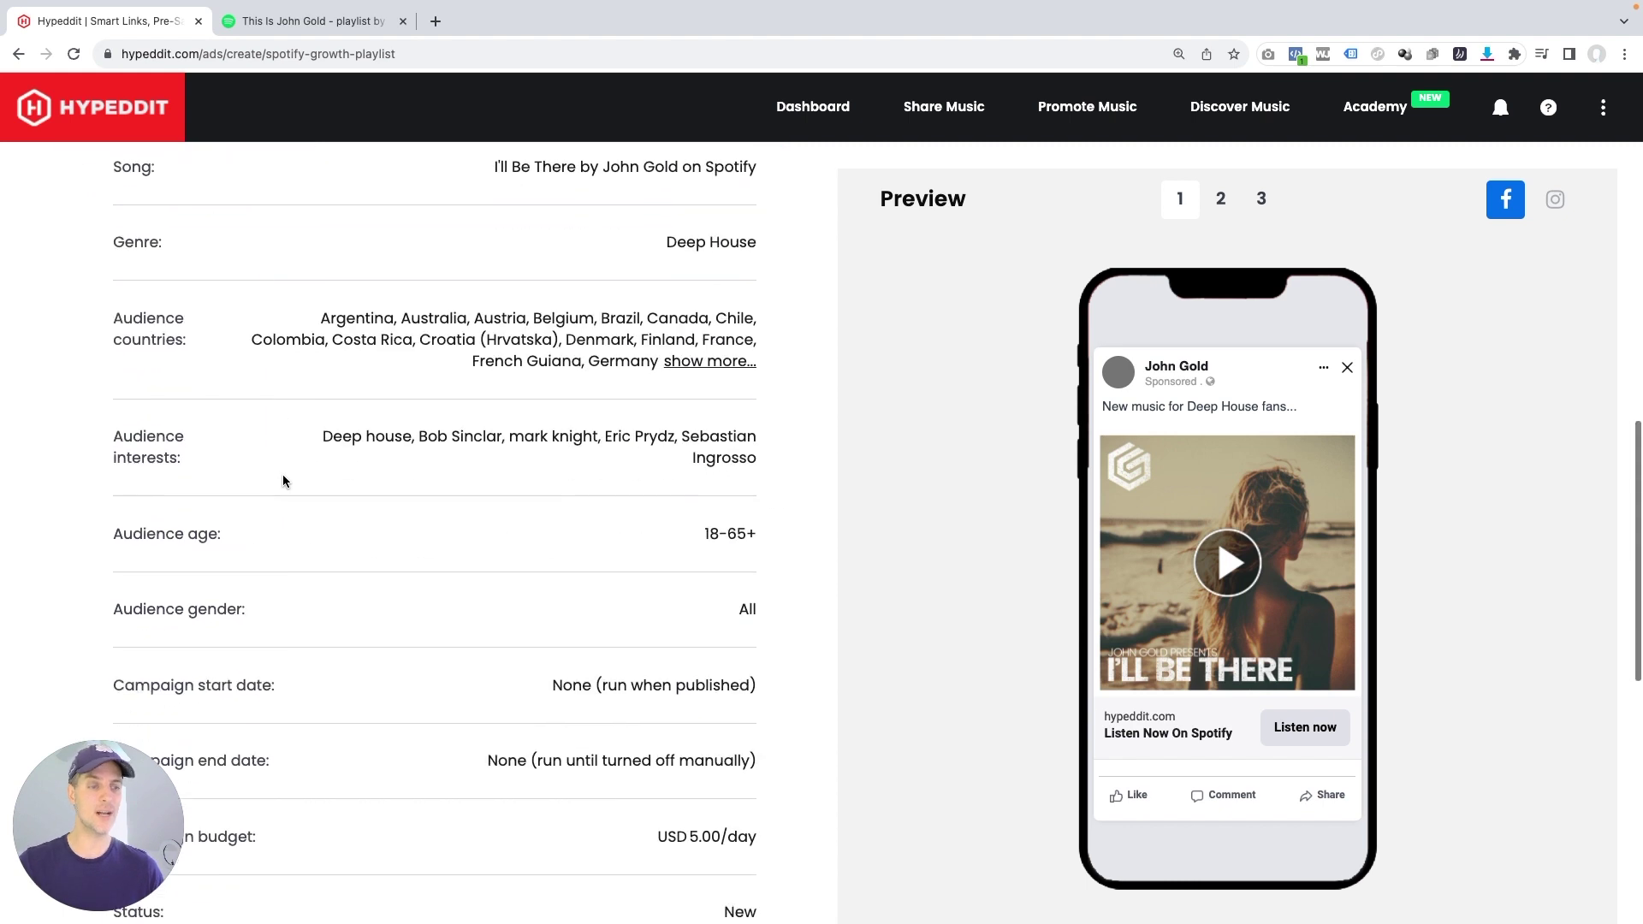
pyautogui.scroll(-2, 282, 474)
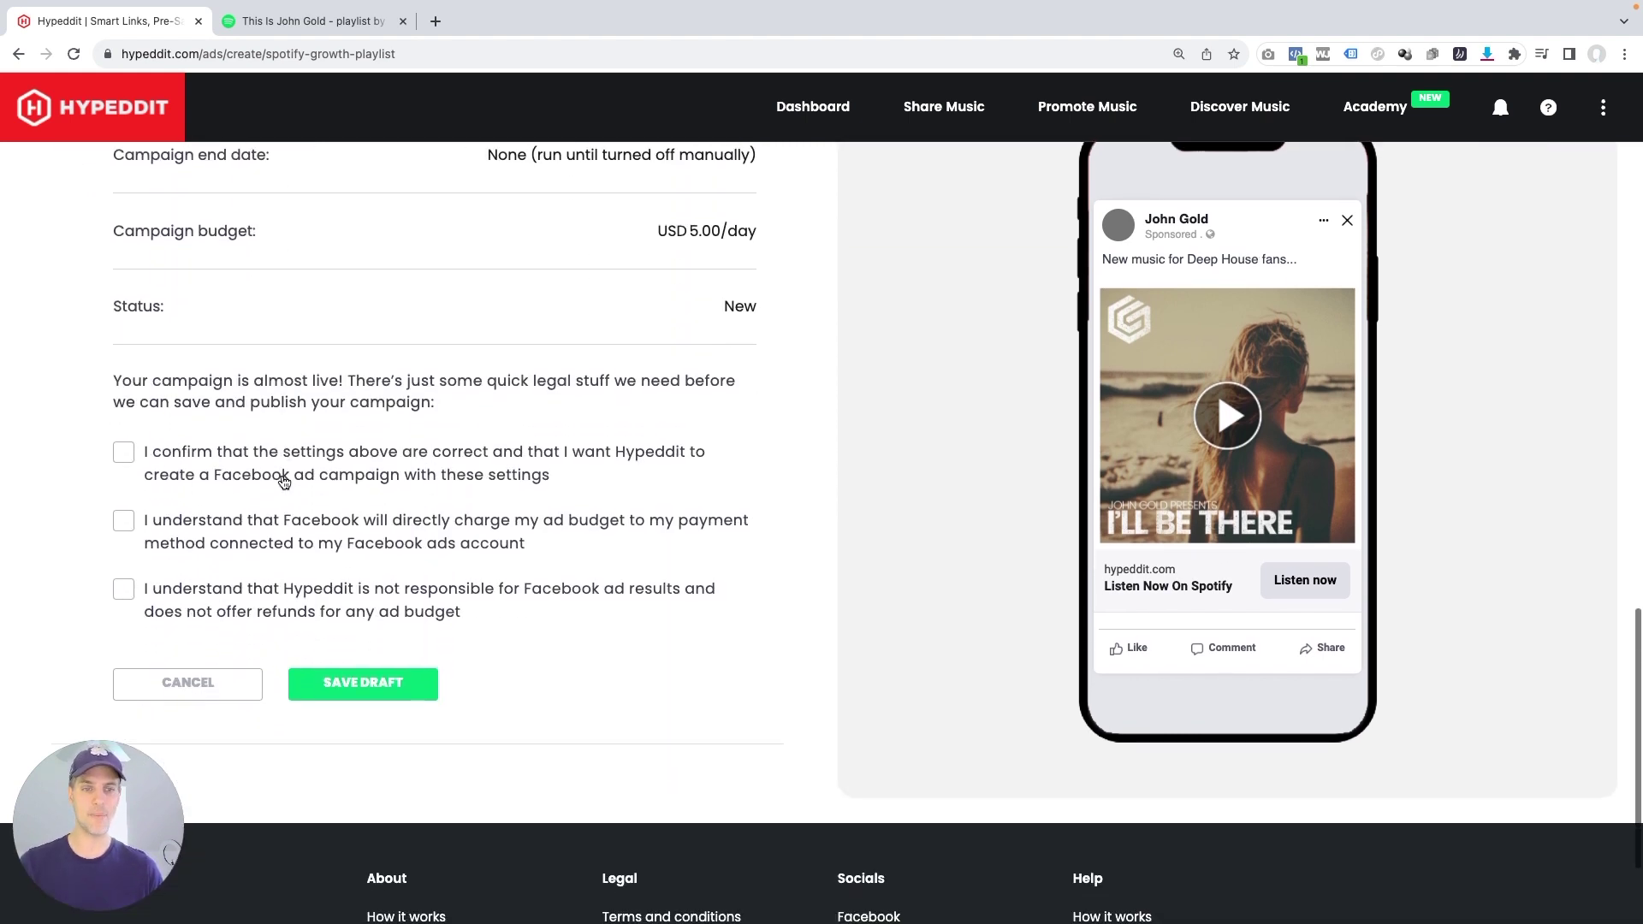
pyautogui.scroll(-1, 253, 491)
# - Check the three legal confirmations (settings correct, Facebook charges, no results guarantee) and save as draft
pyautogui.click(123, 418)
pyautogui.click(124, 486)
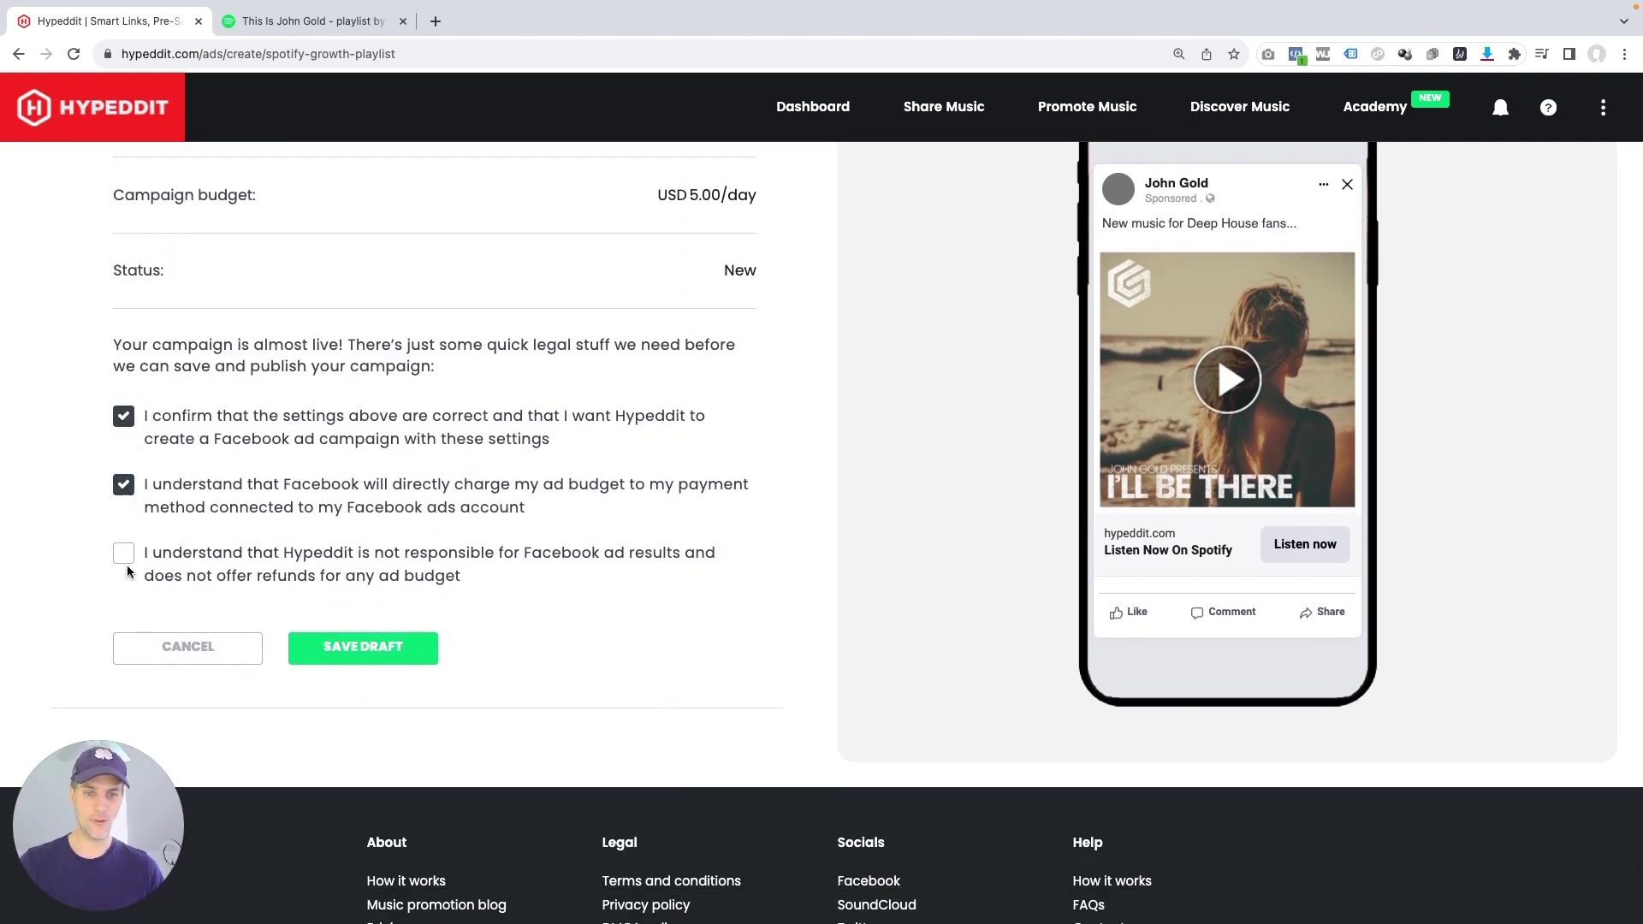
pyautogui.click(124, 555)
pyautogui.click(376, 650)
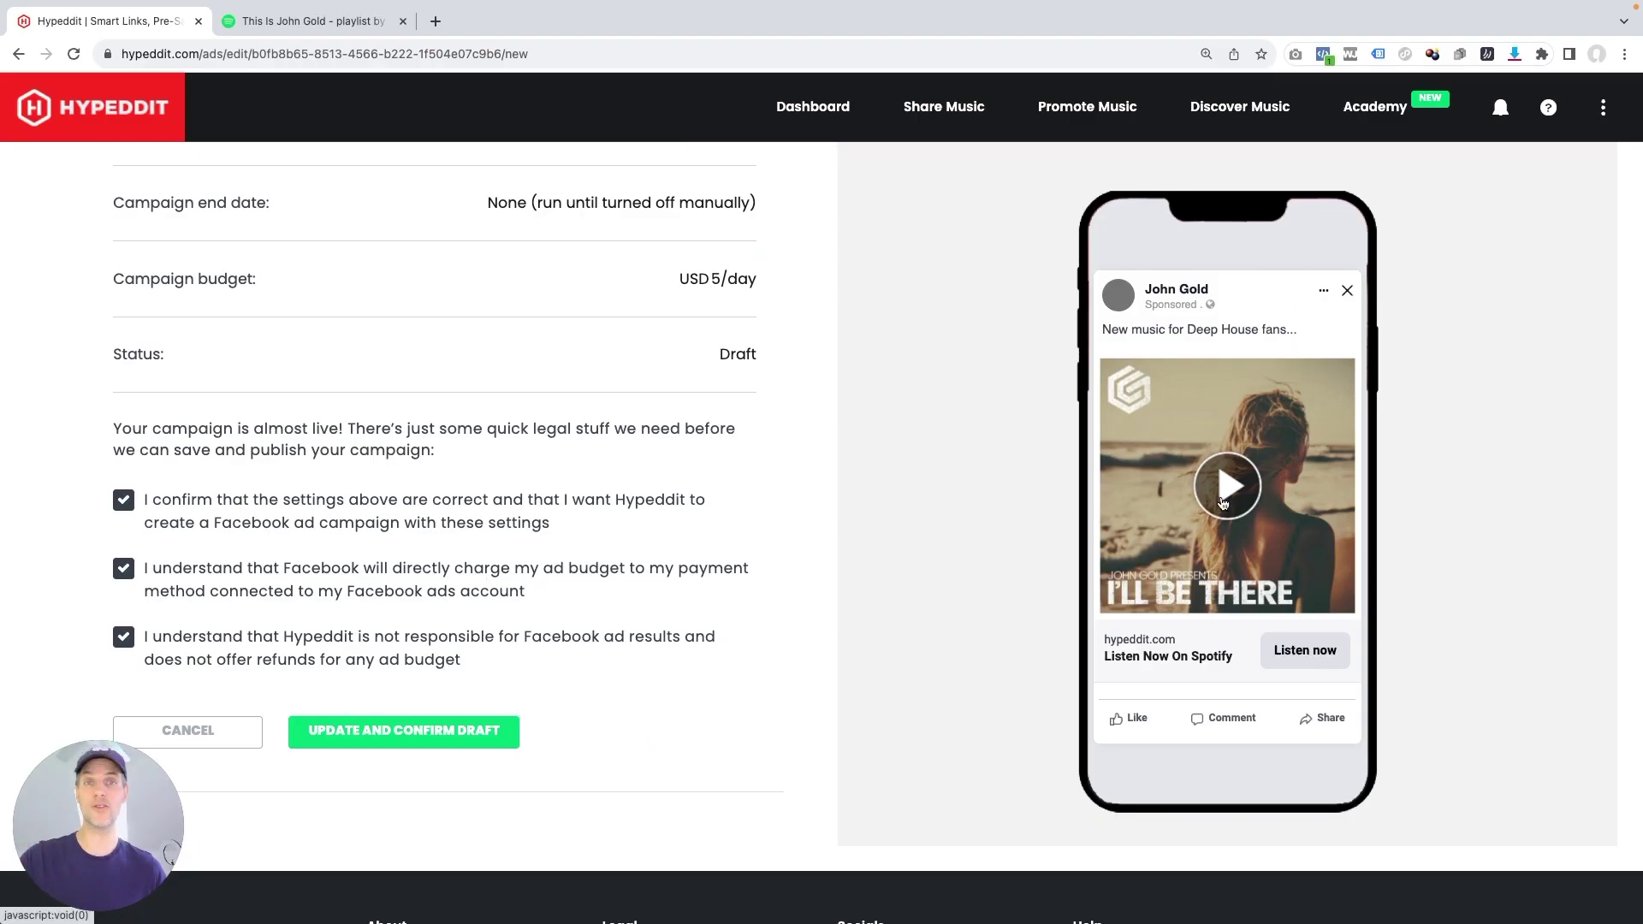
# - Play and pause the ad preview video, then confirm the saved draft campaign
pyautogui.click(1229, 492)
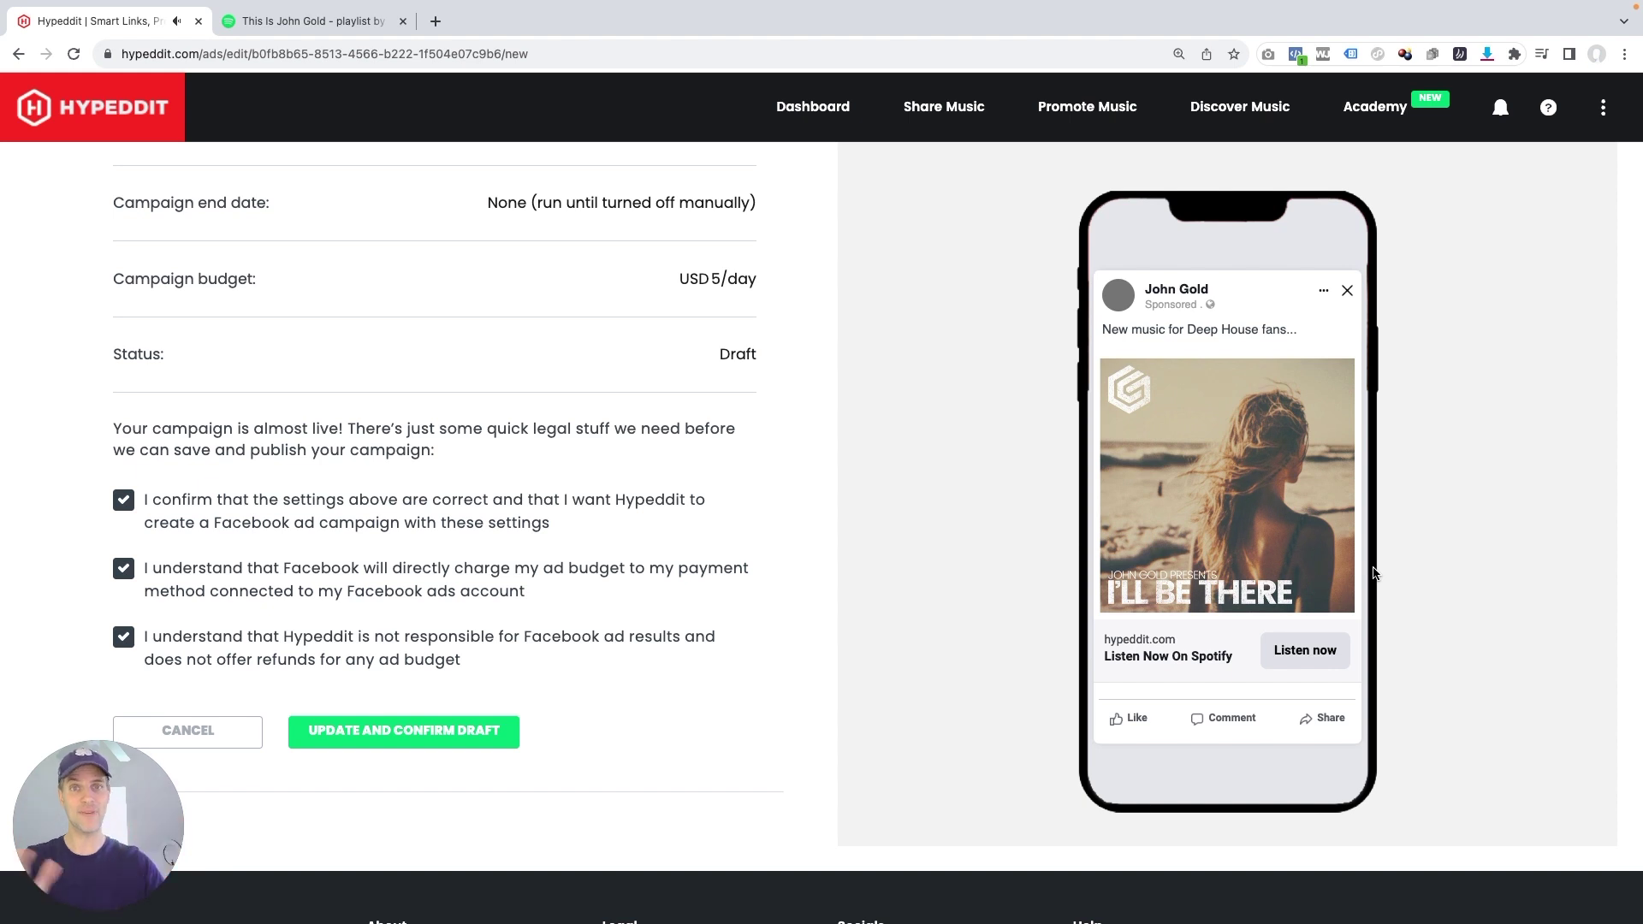
pyautogui.moveTo(1361, 571)
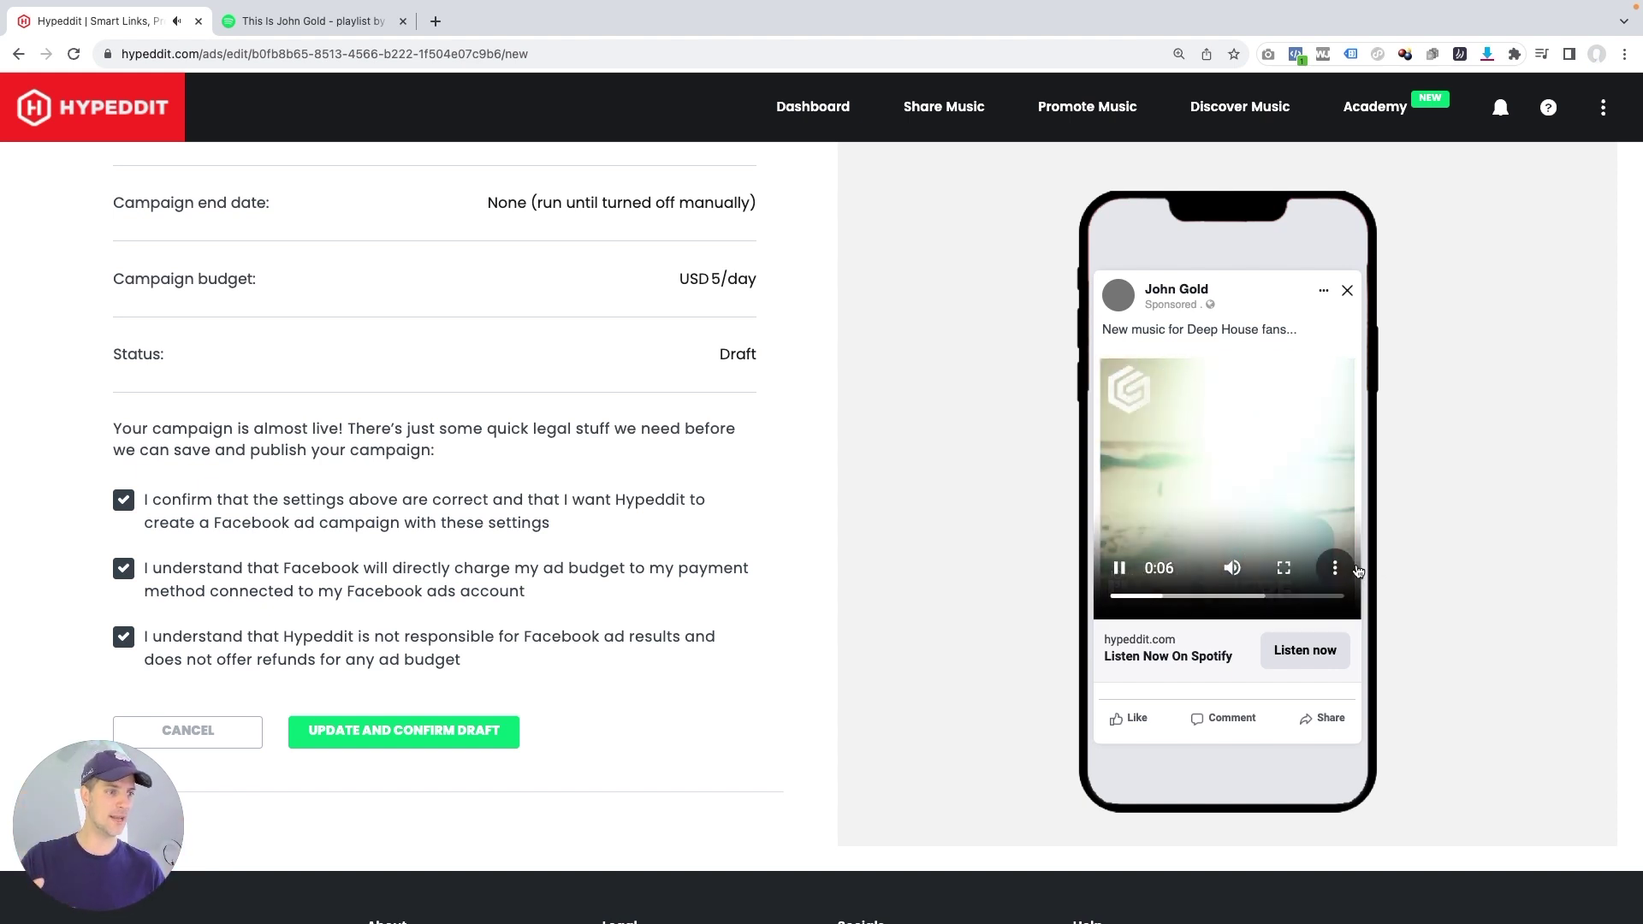
pyautogui.click(1121, 571)
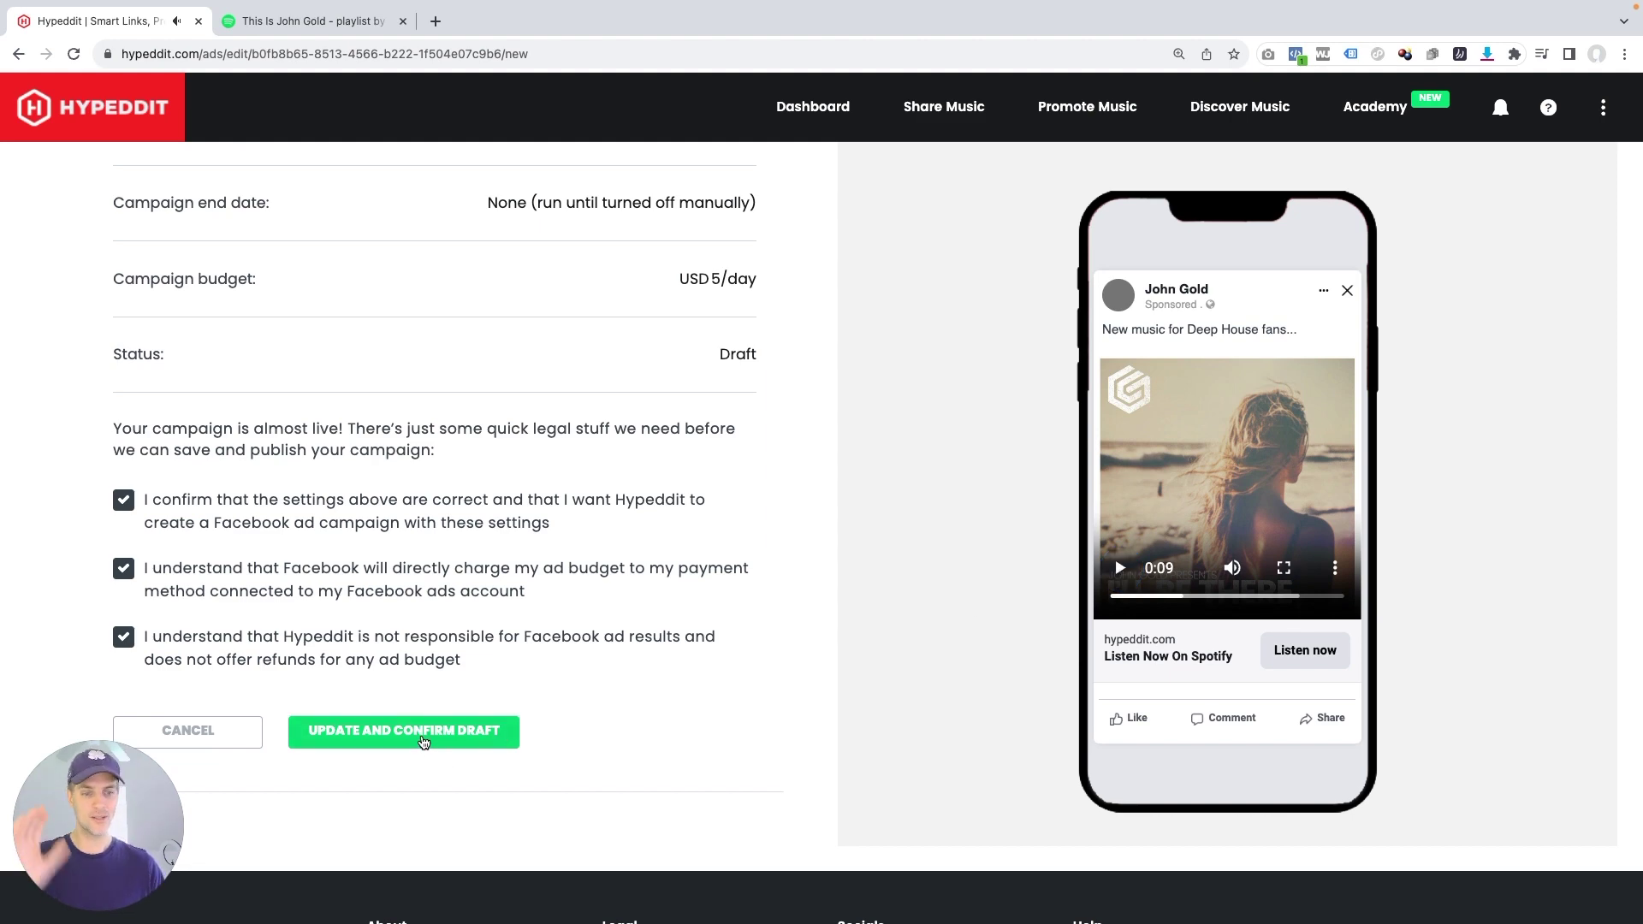
pyautogui.click(423, 741)
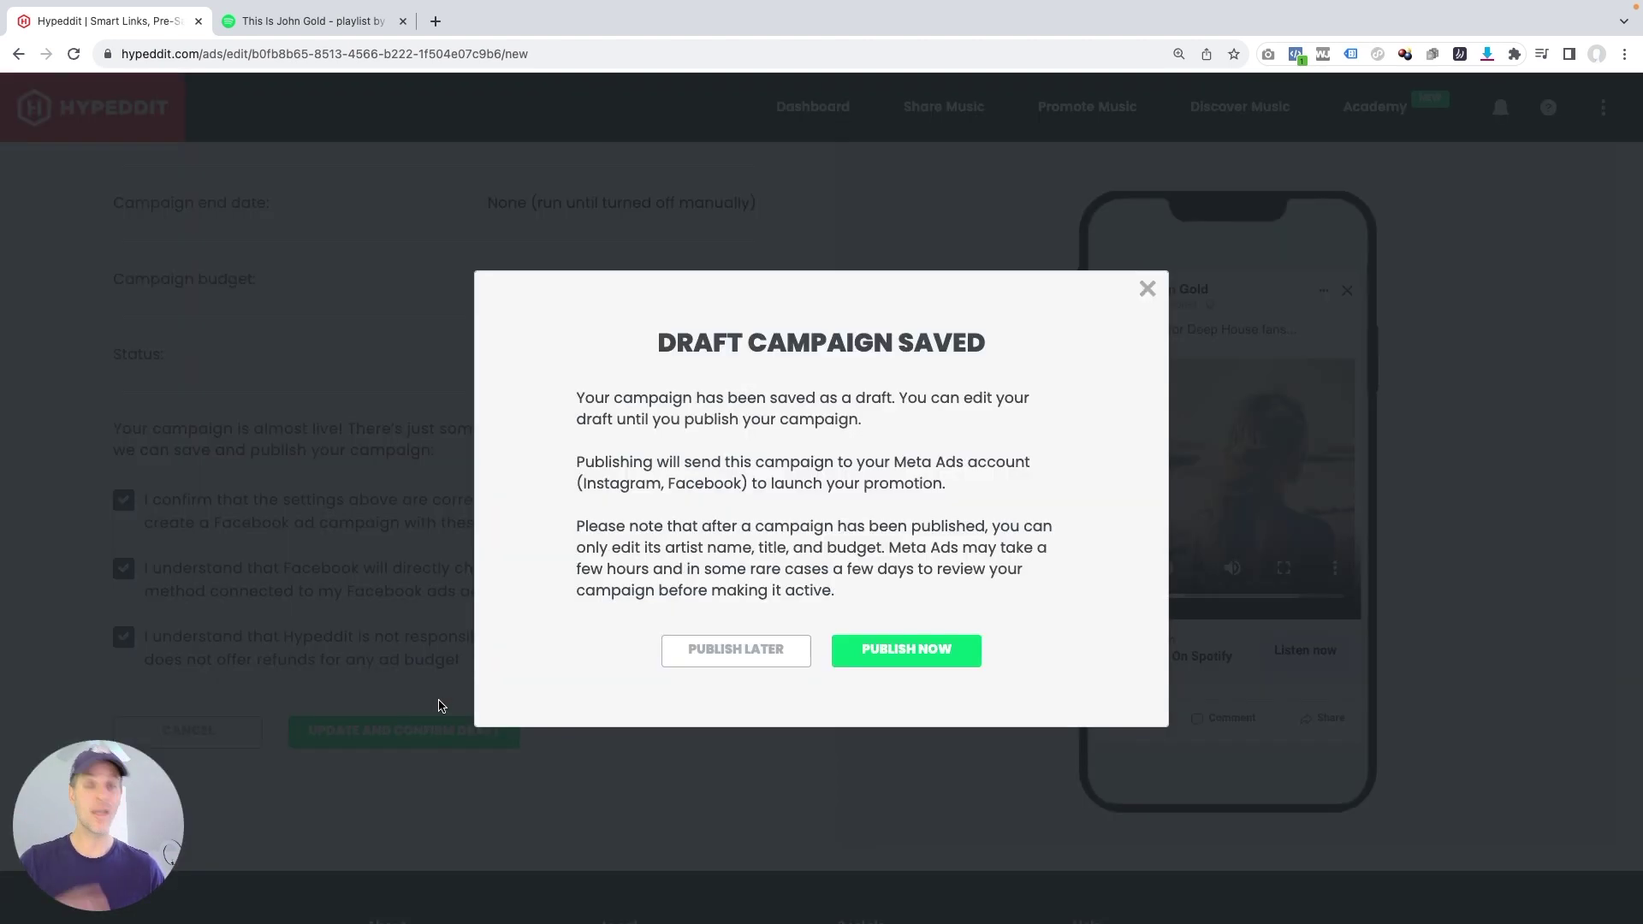
# - Choose PUBLISH NOW to send the draft campaign to the Meta Ads account
pyautogui.click(891, 661)
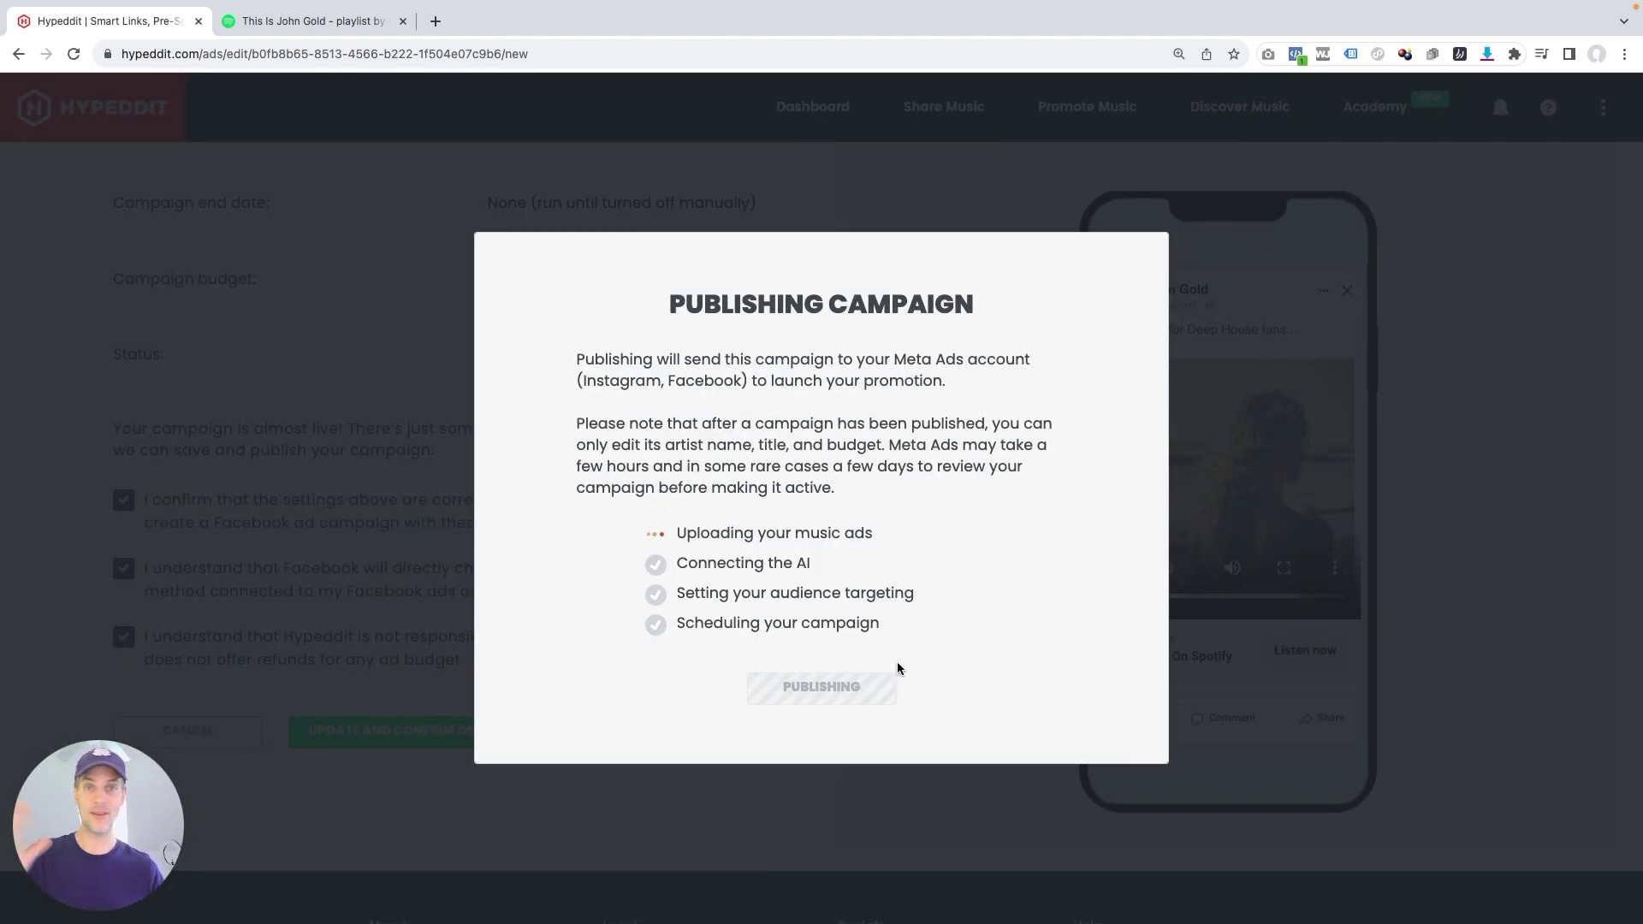